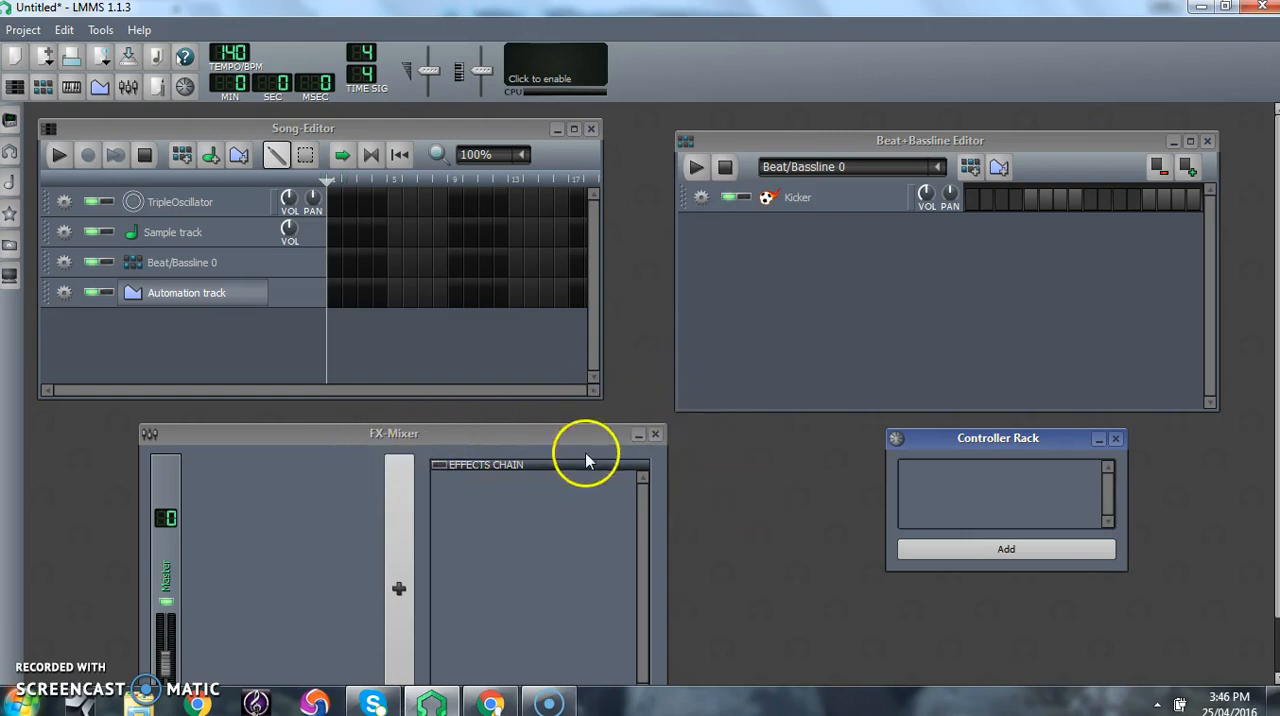
# - Close the FX-Mixer and Controller Rack windows, and reposition the Song-Editor and Beat+Bassline Editor side by side
pyautogui.click(655, 435)
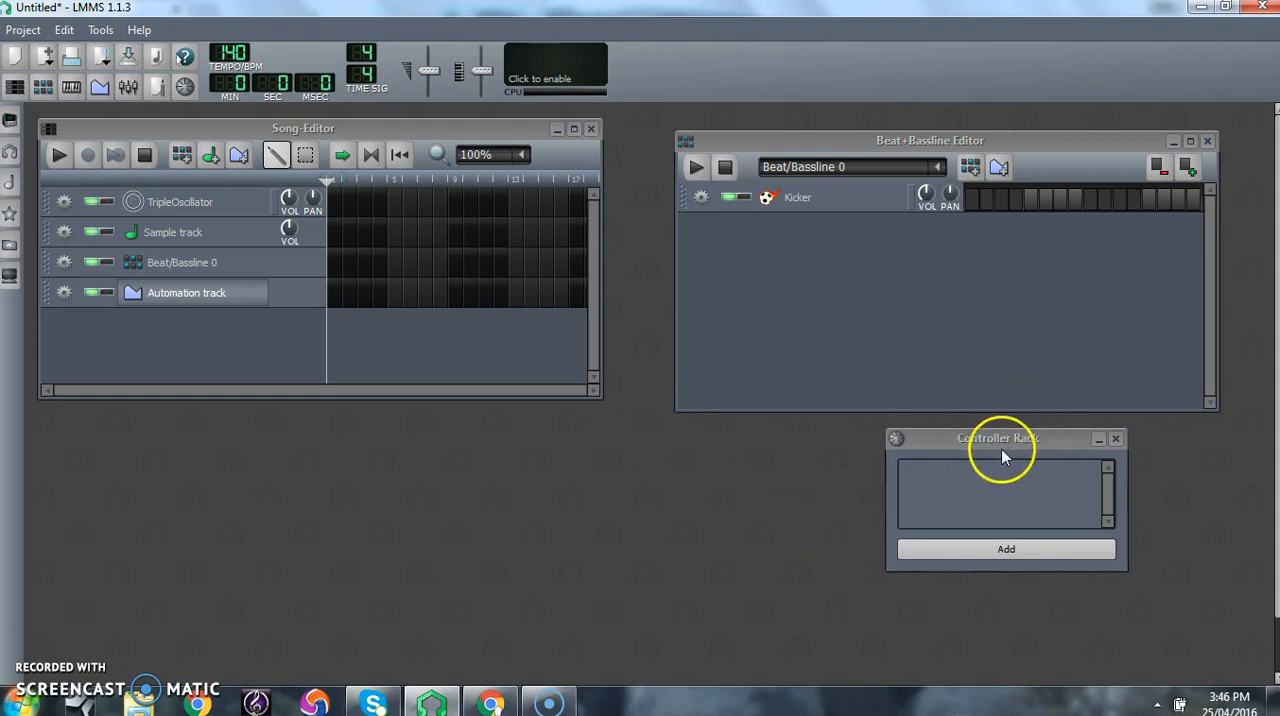
pyautogui.click(1116, 441)
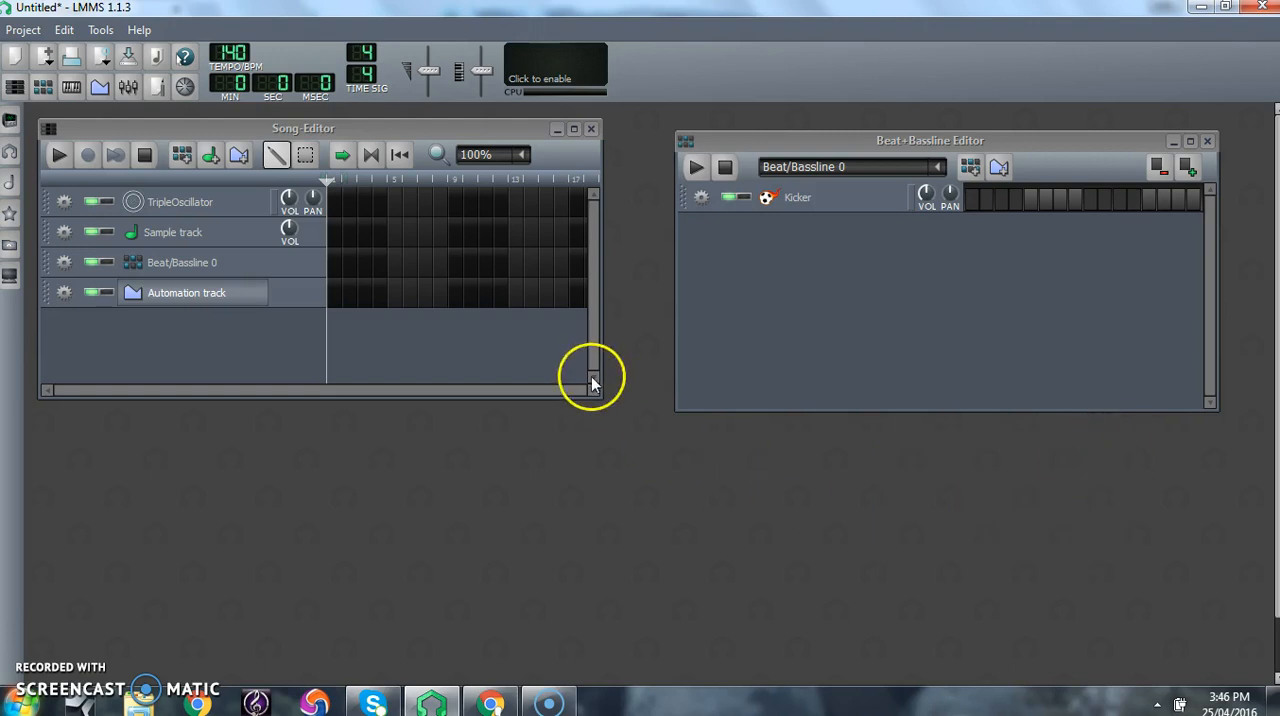
pyautogui.moveTo(345, 125)
pyautogui.mouseDown()
pyautogui.moveTo(374, 131)
pyautogui.moveTo(363, 131)
pyautogui.mouseUp()
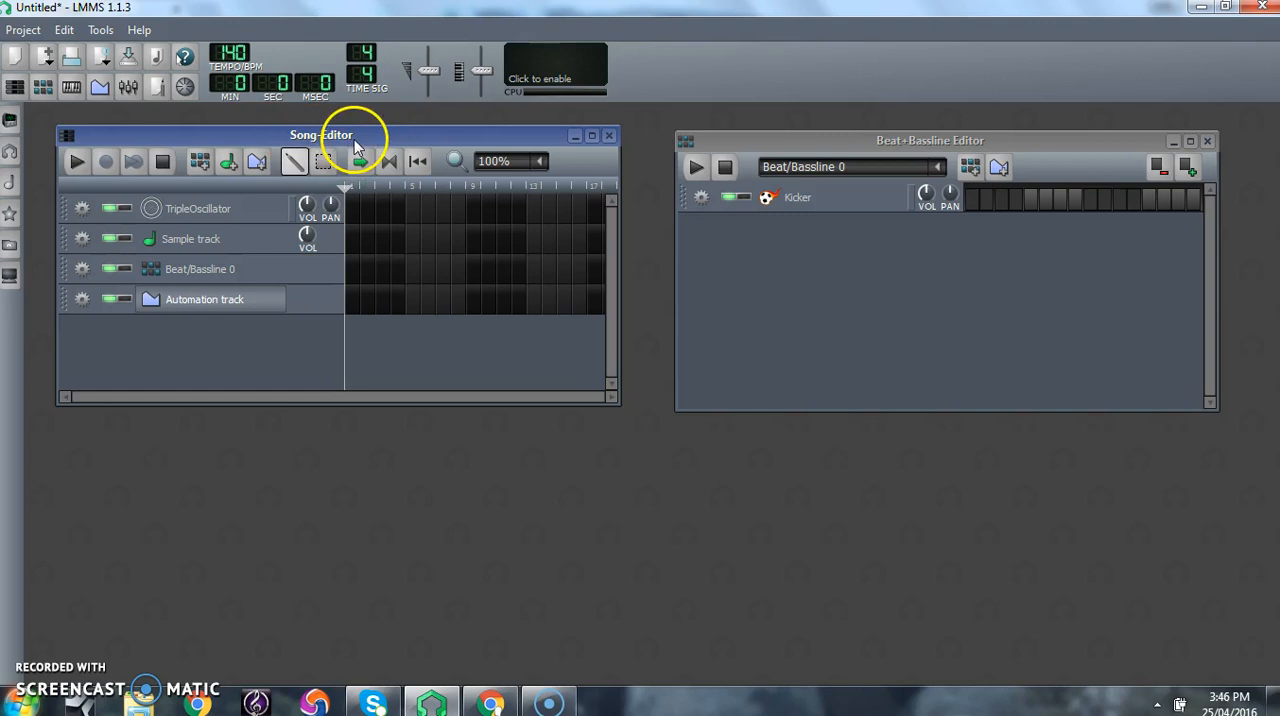
pyautogui.click(915, 147)
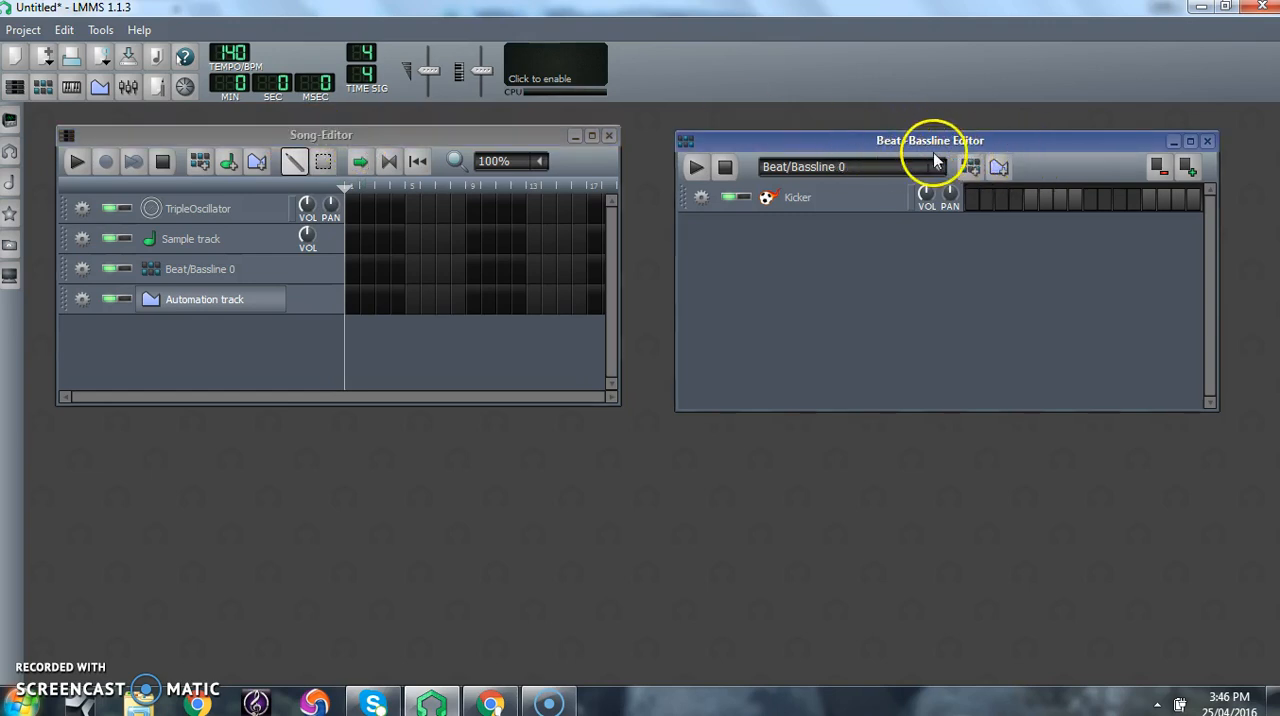
pyautogui.moveTo(905, 140)
pyautogui.mouseDown()
pyautogui.moveTo(878, 144)
pyautogui.moveTo(895, 130)
pyautogui.mouseUp()
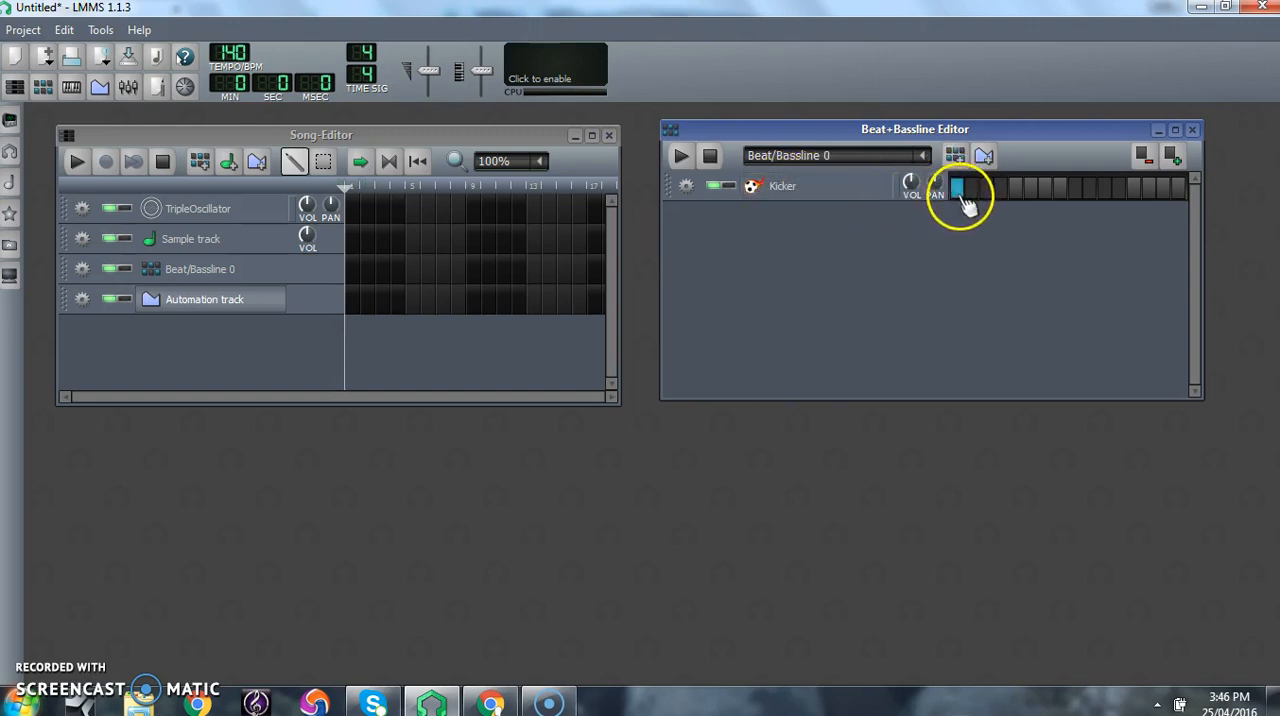
# - Place Kicker hits on steps 5, 9 and 13 of Beat/Bassline 0 and play the pattern
pyautogui.click(1016, 189)
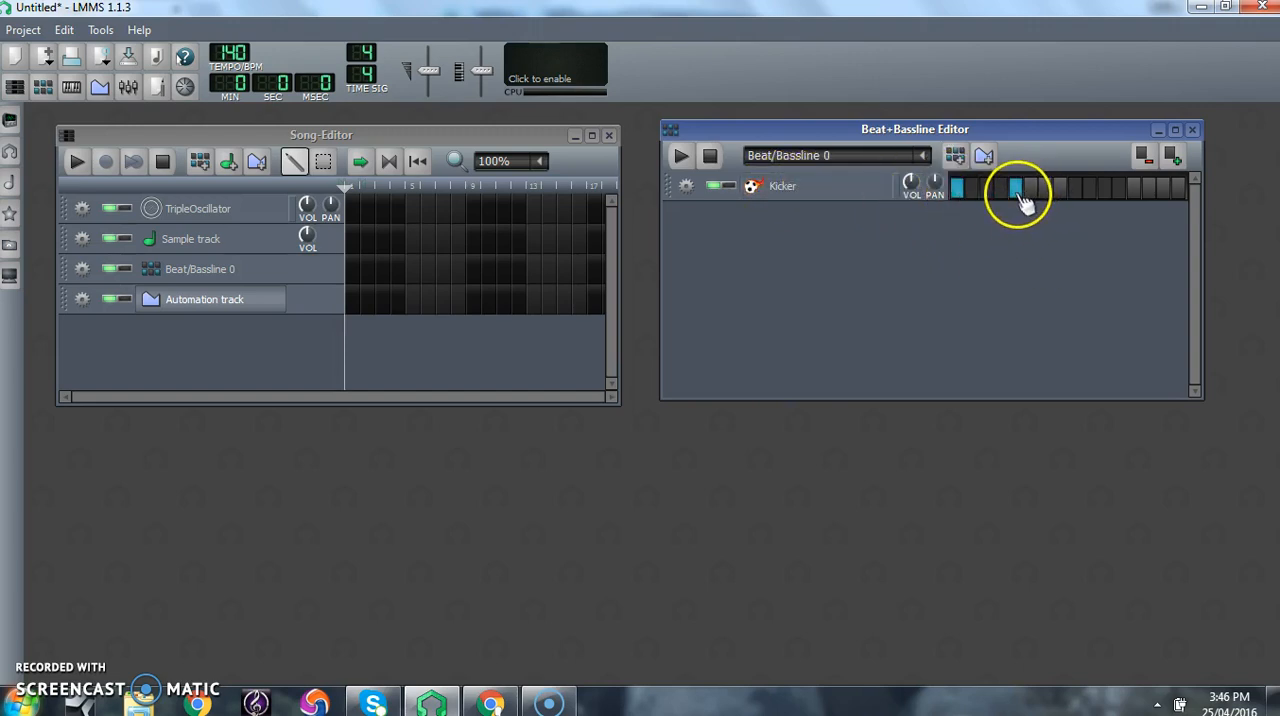
pyautogui.click(1076, 190)
pyautogui.click(1136, 190)
pyautogui.click(681, 157)
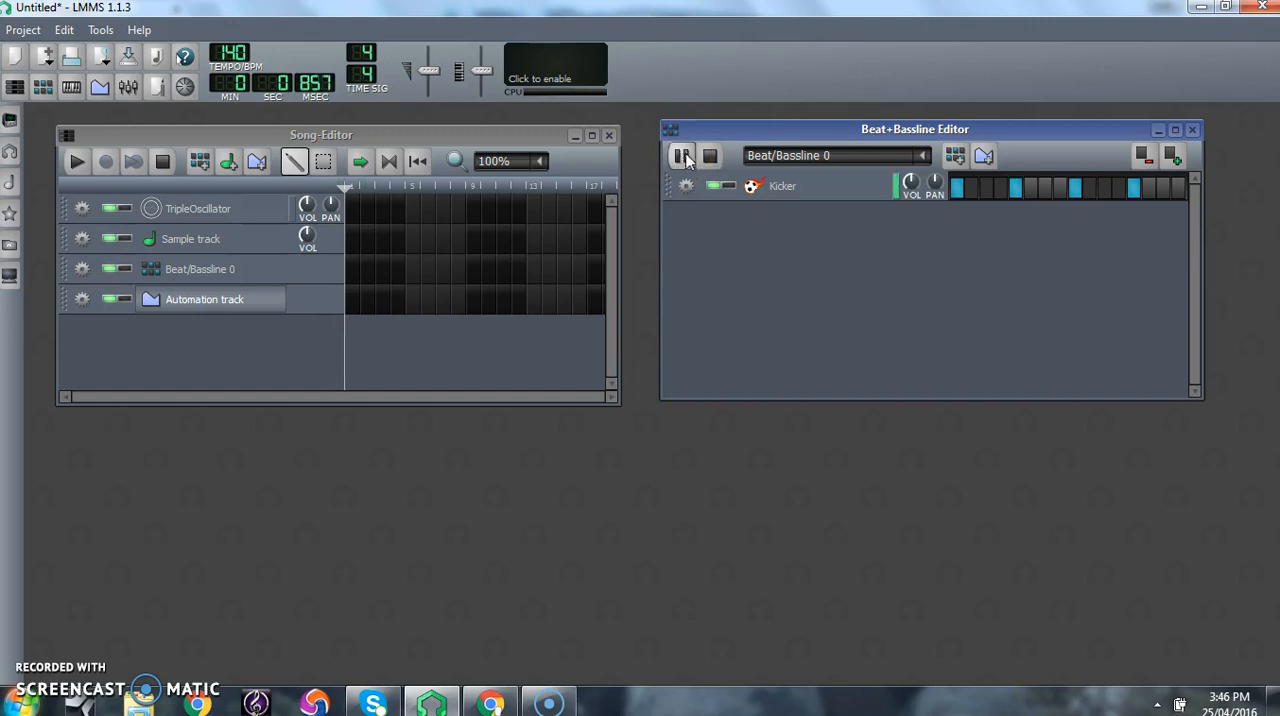
# - Add extra Kicker hits on steps 7, 15 and 14 while the pattern plays, leaving the Piano-Roll closed
pyautogui.click(1045, 190)
pyautogui.click(1160, 192)
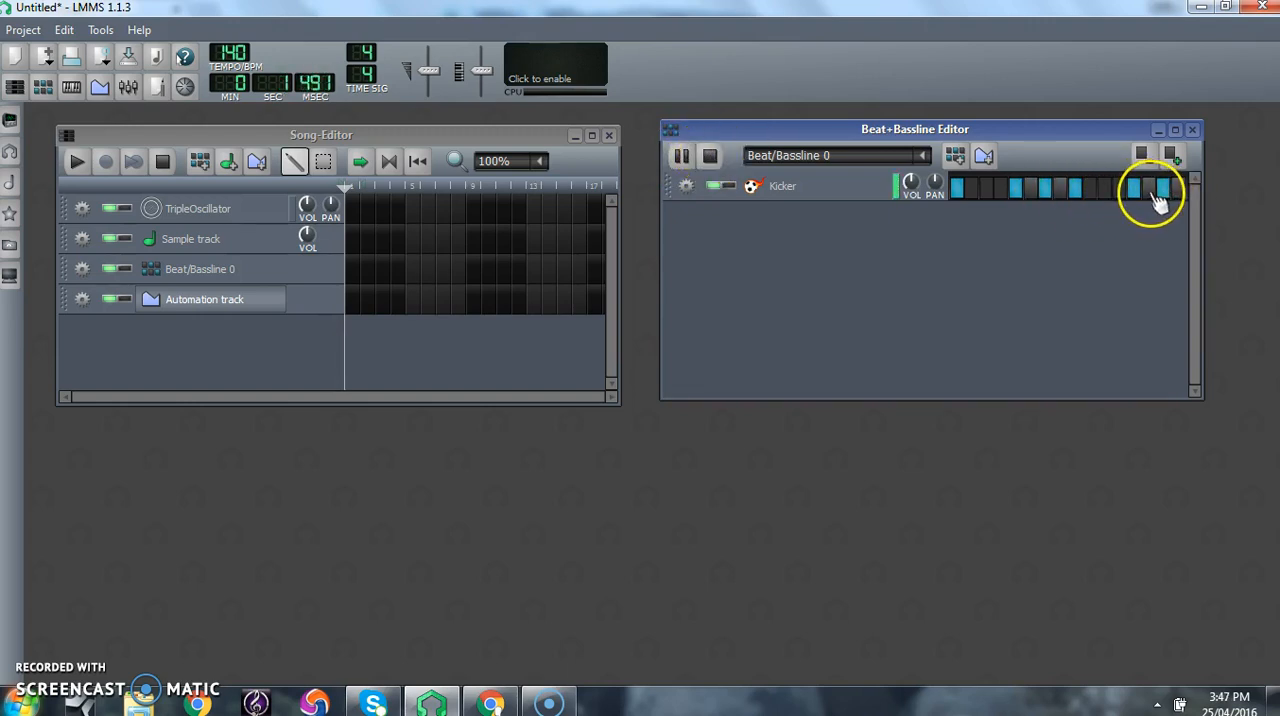
pyautogui.doubleClick(1155, 190)
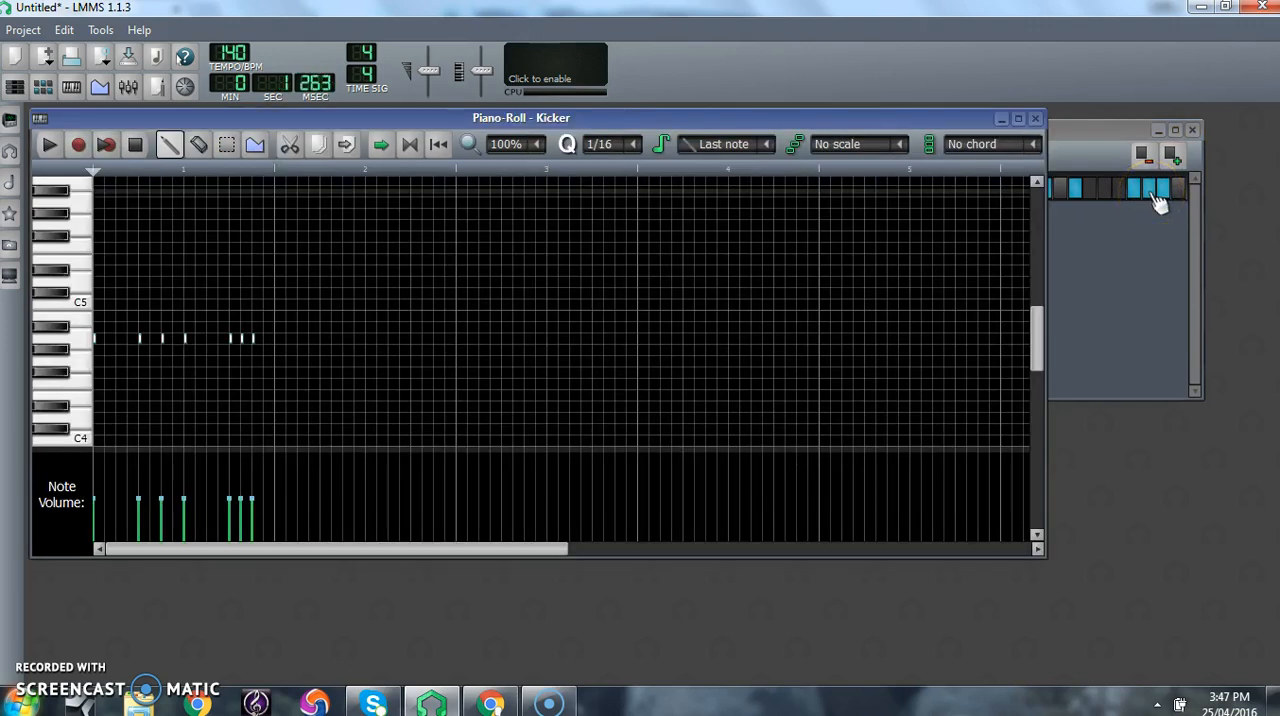
pyautogui.click(1035, 118)
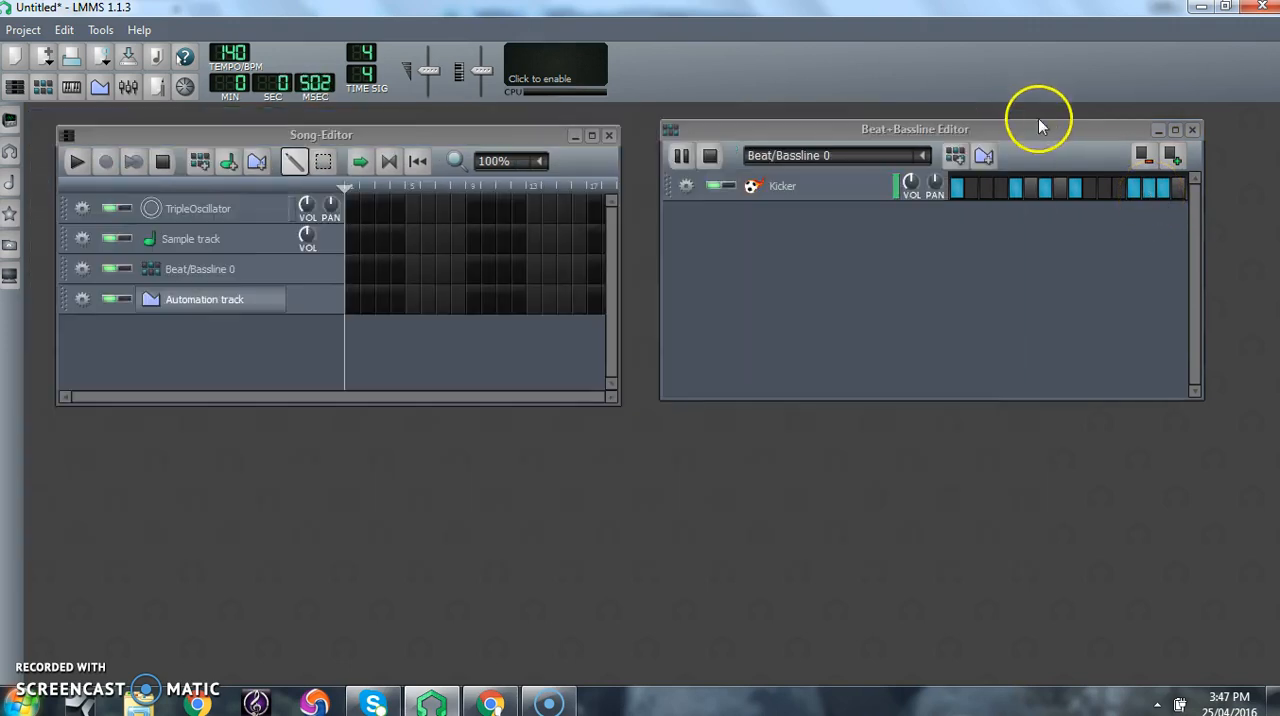
# - Clear all hits from the Kicker row and stop the pattern's playback
pyautogui.click(1048, 192)
pyautogui.click(1076, 192)
pyautogui.click(1019, 192)
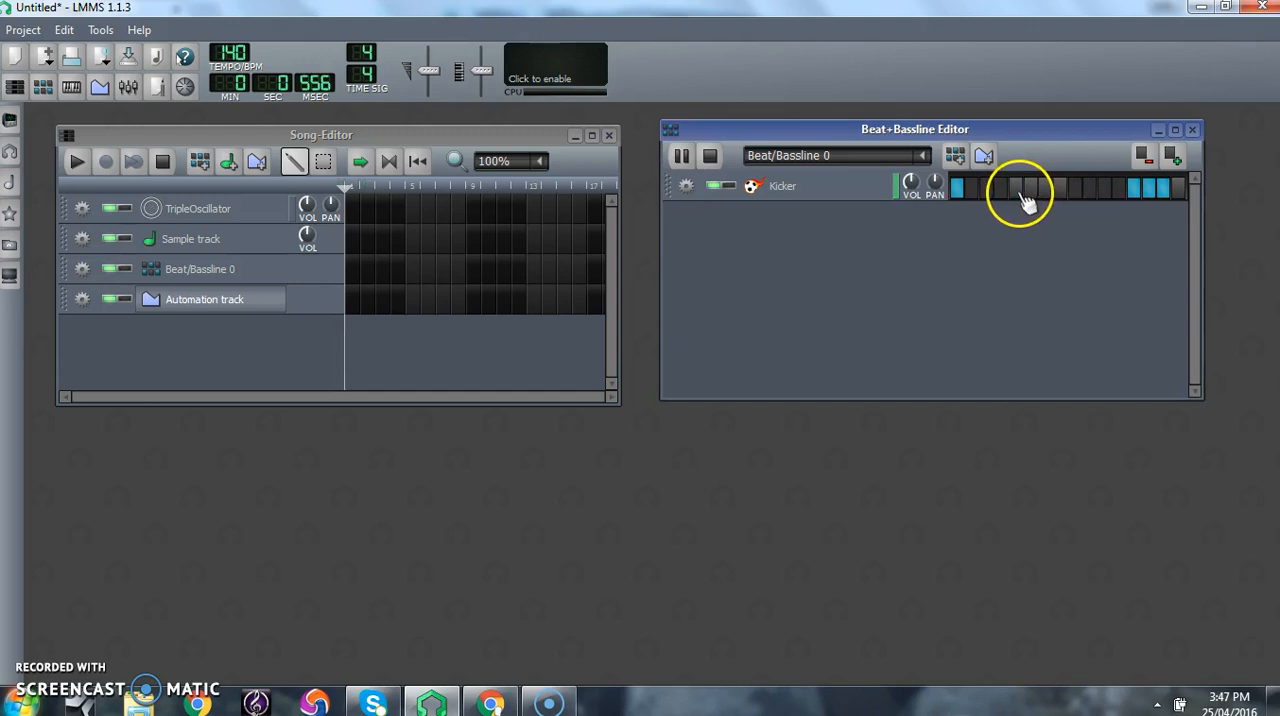
pyautogui.click(1162, 190)
pyautogui.click(1150, 192)
pyautogui.click(1135, 192)
pyautogui.click(684, 155)
pyautogui.click(960, 190)
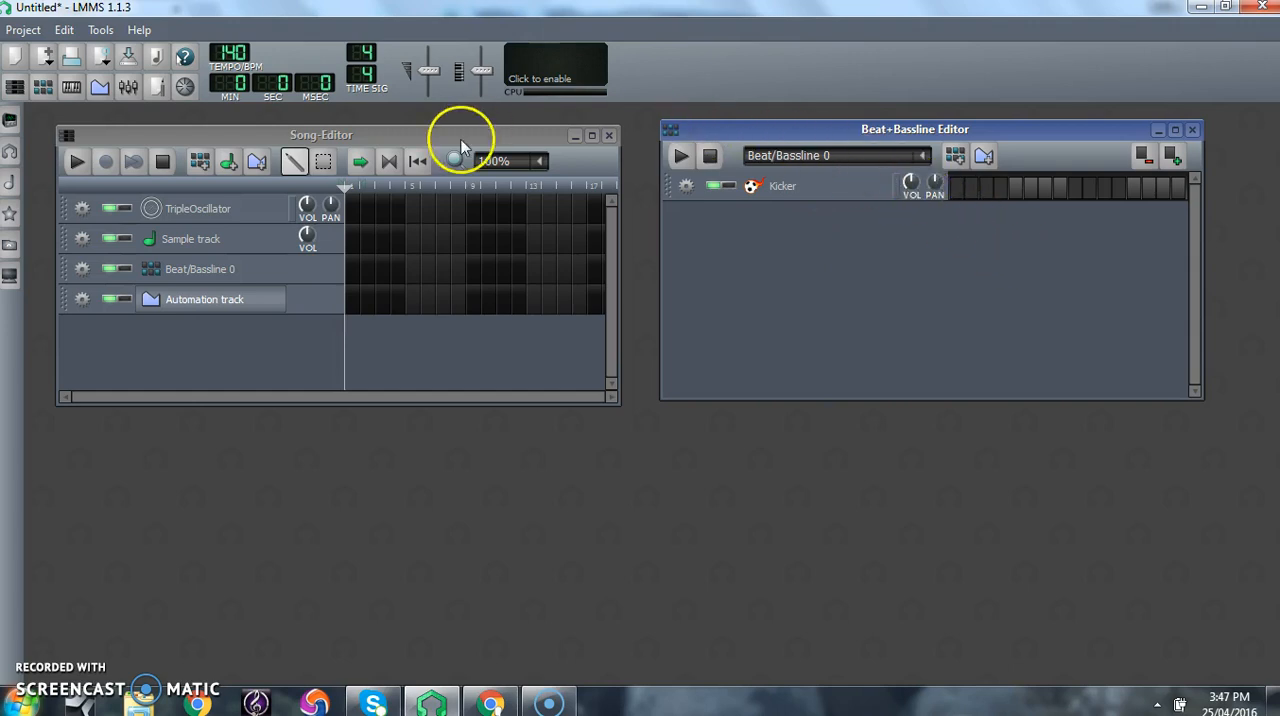
# - Show the My samples browser and expand its drums folder
pyautogui.click(12, 184)
pyautogui.click(40, 201)
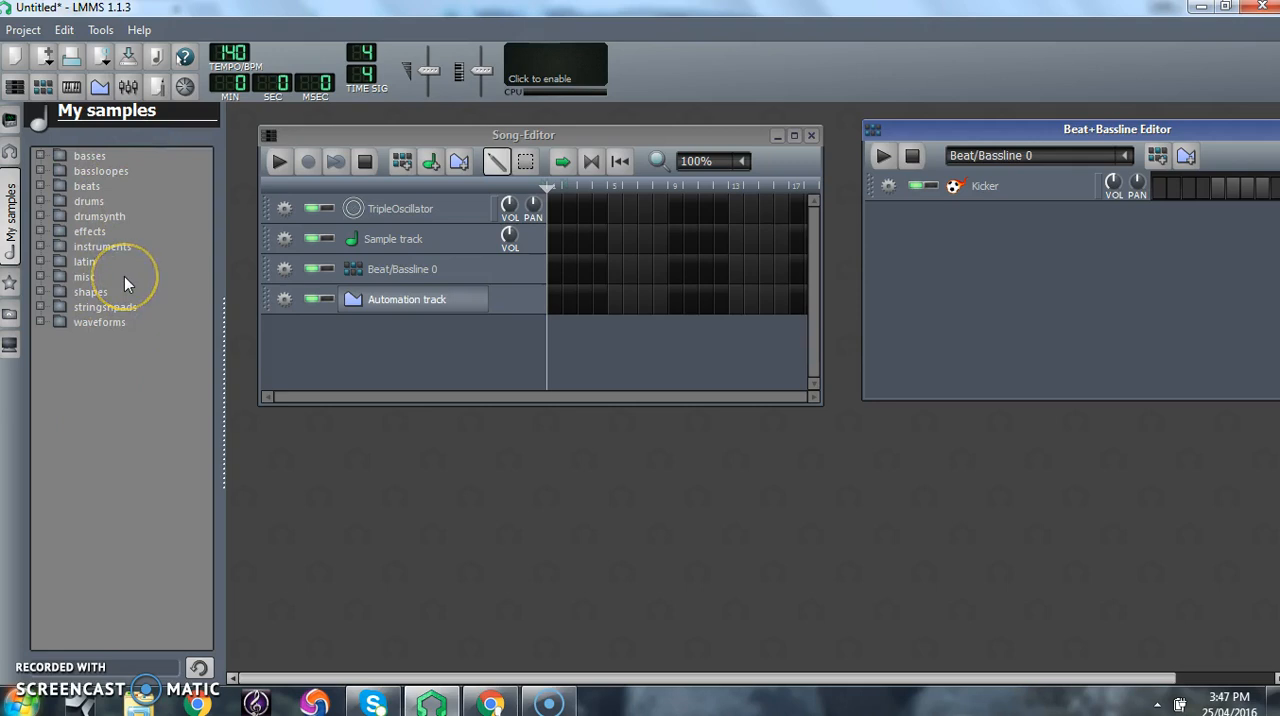
pyautogui.click(40, 203)
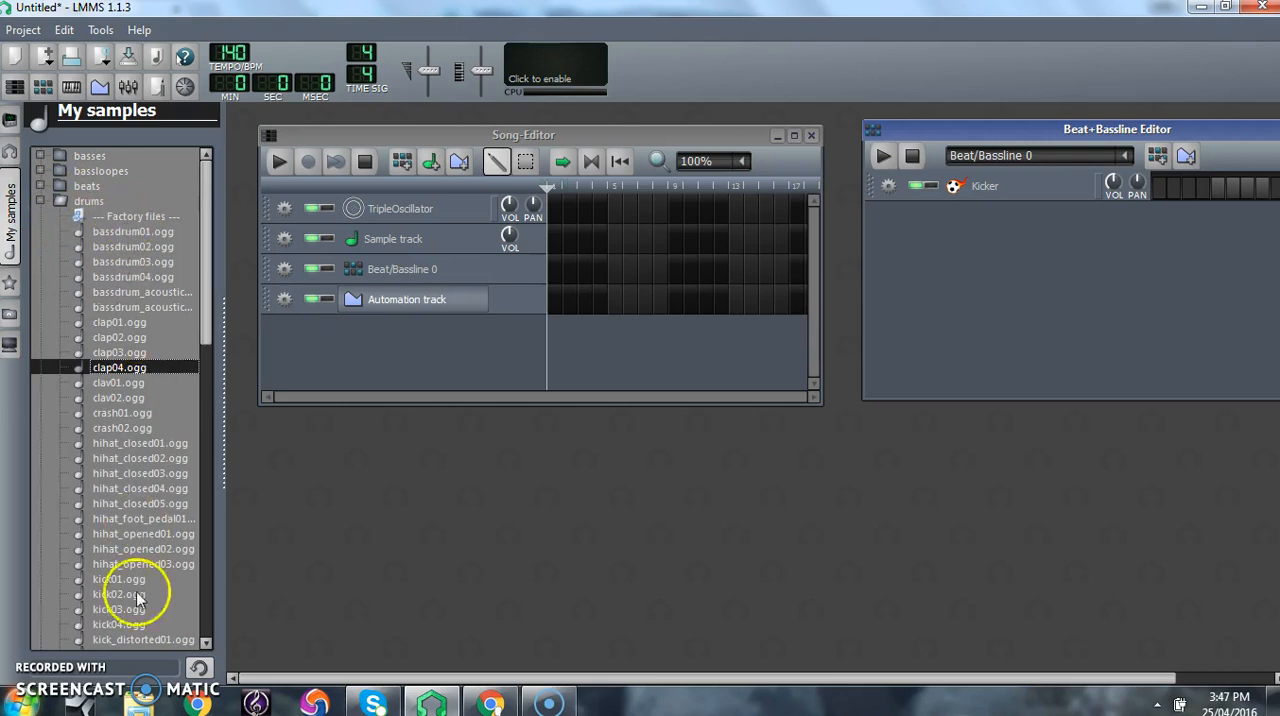
# - Audition the bassdrum02, clap04, clap01, hihat_closed02 and hihat_closed03 samples
pyautogui.click(136, 248)
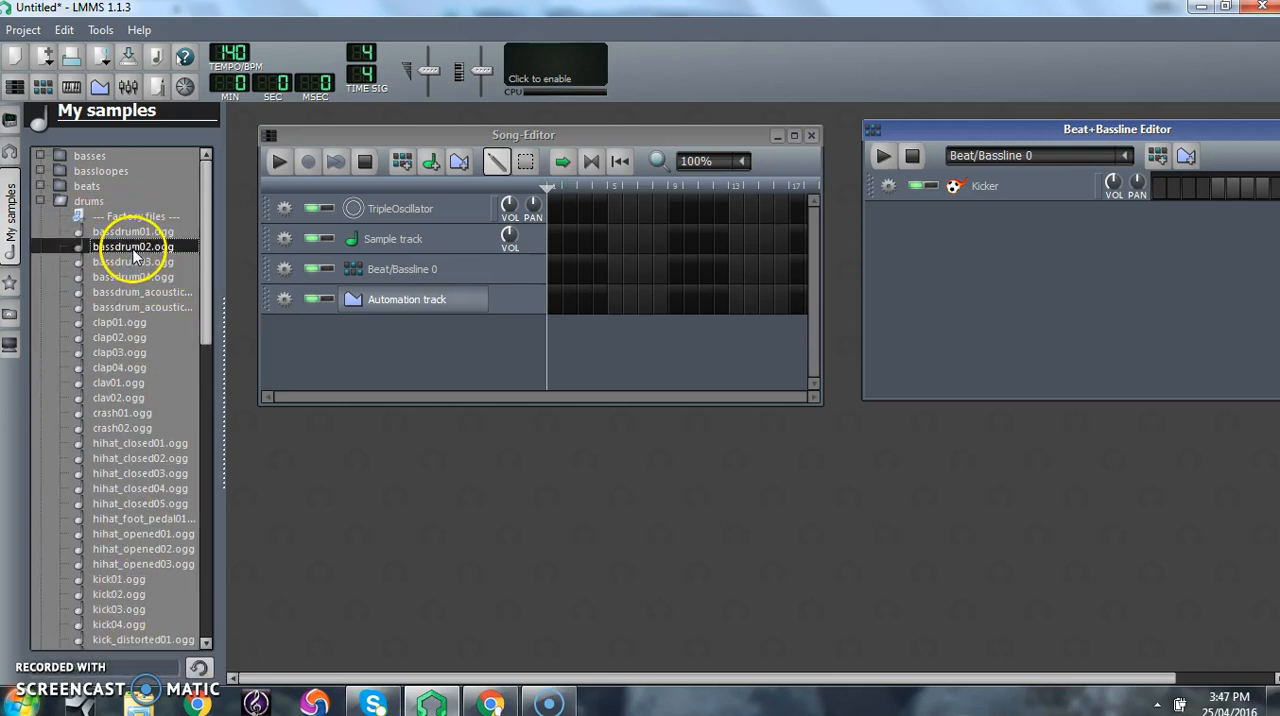
pyautogui.click(130, 367)
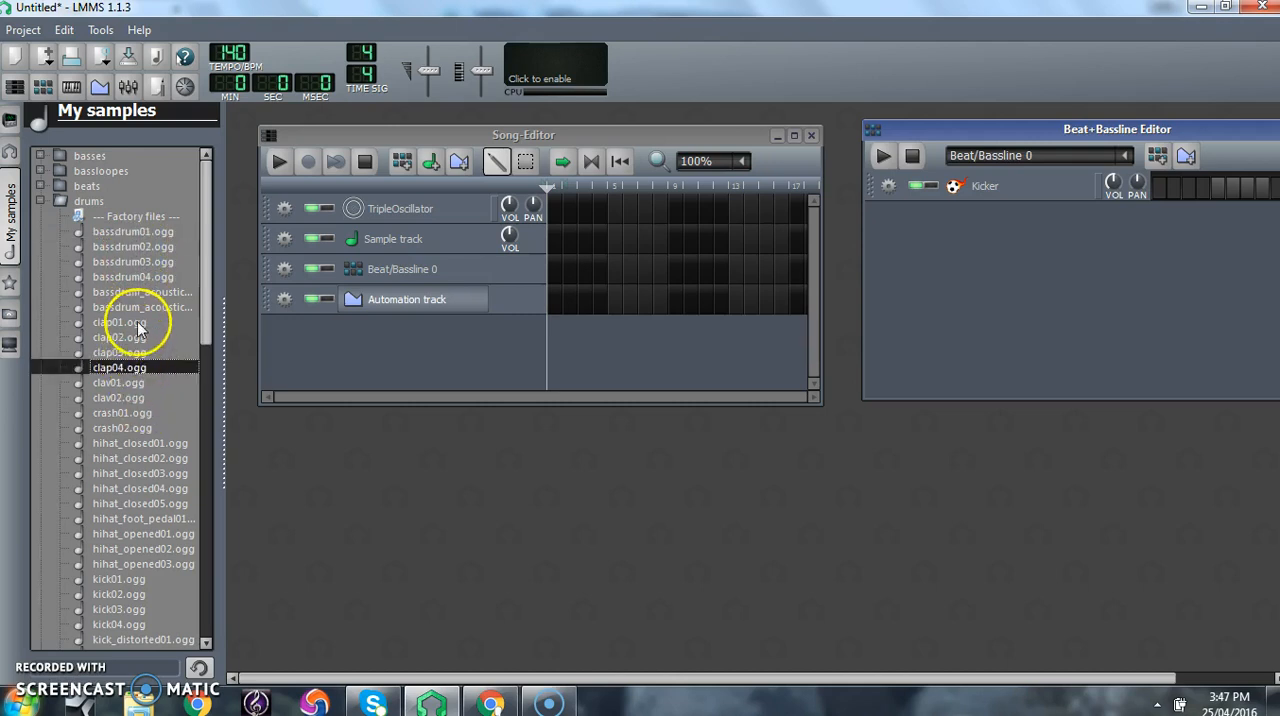
pyautogui.click(140, 322)
pyautogui.click(140, 458)
pyautogui.click(141, 473)
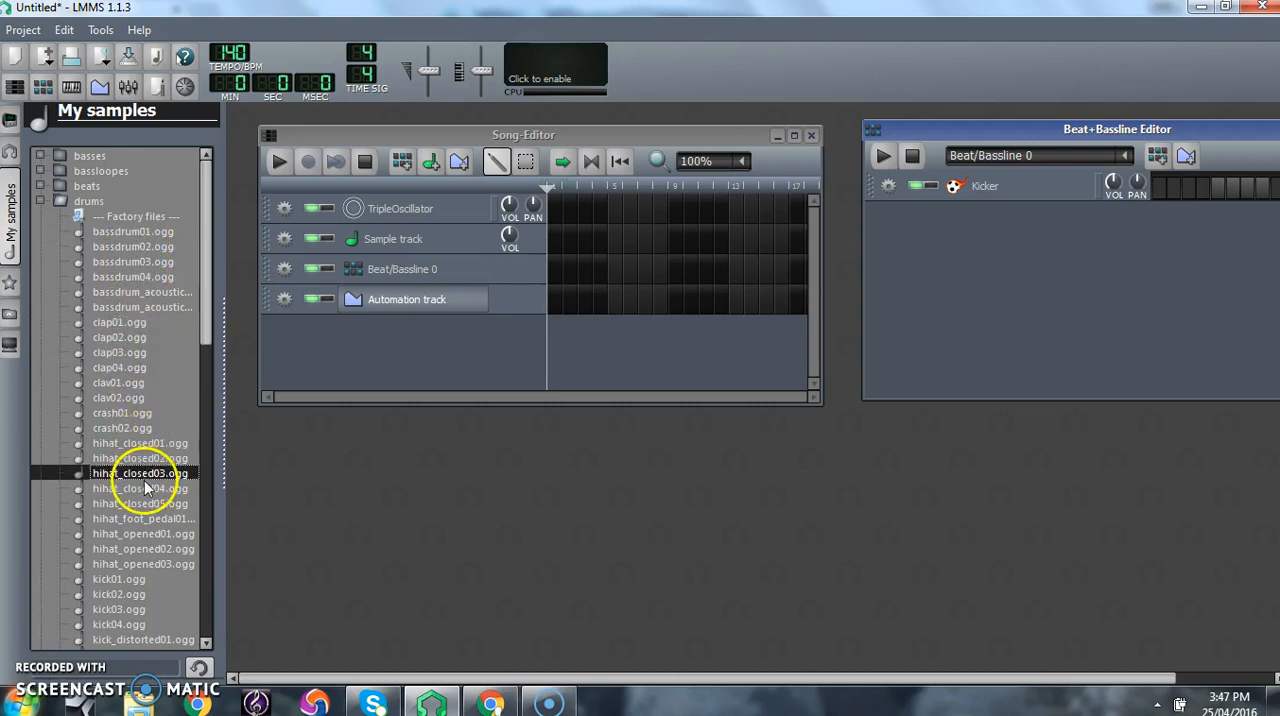
# - Audition the snare02 to snare04 samples and add snare03.ogg as a new track in the Beat+Bassline Editor
pyautogui.moveTo(207, 307); pyautogui.dragTo(209, 480)
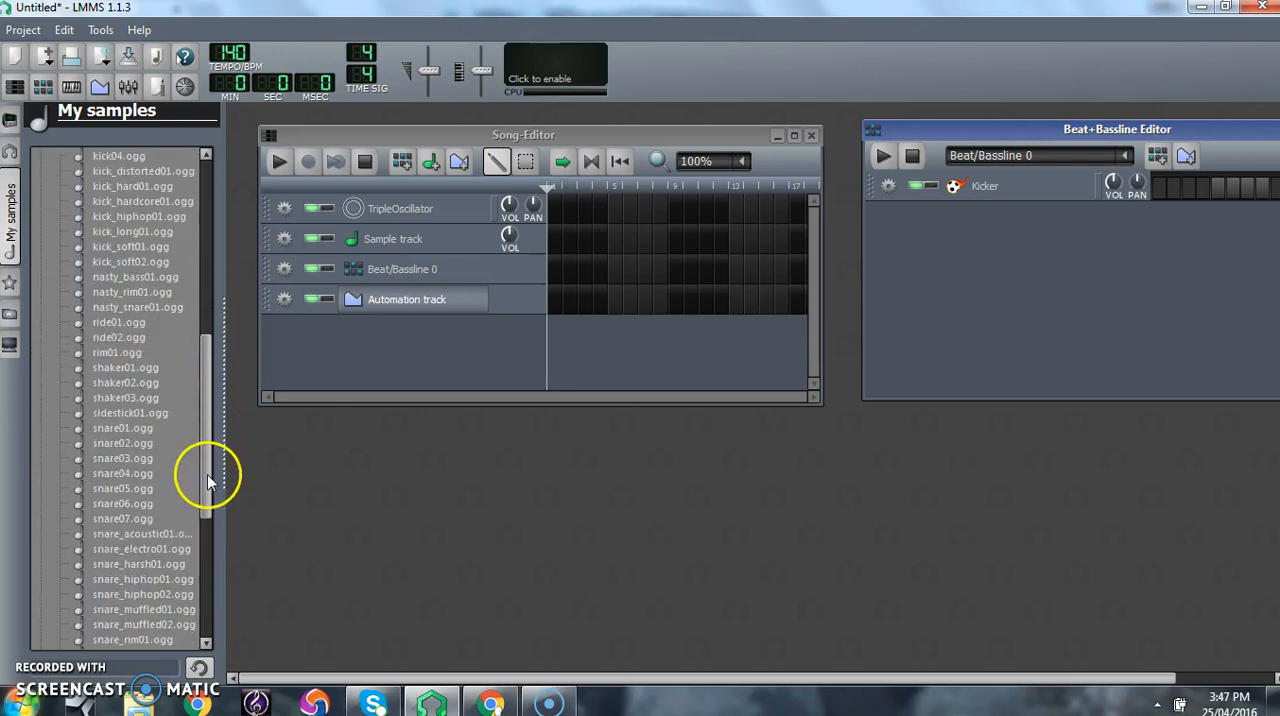
pyautogui.click(120, 458)
pyautogui.click(120, 446)
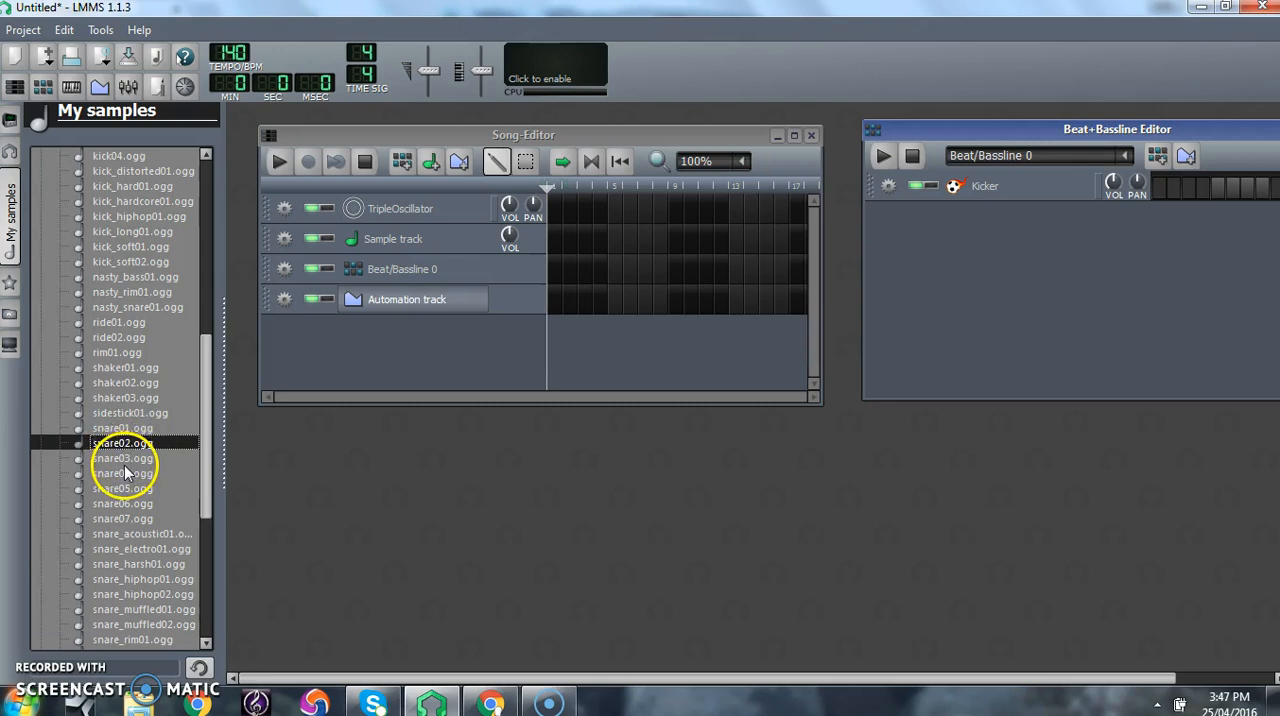
pyautogui.click(125, 469)
pyautogui.click(125, 457)
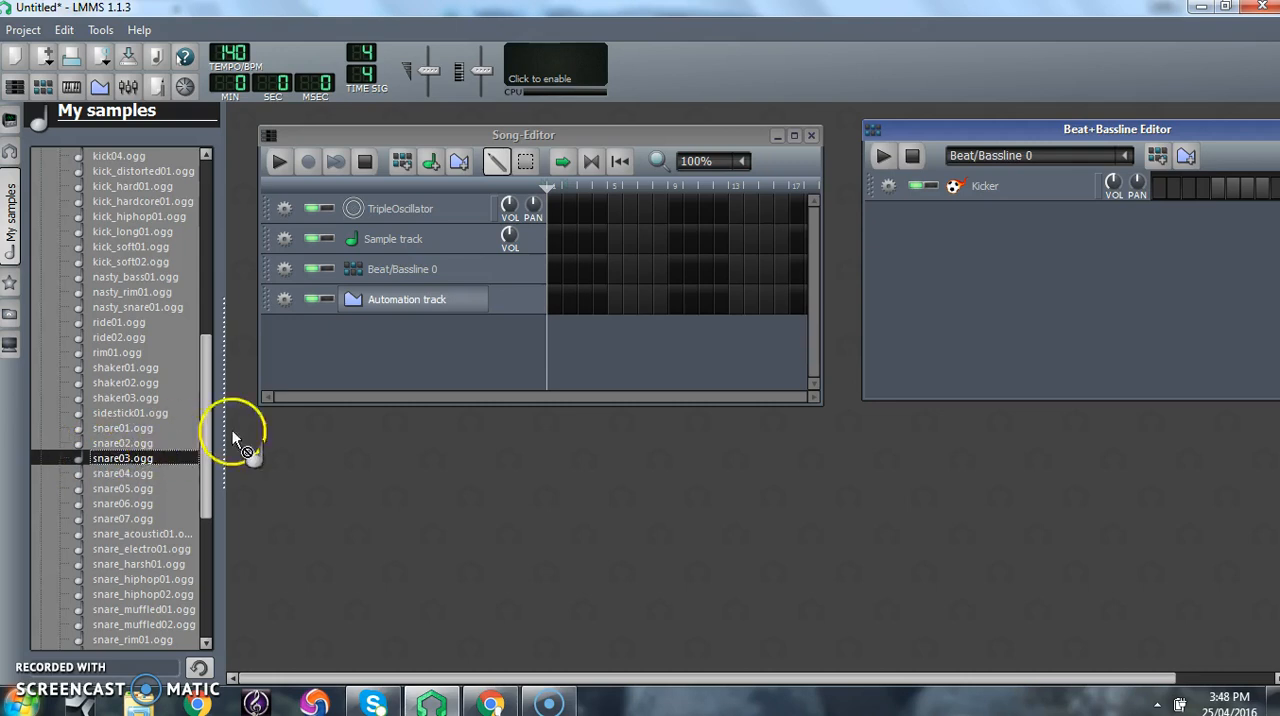
pyautogui.moveTo(290, 428); pyautogui.dragTo(892, 262)
pyautogui.moveTo(931, 218); pyautogui.dragTo(937, 233)
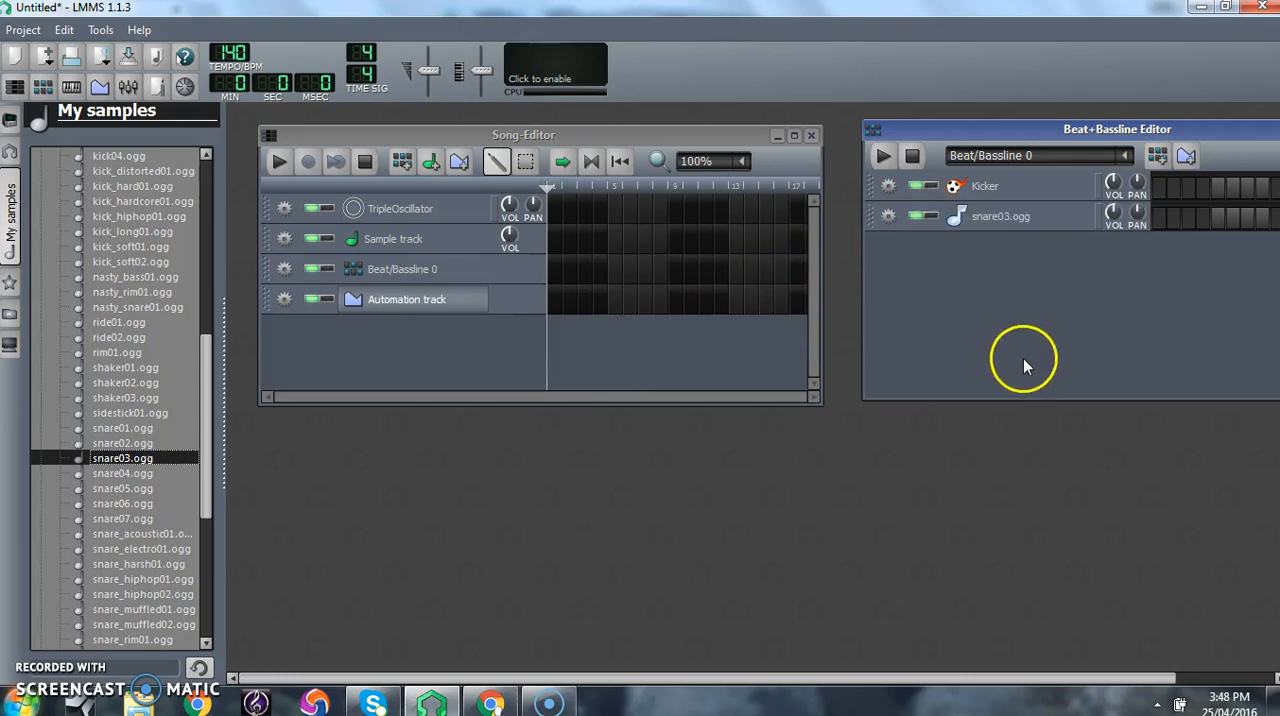
# - Audition the first three closed hi-hat samples and add hihat_closed01.ogg as a track in the Beat+Bassline Editor
pyautogui.moveTo(1125, 134); pyautogui.dragTo(1081, 180)
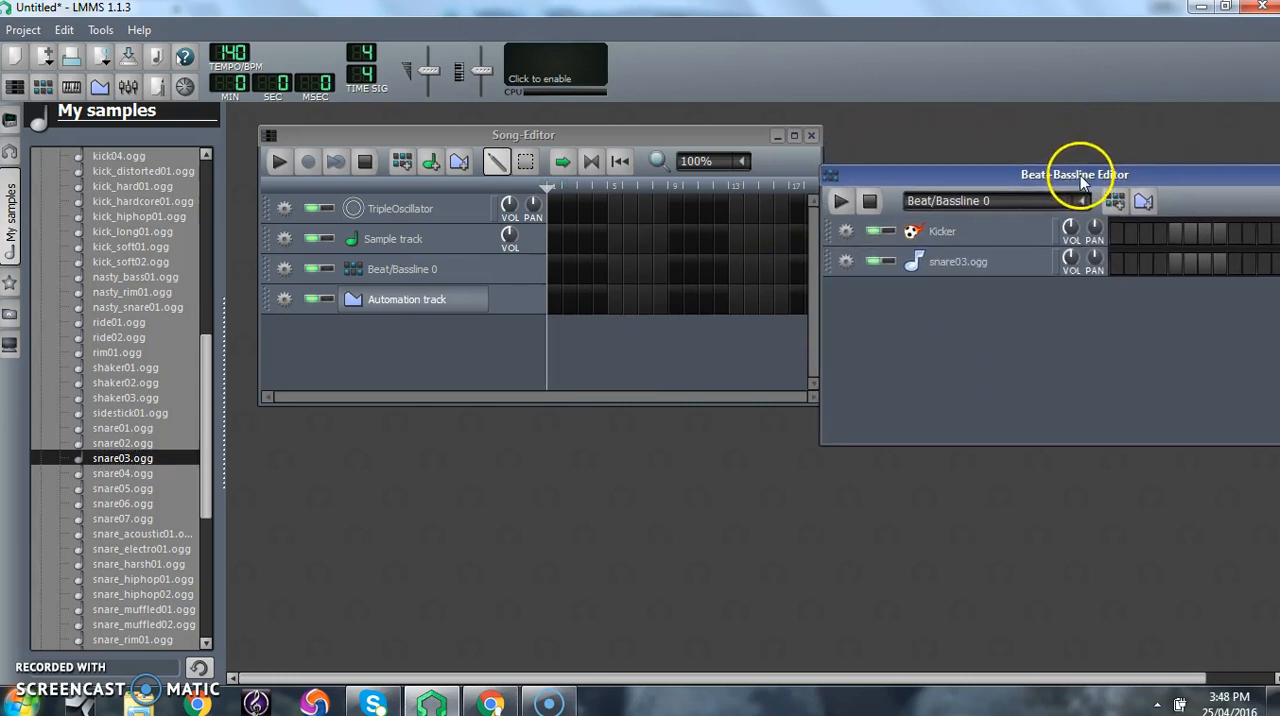
pyautogui.moveTo(209, 449); pyautogui.dragTo(211, 311)
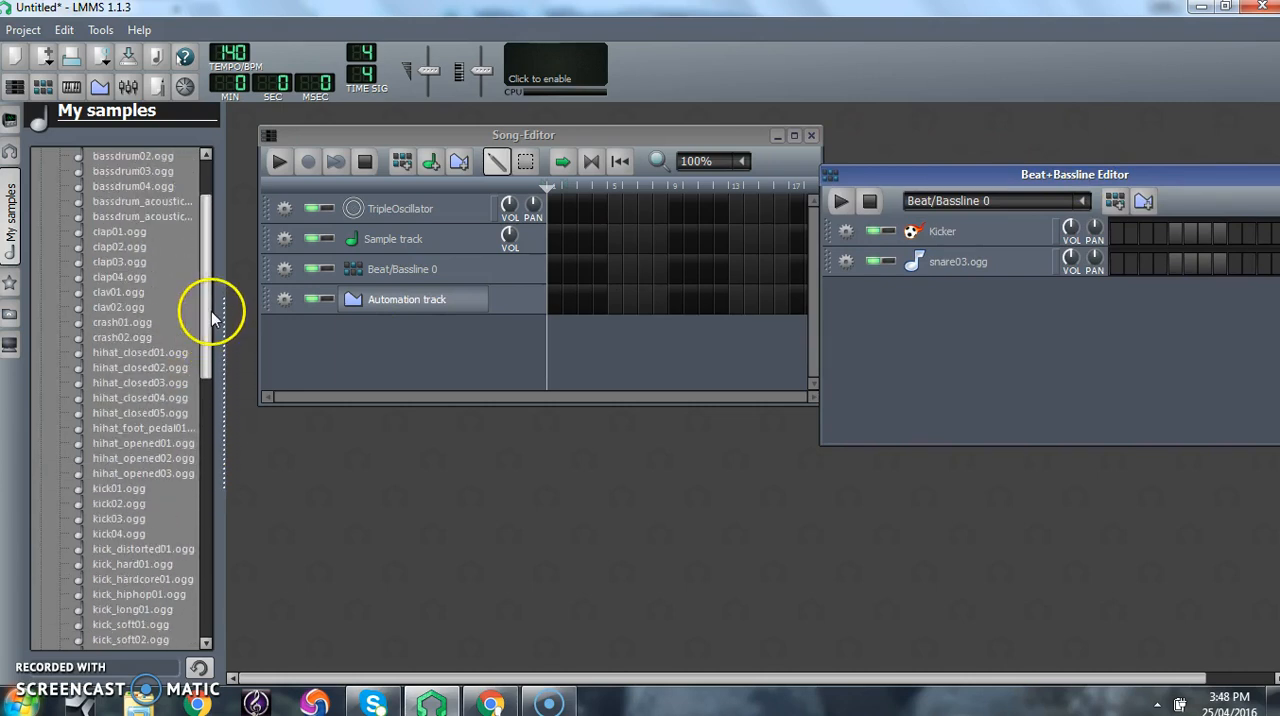
pyautogui.click(133, 354)
pyautogui.click(133, 368)
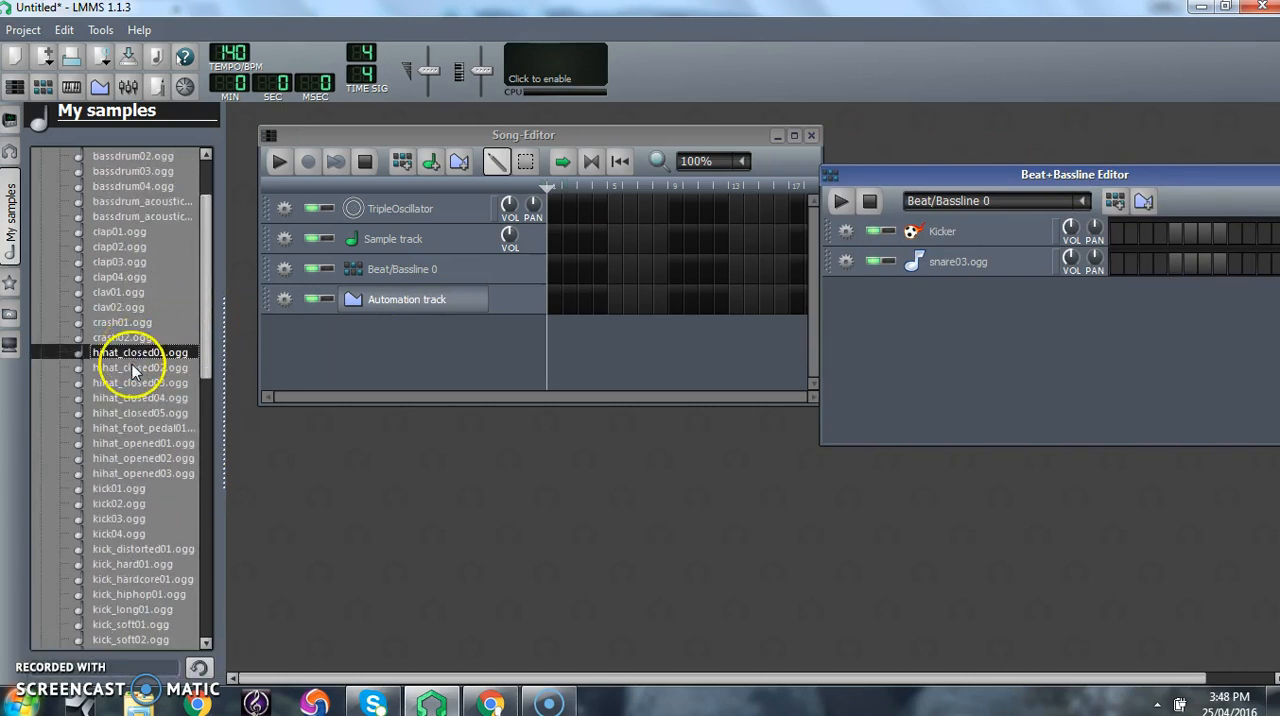
pyautogui.click(134, 383)
pyautogui.click(133, 355)
pyautogui.click(118, 355)
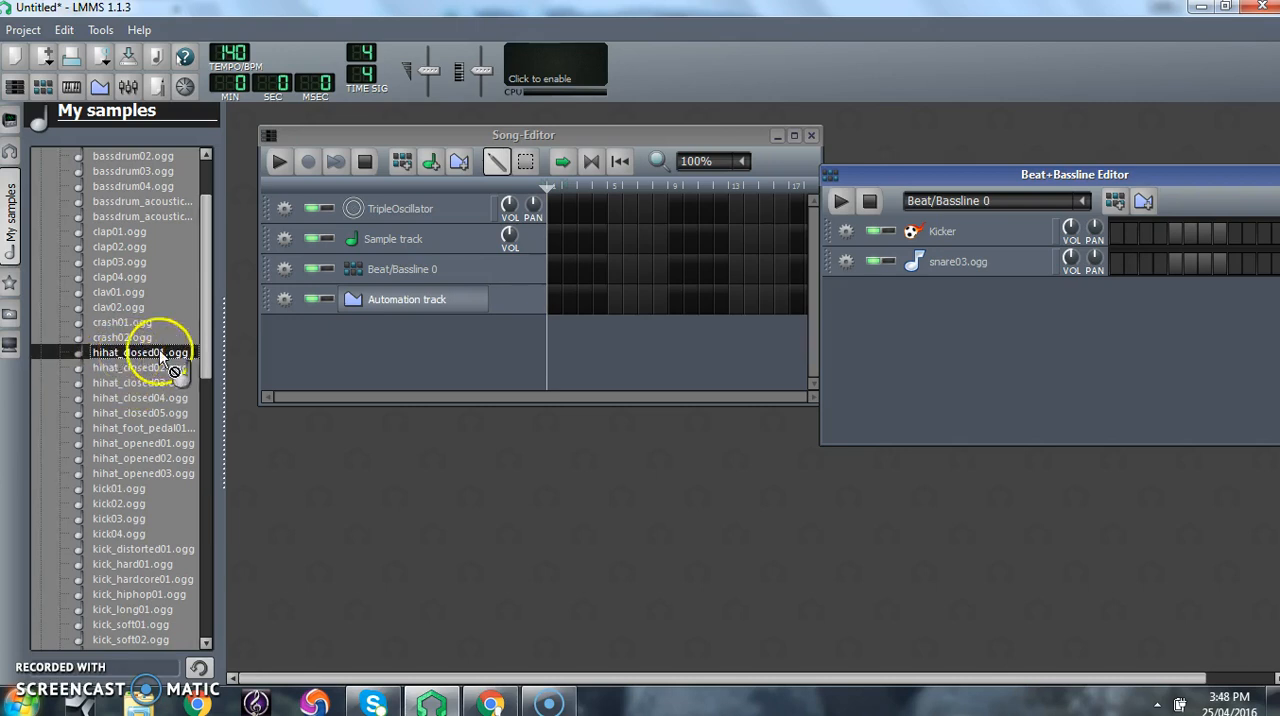
pyautogui.moveTo(609, 369); pyautogui.dragTo(908, 306)
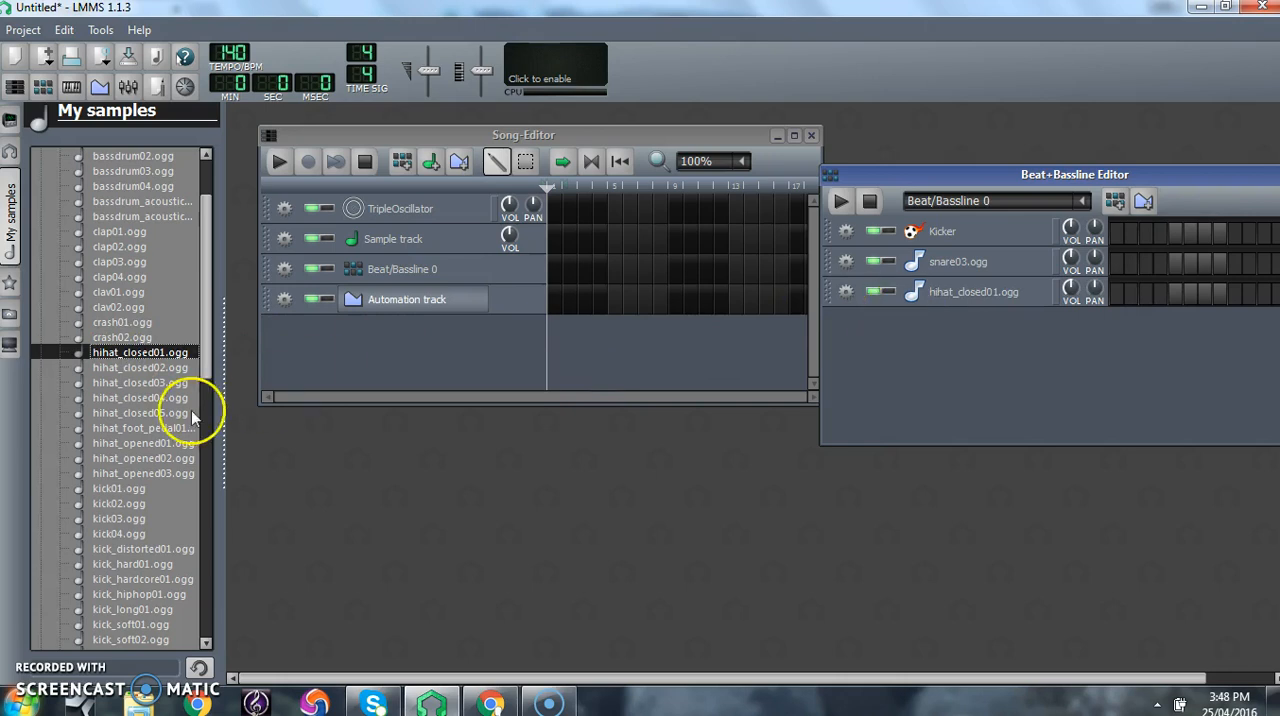
# - Audition clap01 and clap02, and add clap02.ogg as a track in the Beat+Bassline Editor
pyautogui.click(112, 247)
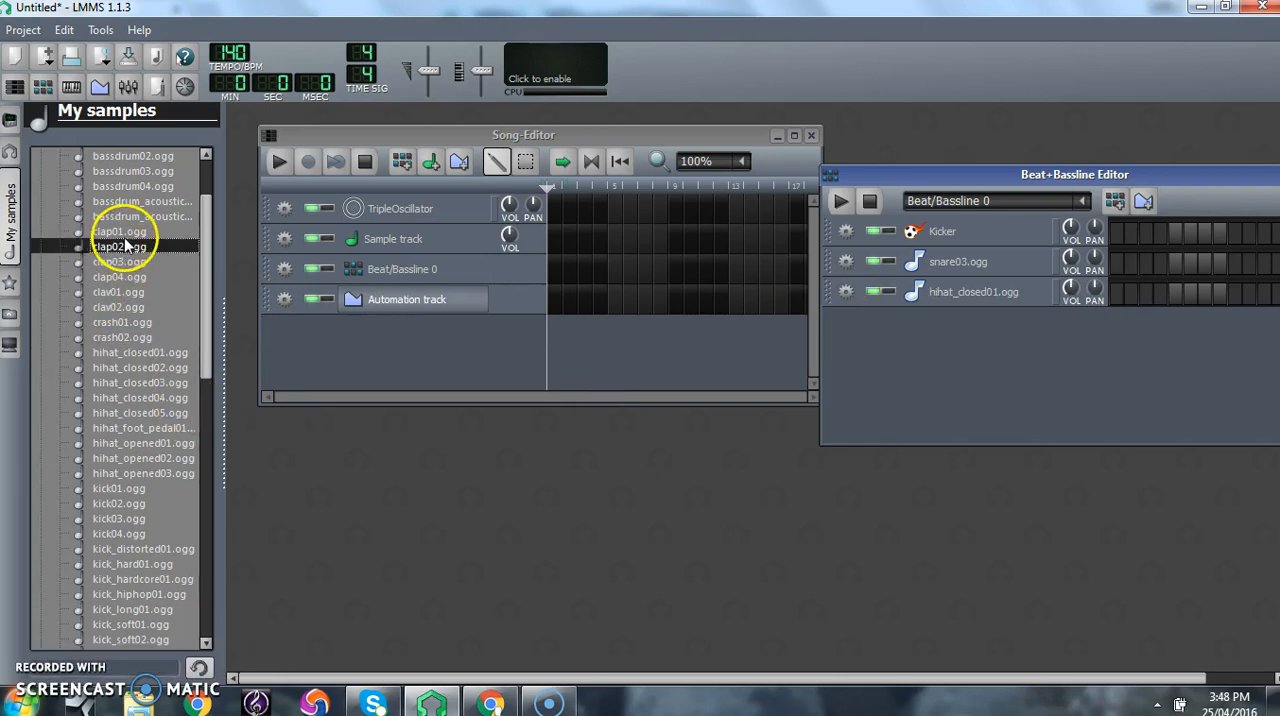
pyautogui.click(127, 232)
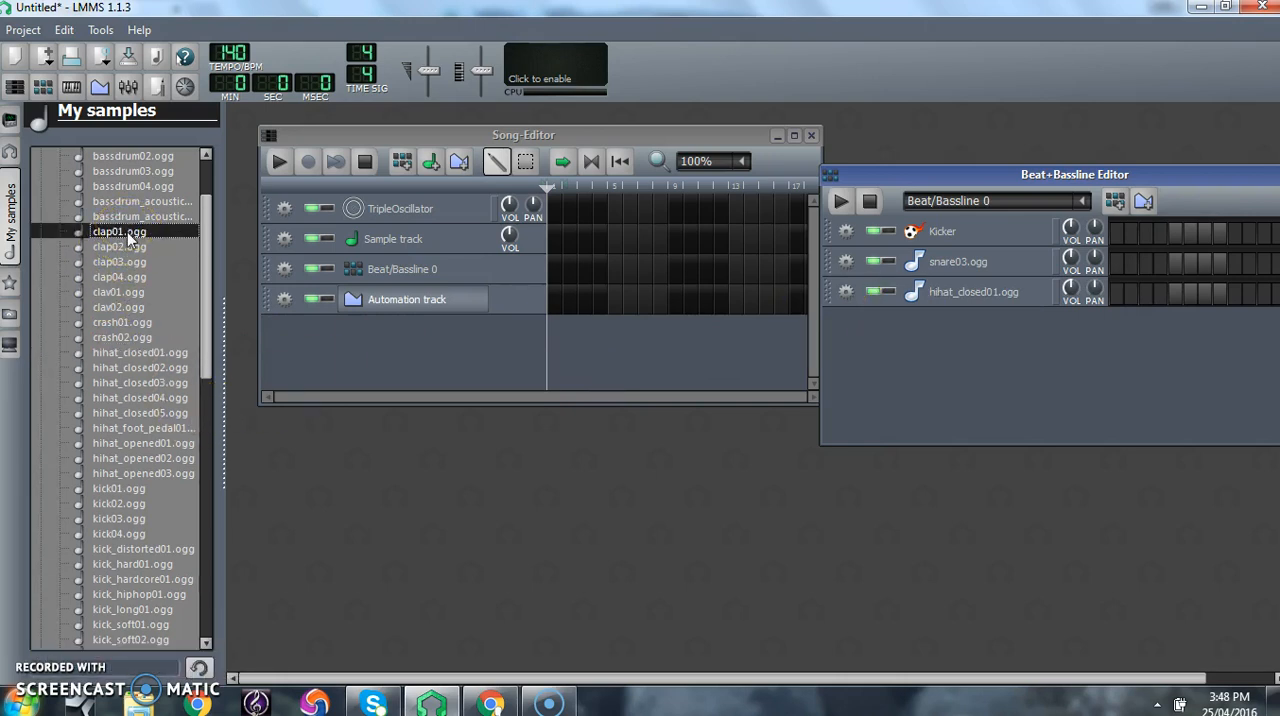
pyautogui.click(128, 248)
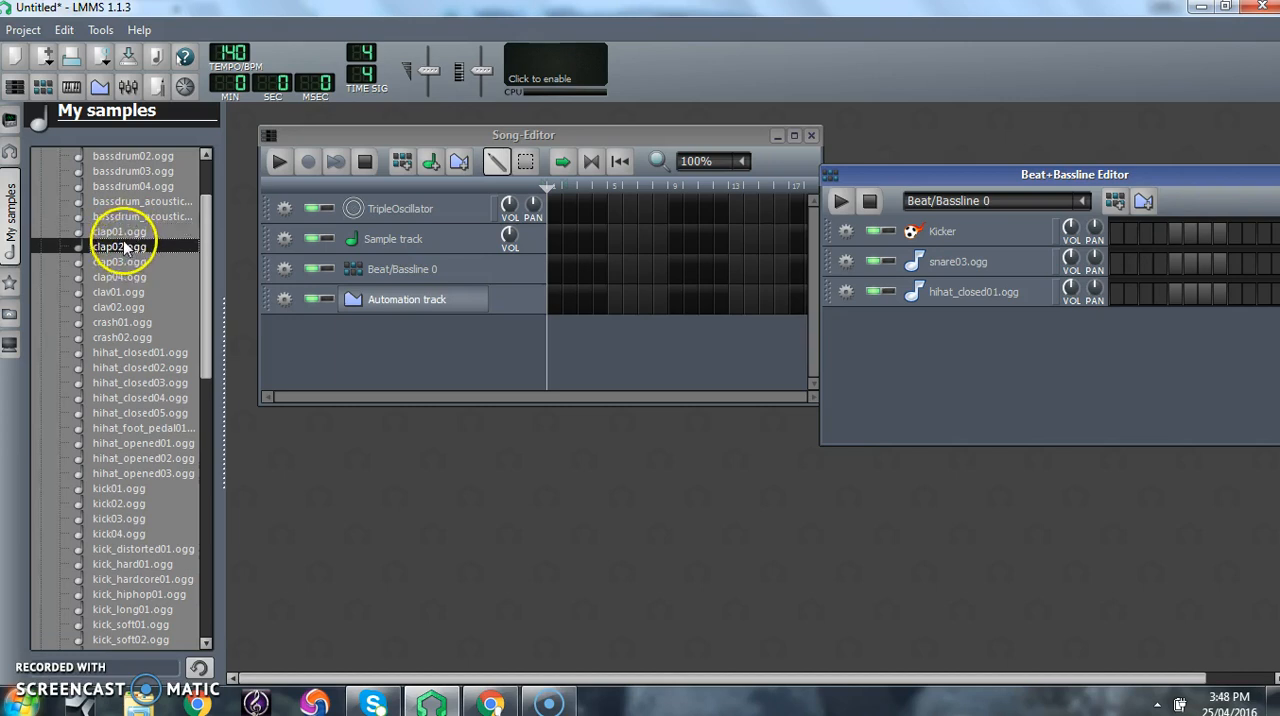
pyautogui.moveTo(229, 240); pyautogui.dragTo(908, 350)
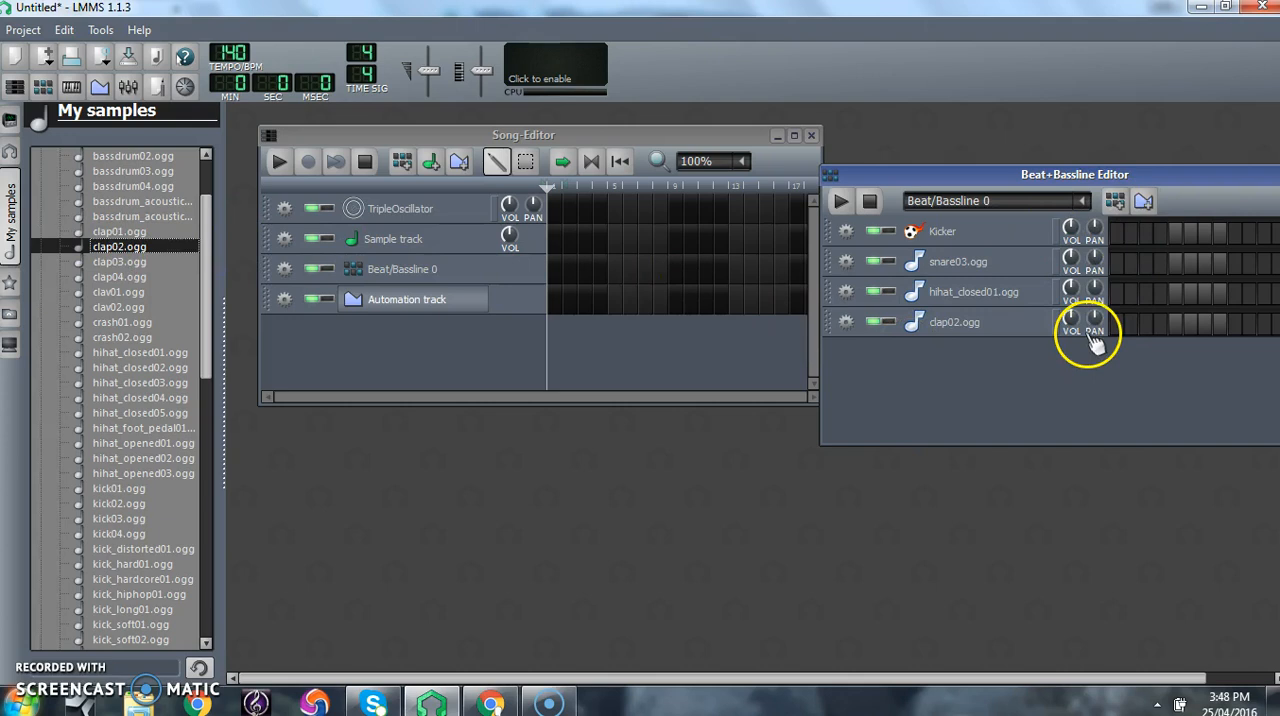
# - With the whole Beat+Bassline Editor in view, place a Kicker hit on step 1 and a clap02 hit on step 9, then play the beat
pyautogui.moveTo(1199, 171); pyautogui.dragTo(1007, 272)
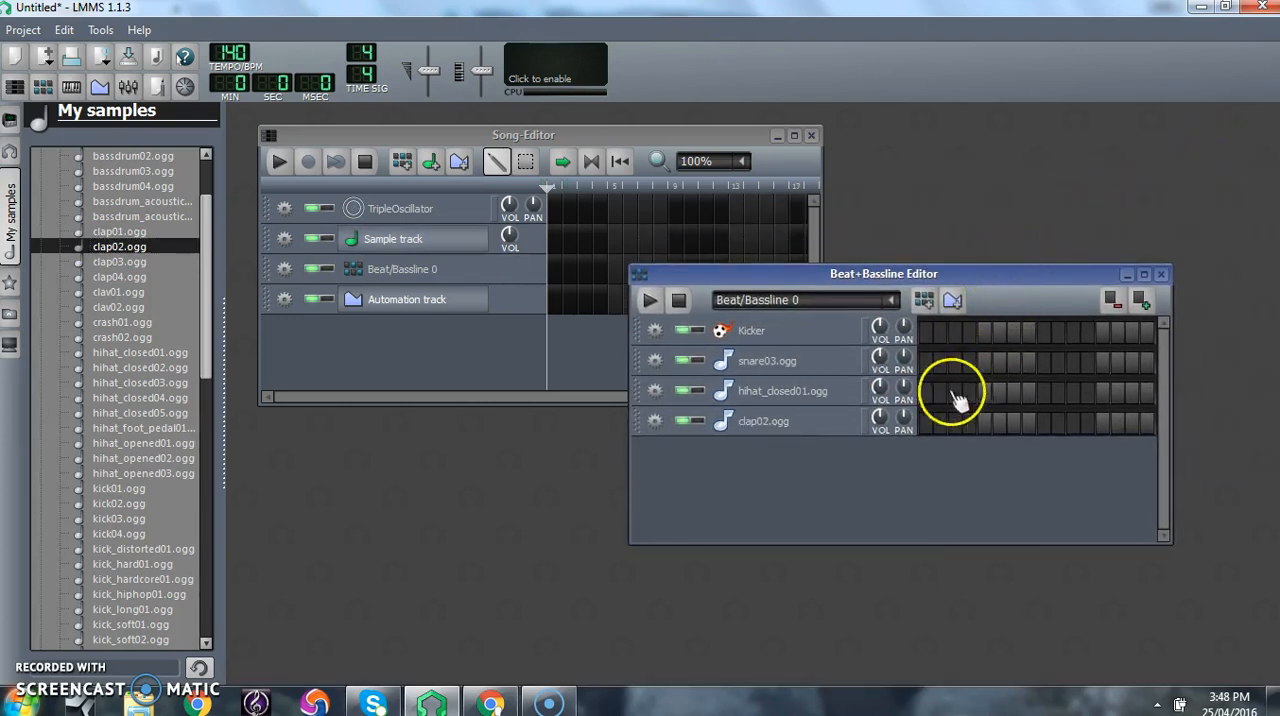
pyautogui.click(927, 333)
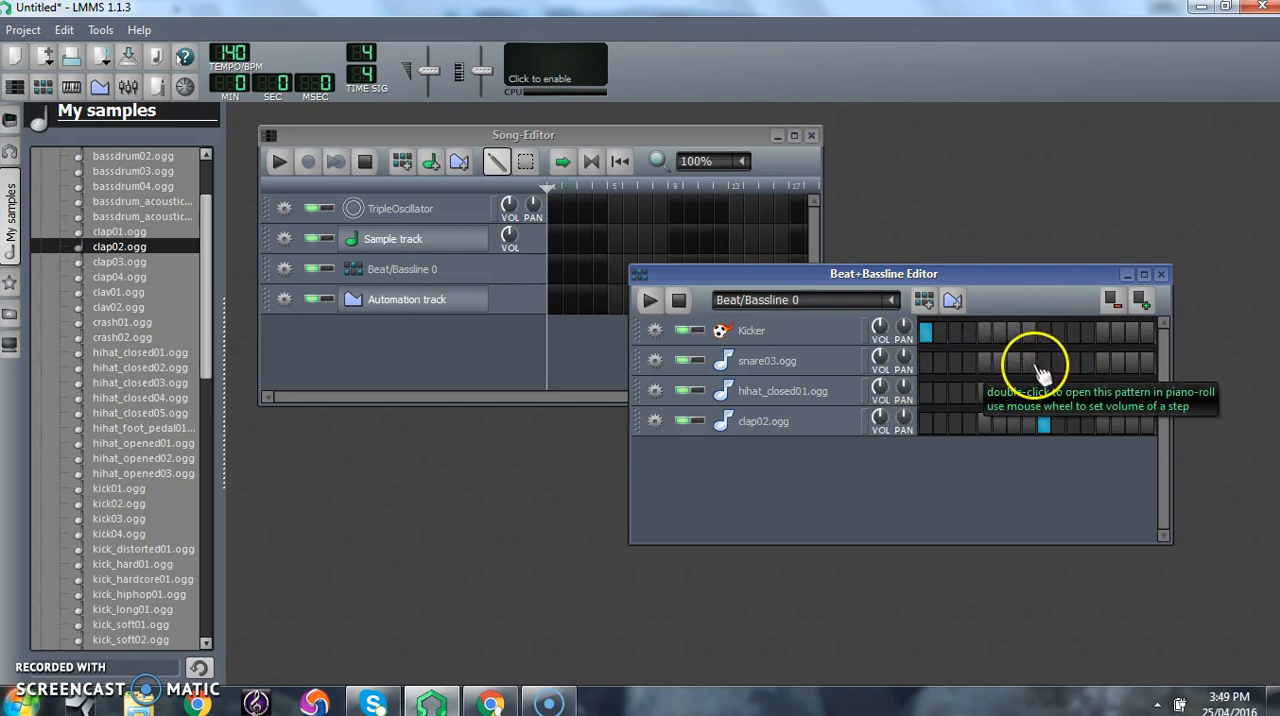
pyautogui.click(649, 300)
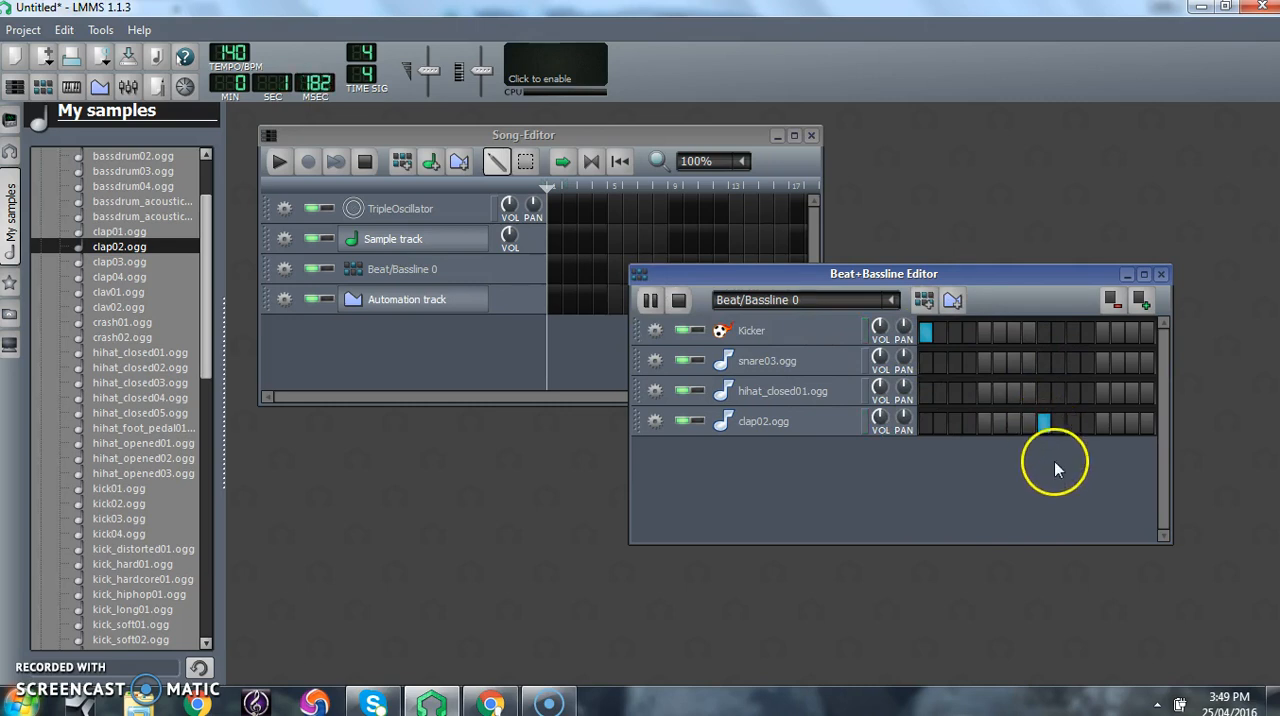
# - Try hi-hat placements while the beat plays, leaving hihat_closed01 hits only on steps 7 and 13
pyautogui.click(1013, 391)
pyautogui.click(984, 391)
pyautogui.click(1118, 398)
pyautogui.click(1102, 393)
pyautogui.click(1117, 393)
pyautogui.click(1014, 394)
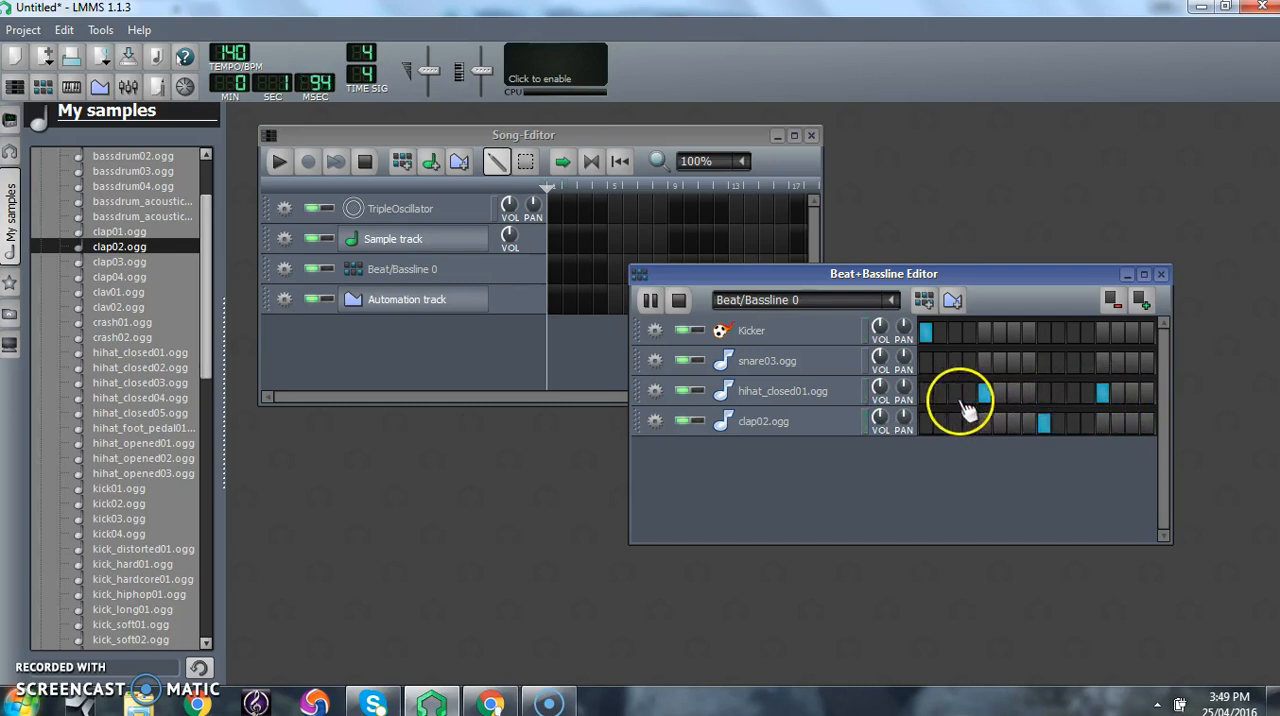
pyautogui.click(1014, 394)
pyautogui.click(985, 394)
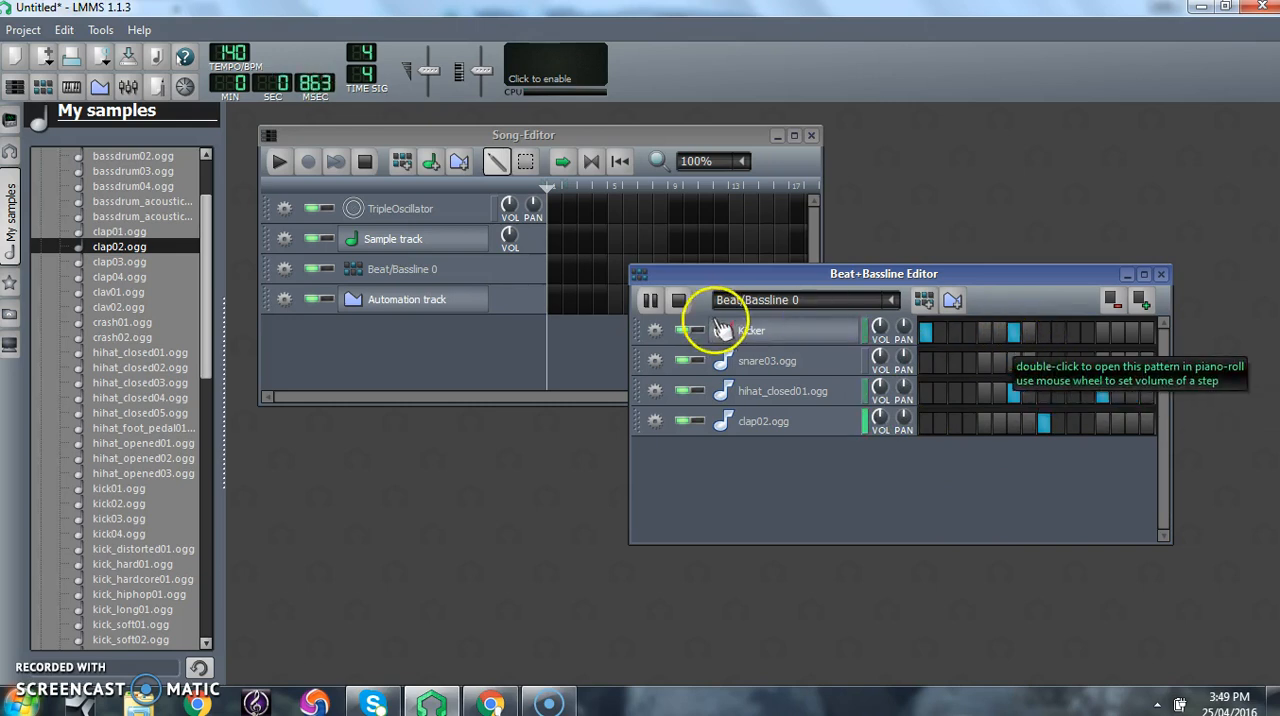
# - Stop the beat, shift the Beat+Bassline Editor slightly upward, and add a second beat/bassline pattern
pyautogui.click(679, 300)
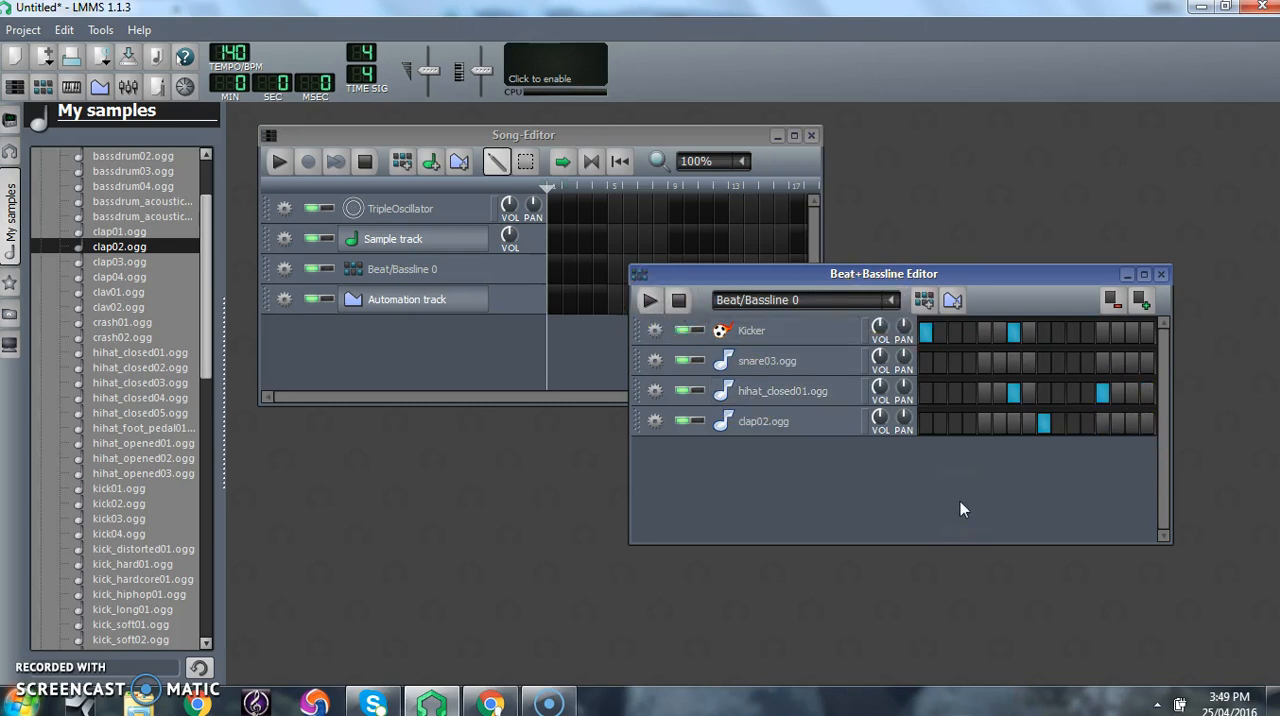
pyautogui.moveTo(1006, 279); pyautogui.dragTo(997, 231)
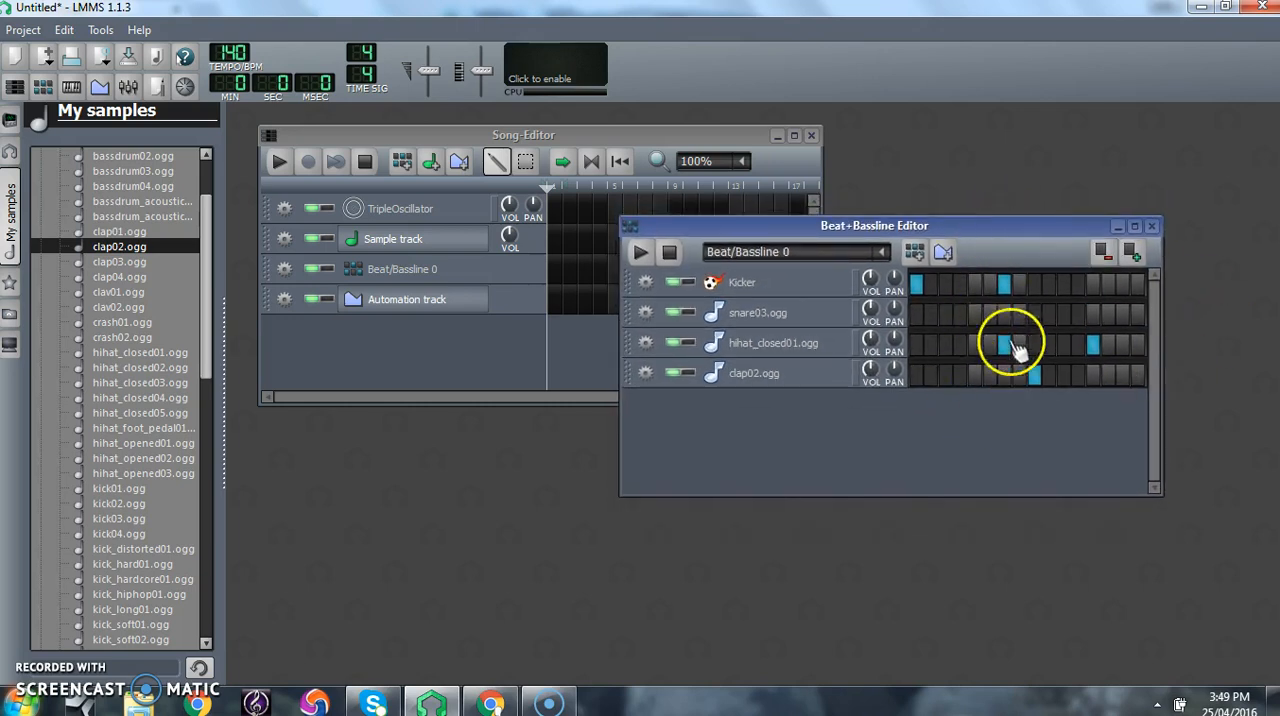
pyautogui.click(1000, 250)
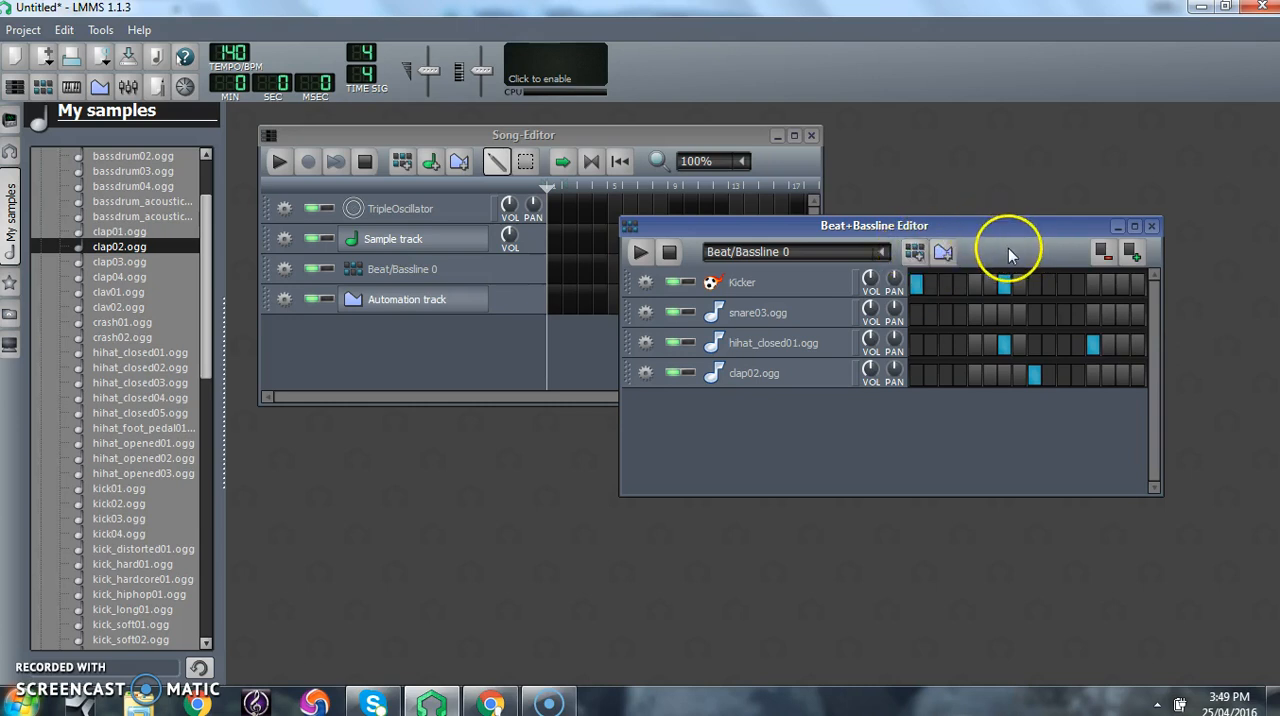
pyautogui.click(913, 256)
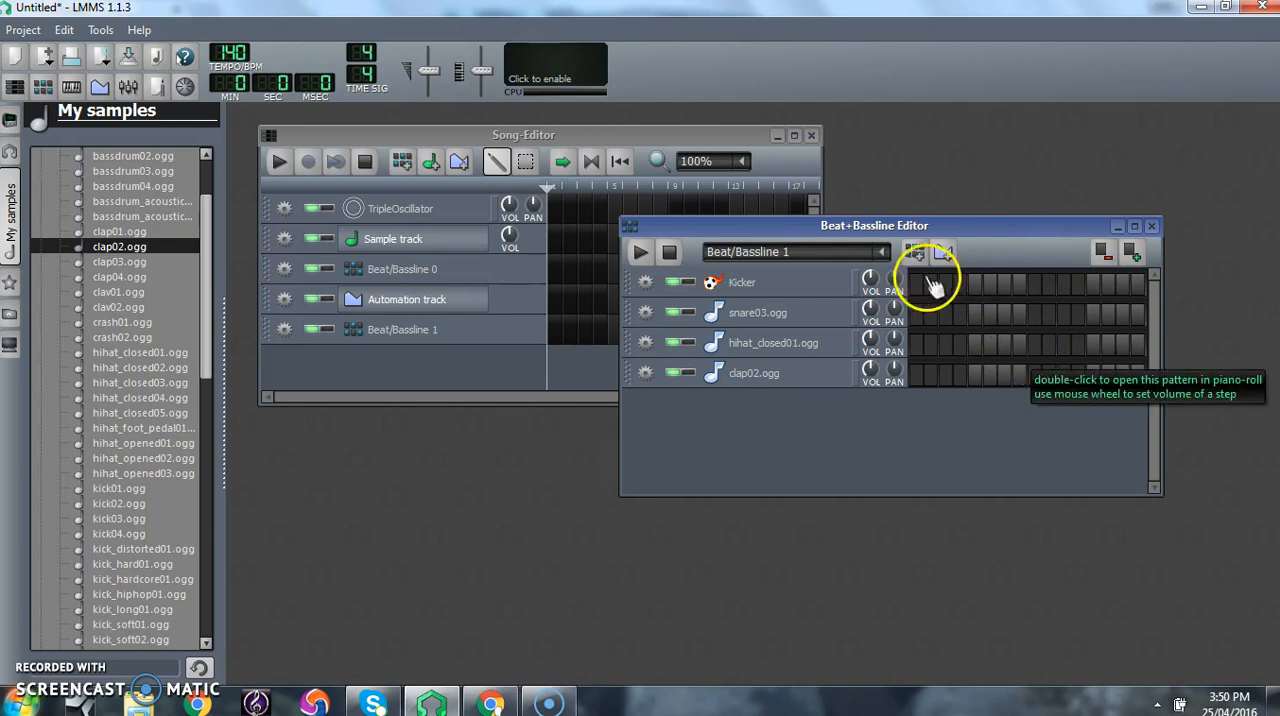
# - Switch back to Beat/Bassline 0, play it briefly and stop it
pyautogui.click(884, 252)
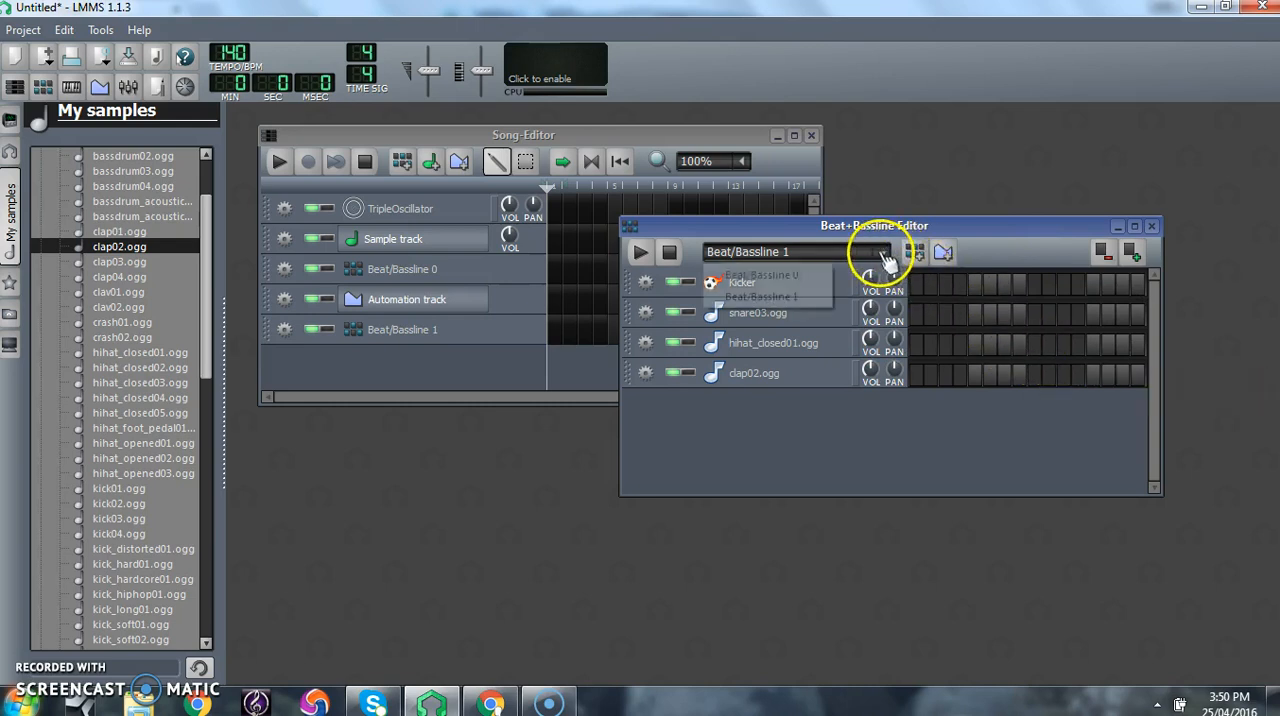
pyautogui.click(796, 277)
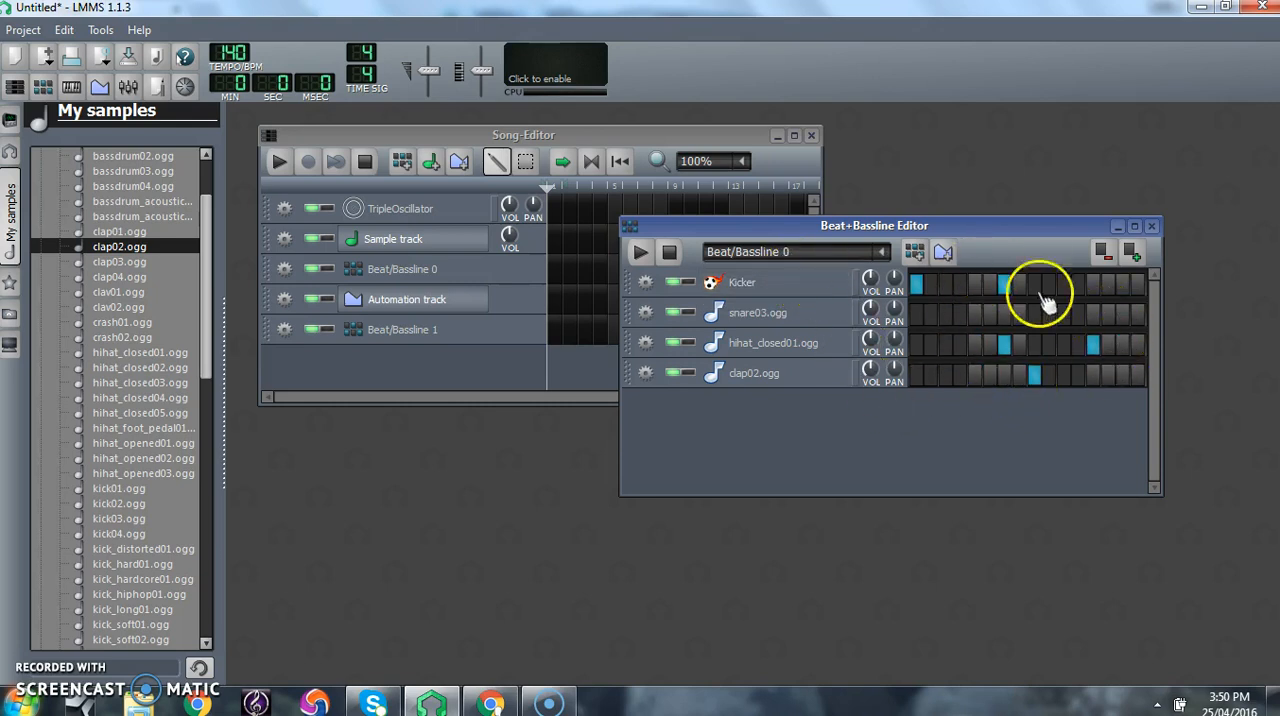
pyautogui.click(637, 254)
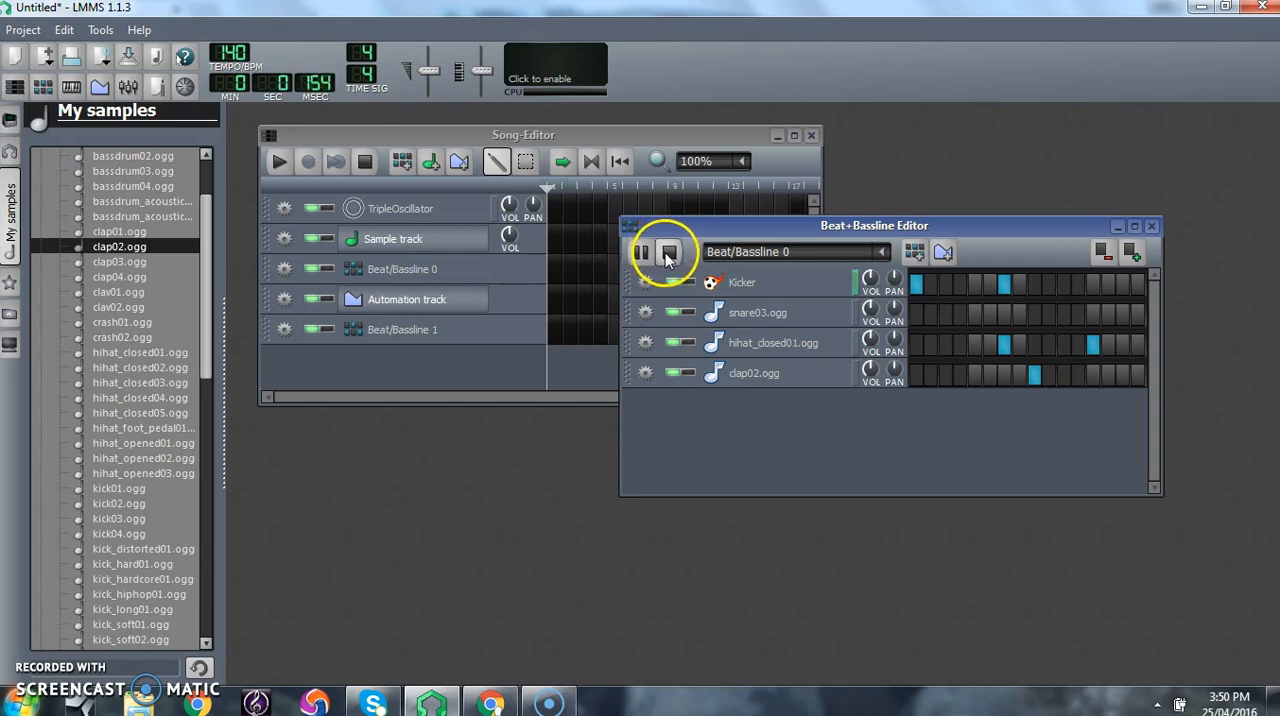
pyautogui.click(668, 255)
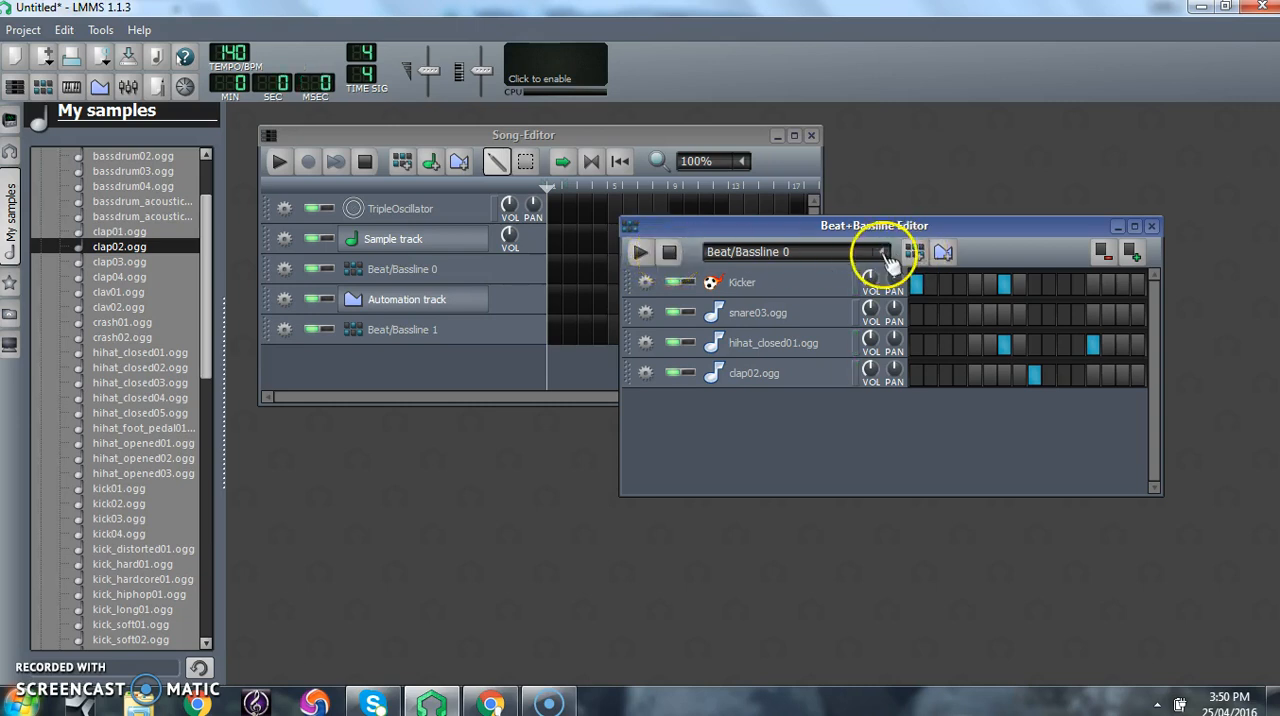
# - In Beat/Bassline 1, place hihat_closed01 hits on steps 1, 3, 5, 7, 9, 10 and 11
pyautogui.click(888, 258)
pyautogui.click(786, 295)
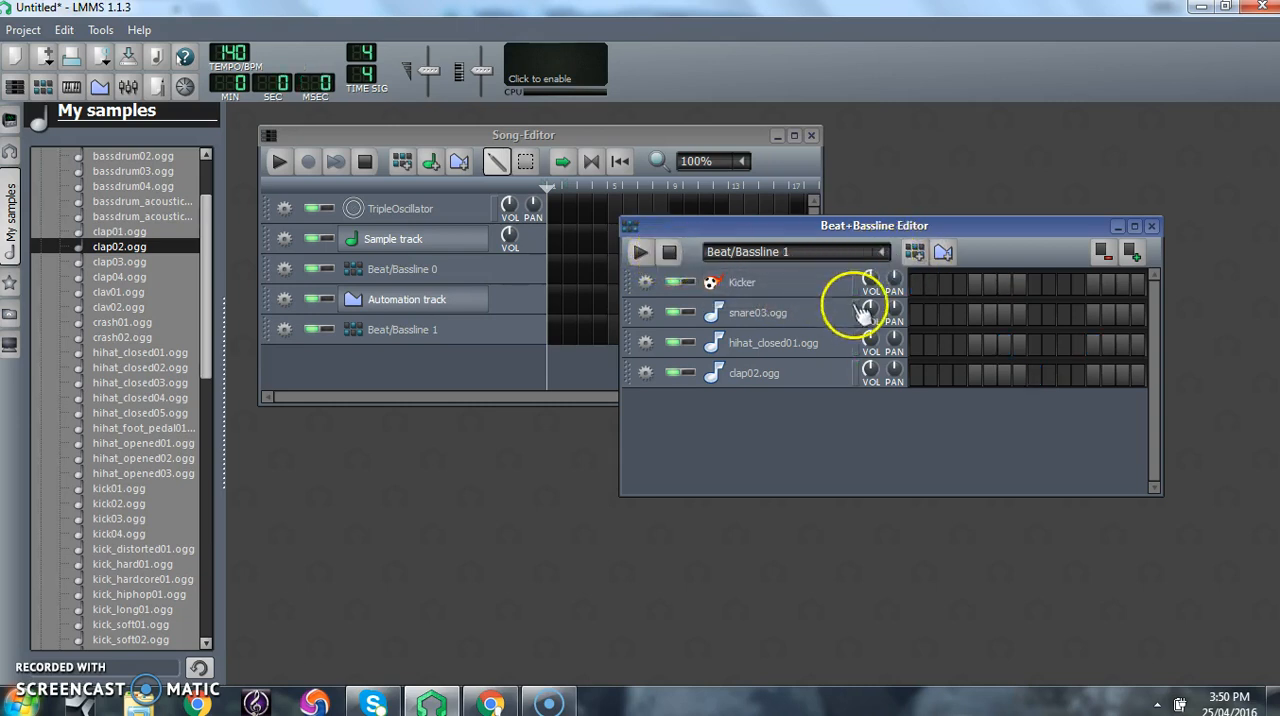
pyautogui.click(916, 345)
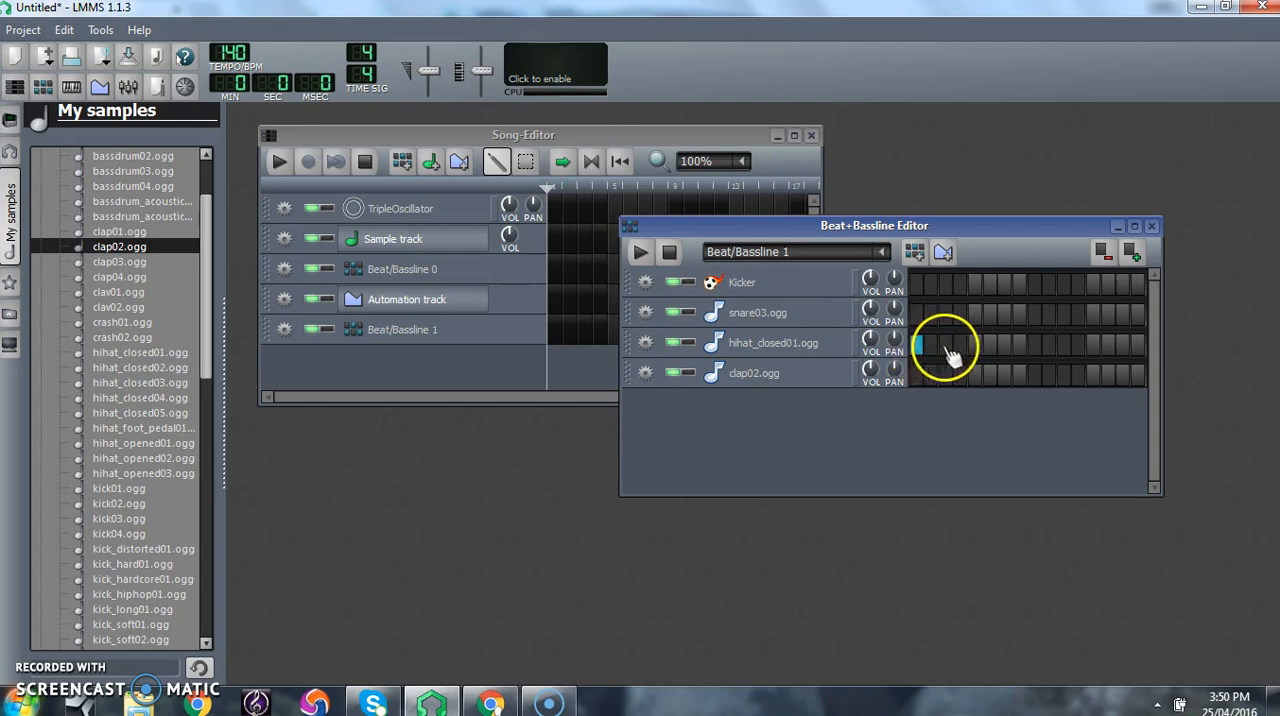
pyautogui.click(975, 347)
pyautogui.click(1004, 347)
pyautogui.click(1033, 347)
pyautogui.click(1048, 347)
pyautogui.click(1063, 347)
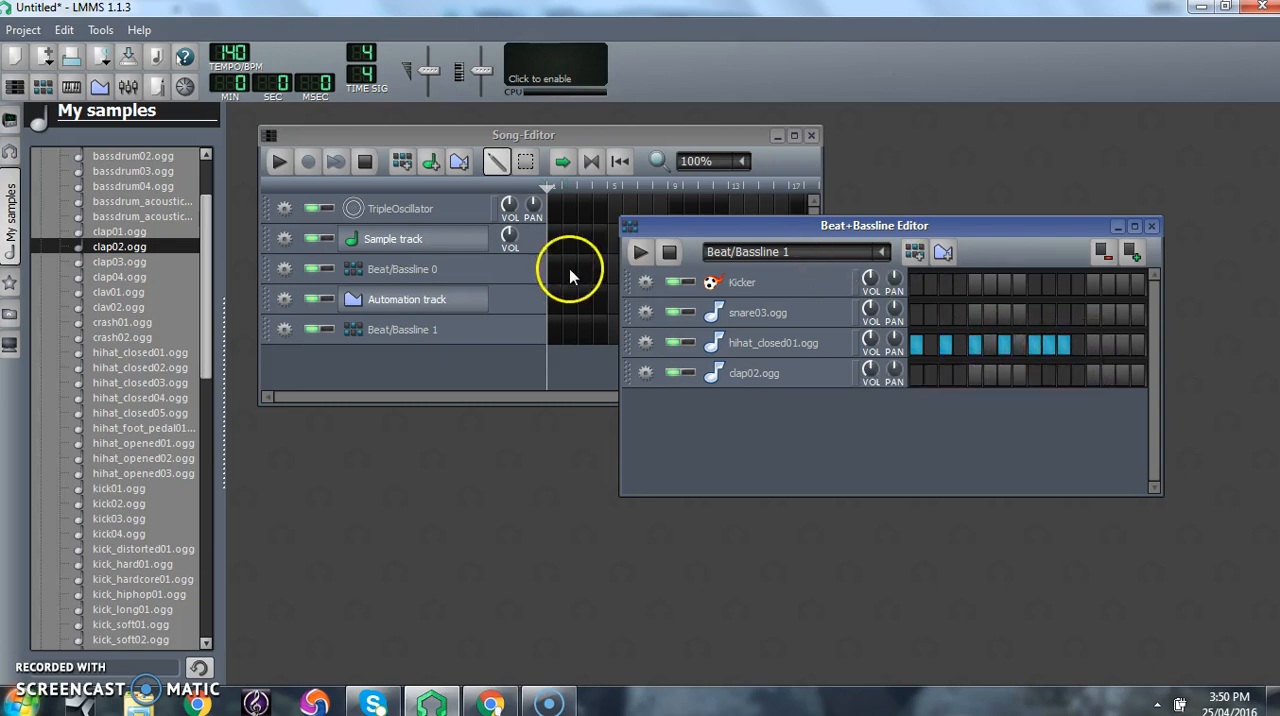
# - While Beat/Bassline 1 plays, remove the hihat_closed01 hit on step 10 and add hits on steps 13, 14 and 15
pyautogui.click(640, 255)
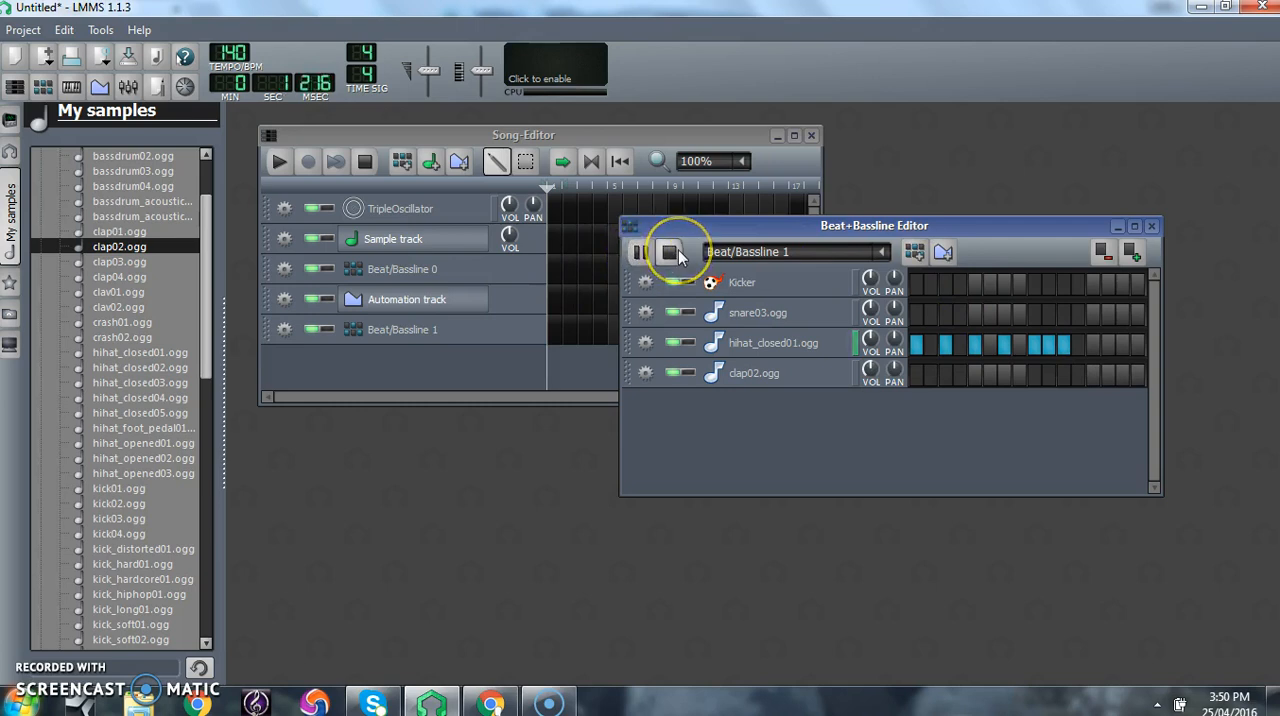
pyautogui.click(1048, 347)
pyautogui.click(1094, 347)
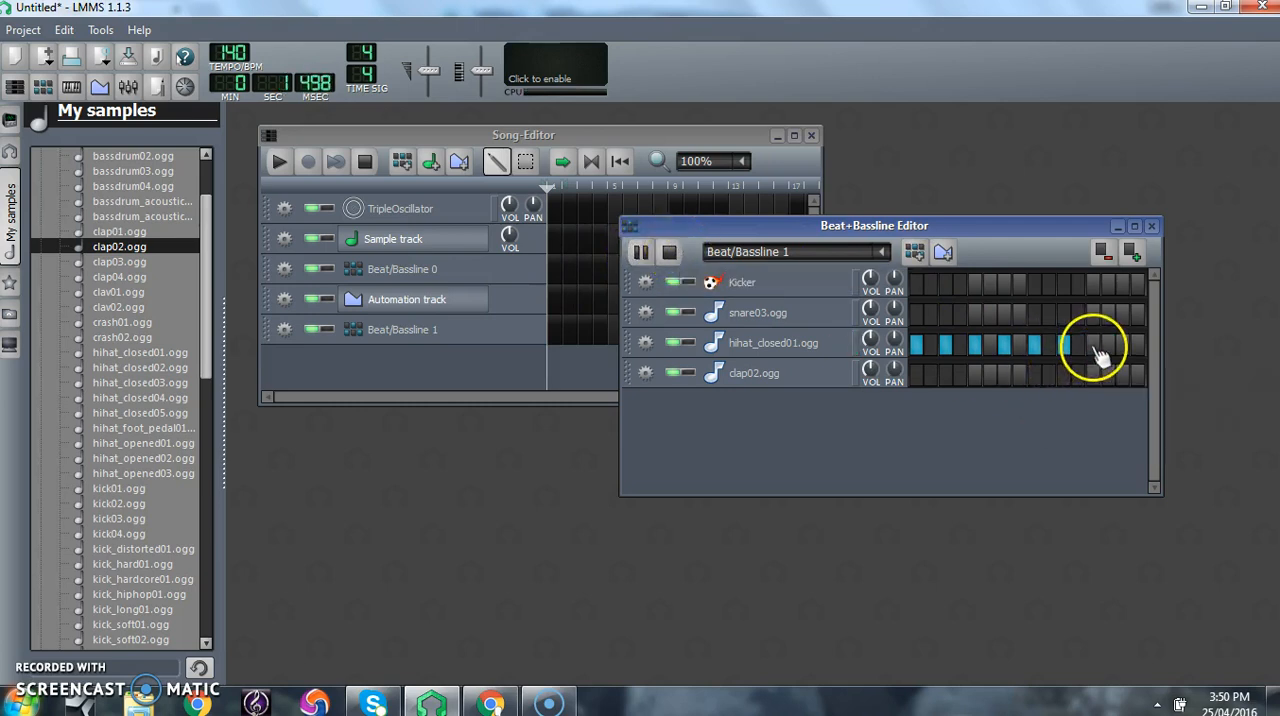
pyautogui.click(1108, 347)
pyautogui.click(1123, 347)
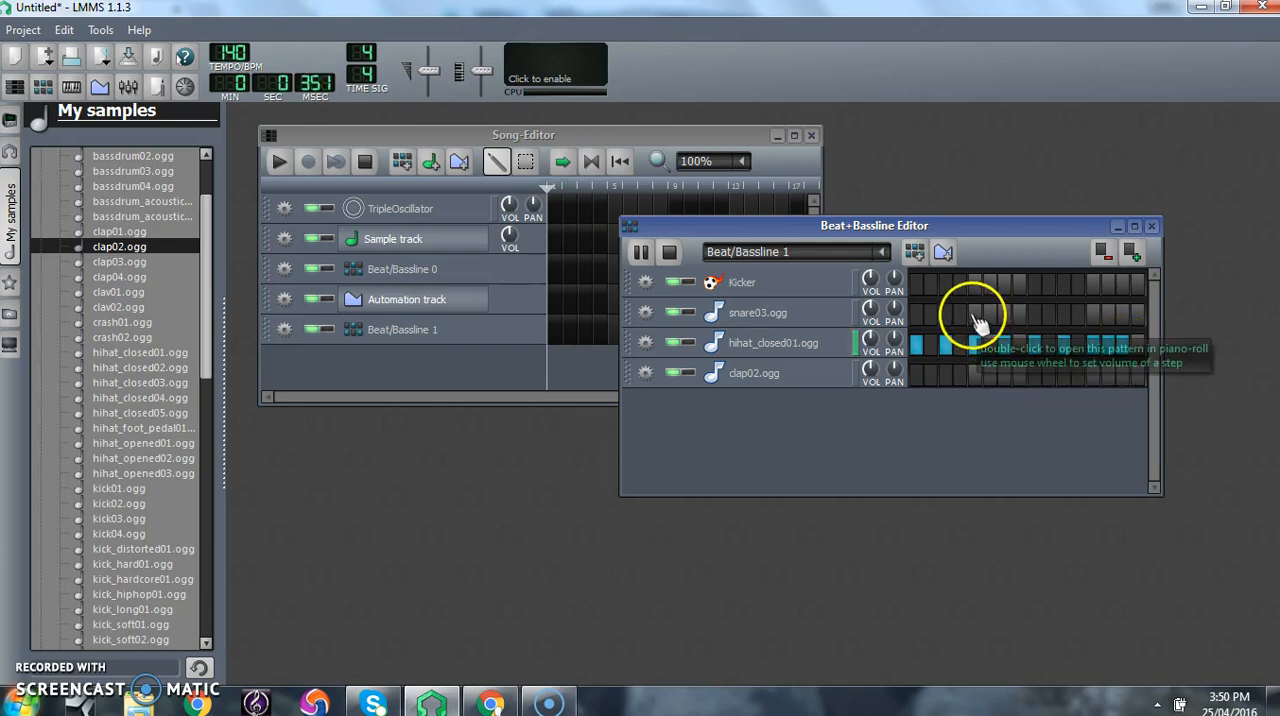
# - Place snare03 hits on steps 9 and 15 of Beat/Bassline 1 and stop the playback
pyautogui.click(1034, 316)
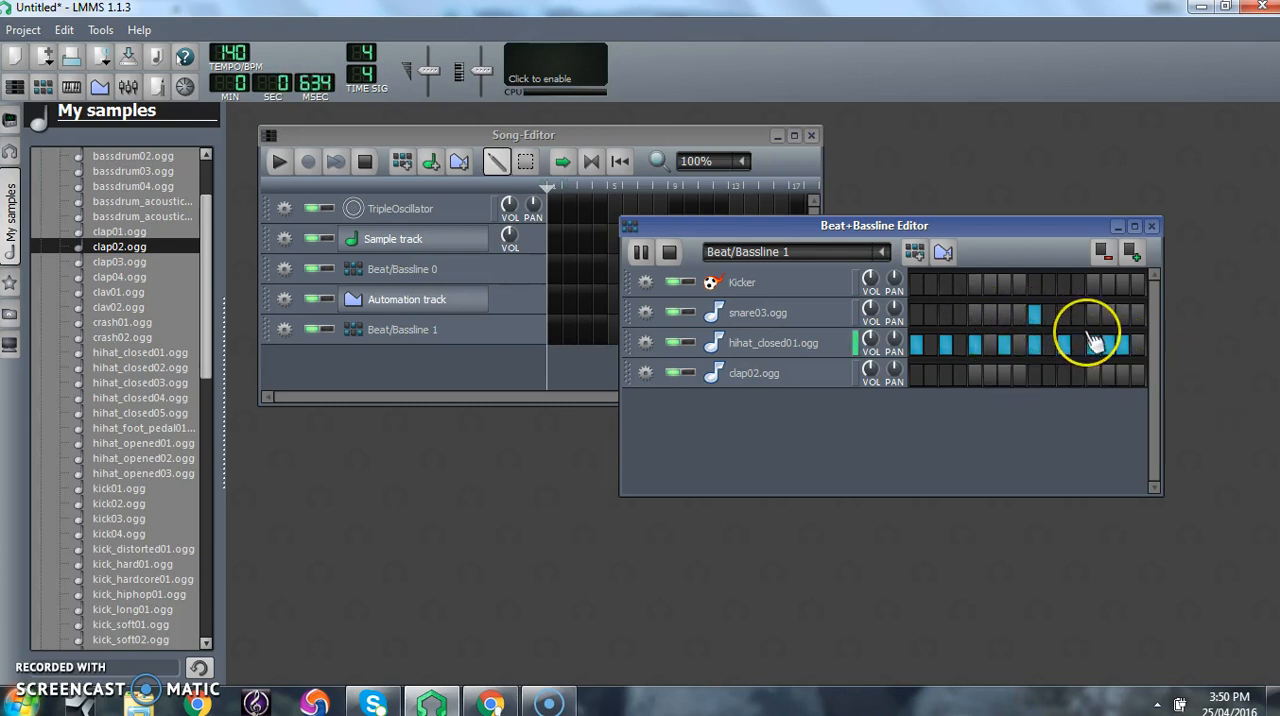
pyautogui.click(1122, 316)
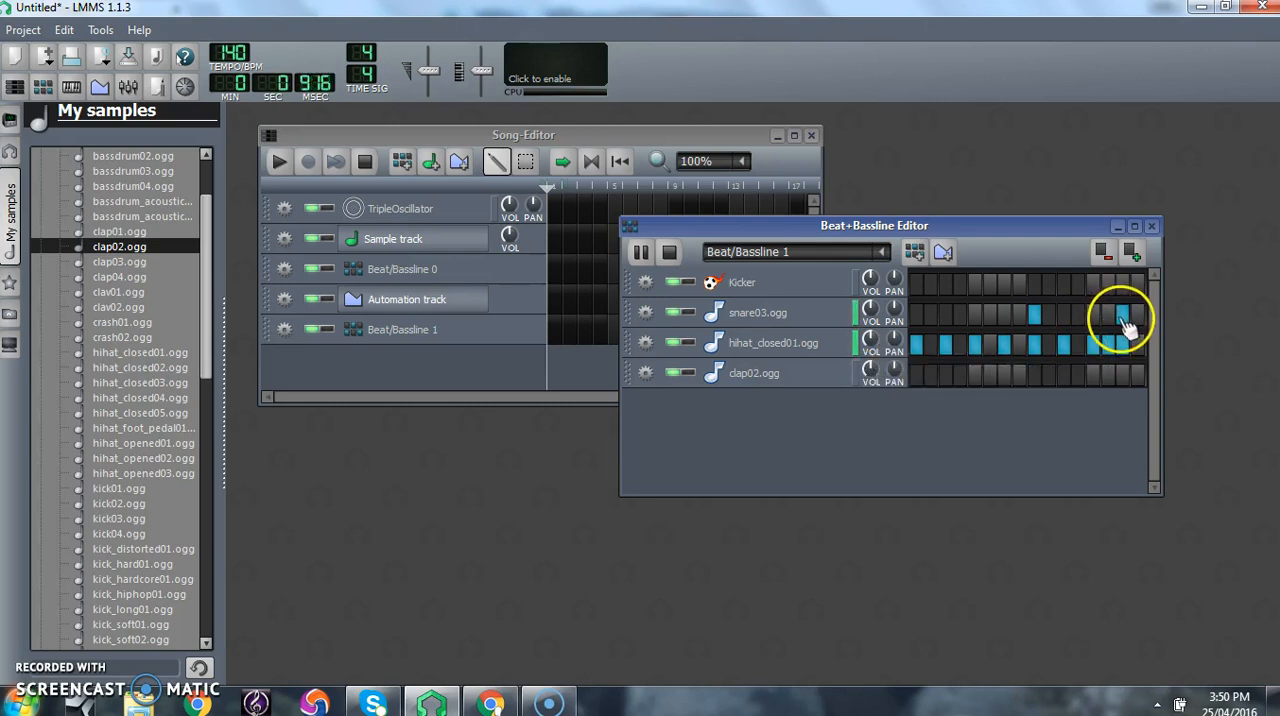
pyautogui.click(670, 253)
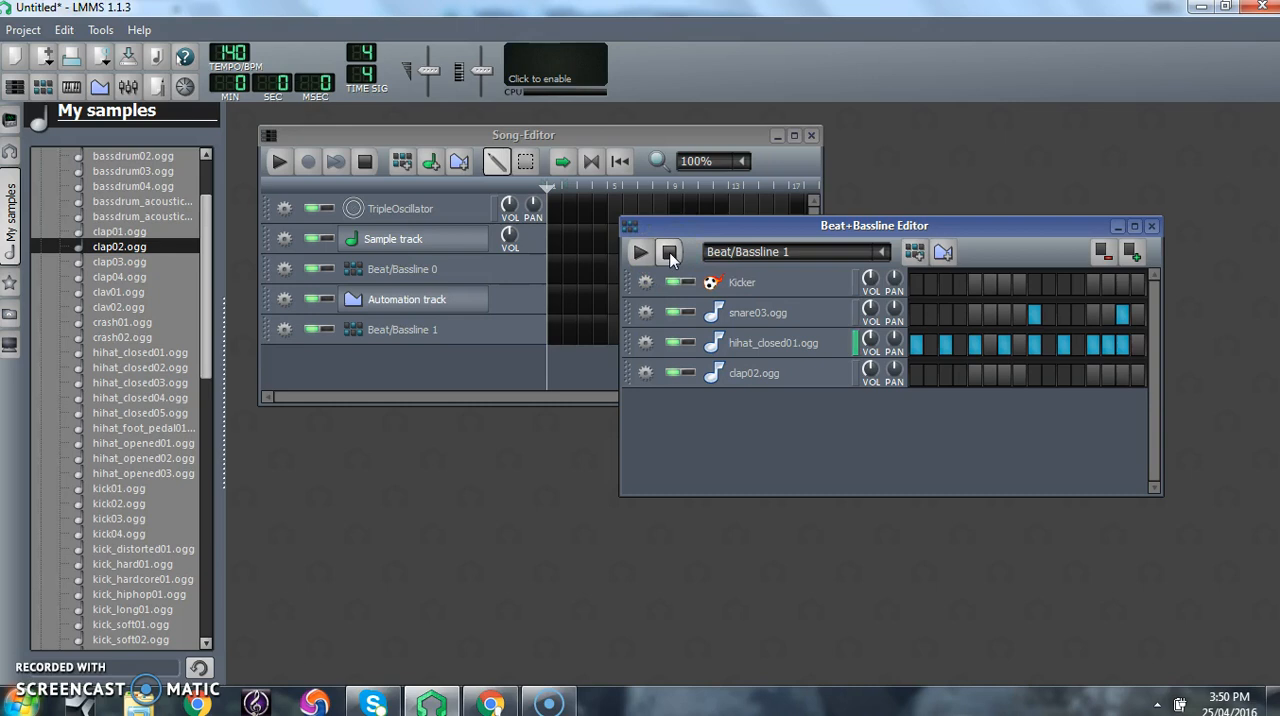
# - Add a third beat/bassline, audition the foot-pedal and opened hi-hat samples, and add hihat_opened02.ogg as a track
pyautogui.click(915, 254)
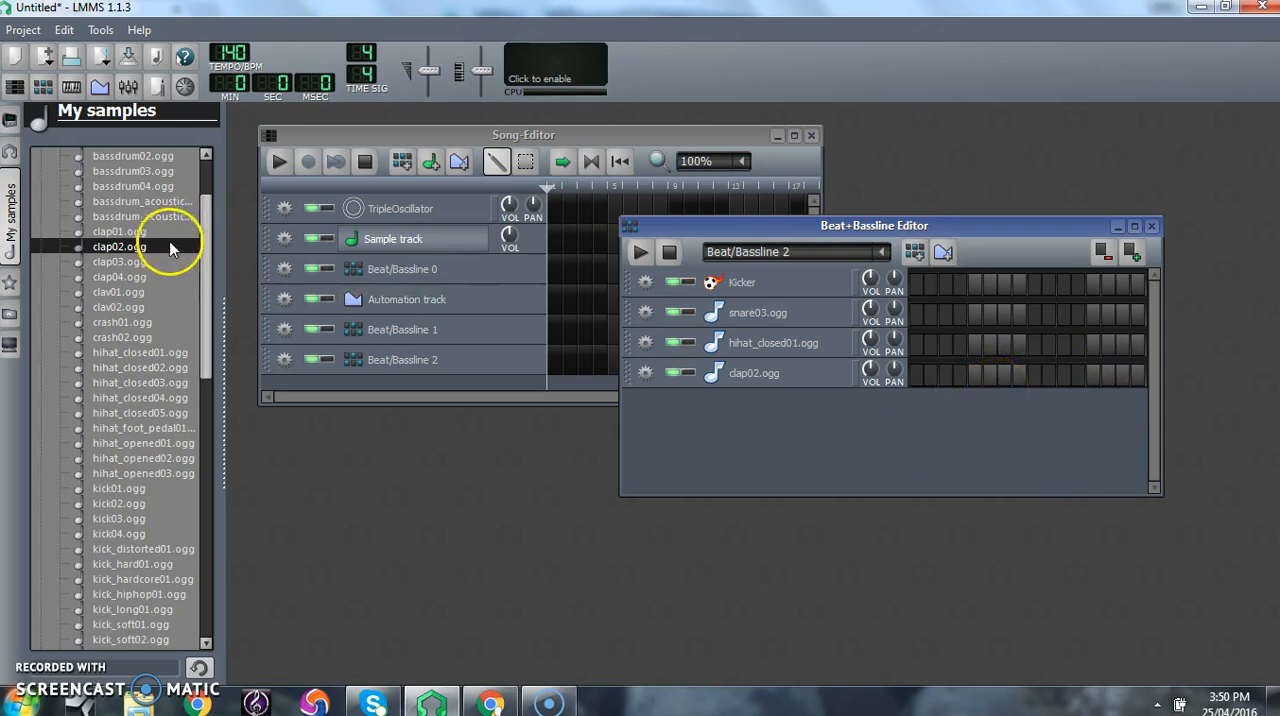
pyautogui.scroll(2, 208, 240)
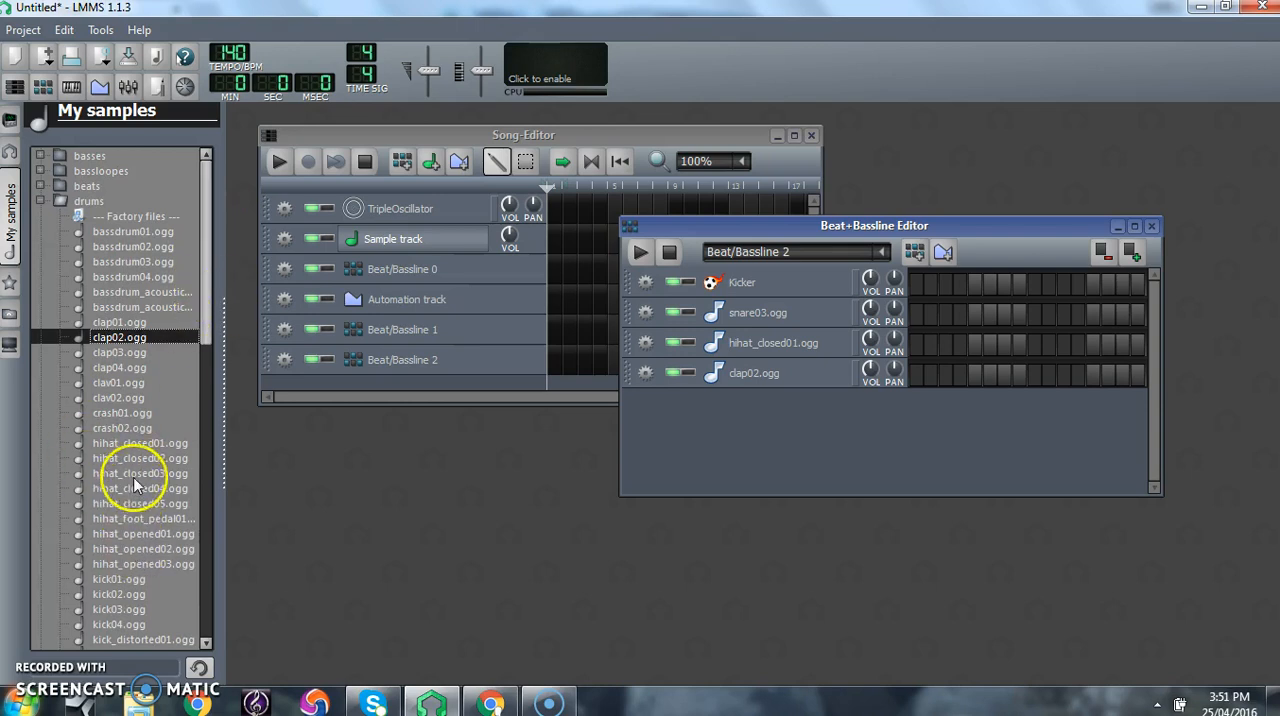
pyautogui.click(140, 519)
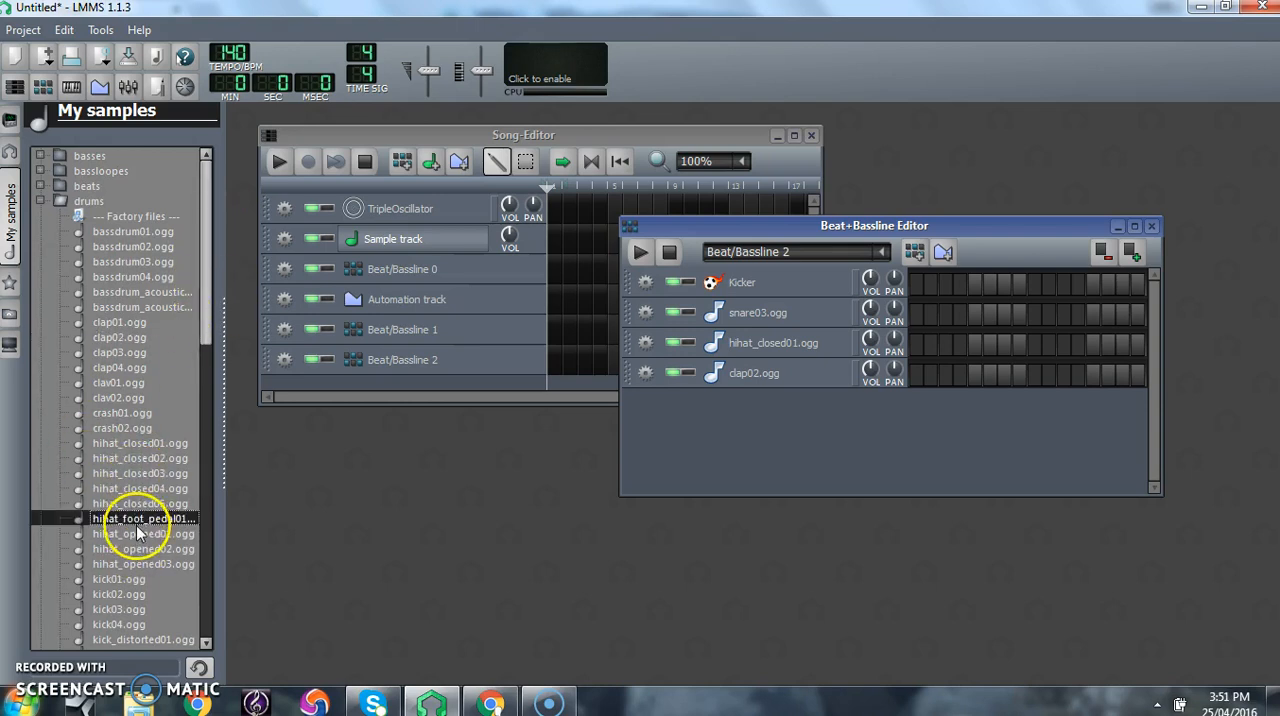
pyautogui.click(140, 534)
pyautogui.click(147, 552)
pyautogui.click(148, 564)
pyautogui.click(148, 553)
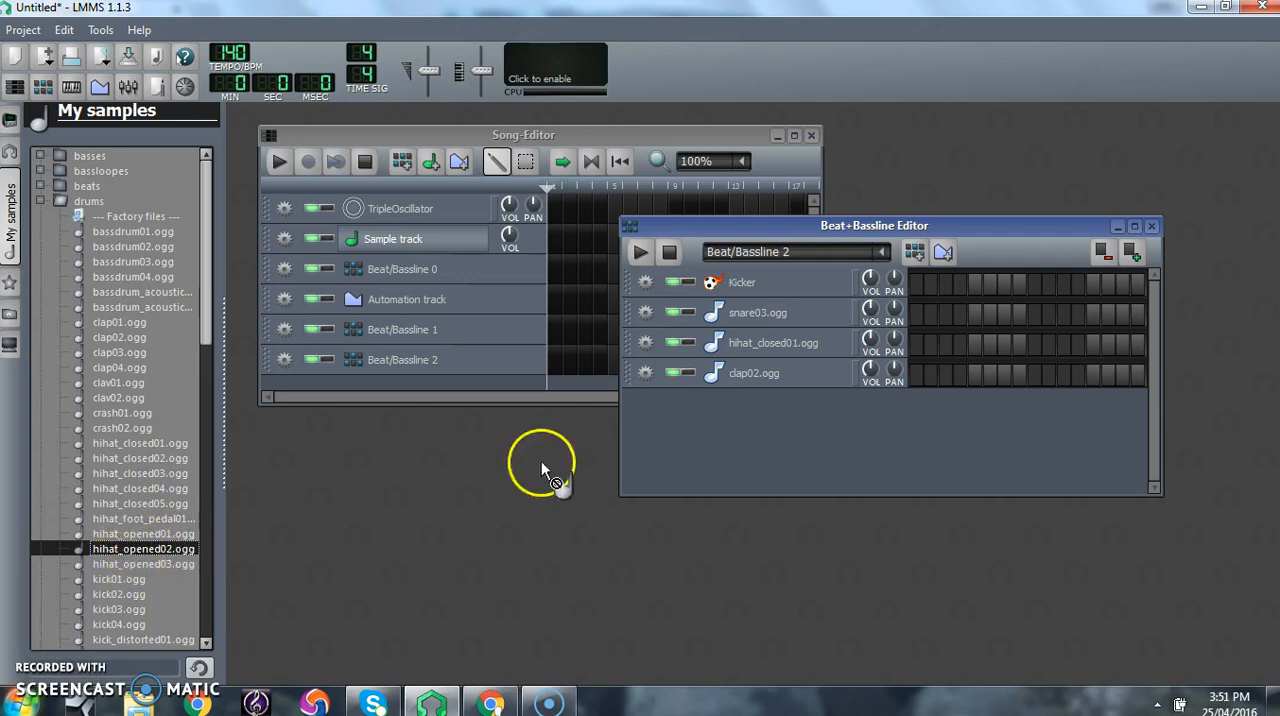
pyautogui.moveTo(541, 461); pyautogui.dragTo(706, 461)
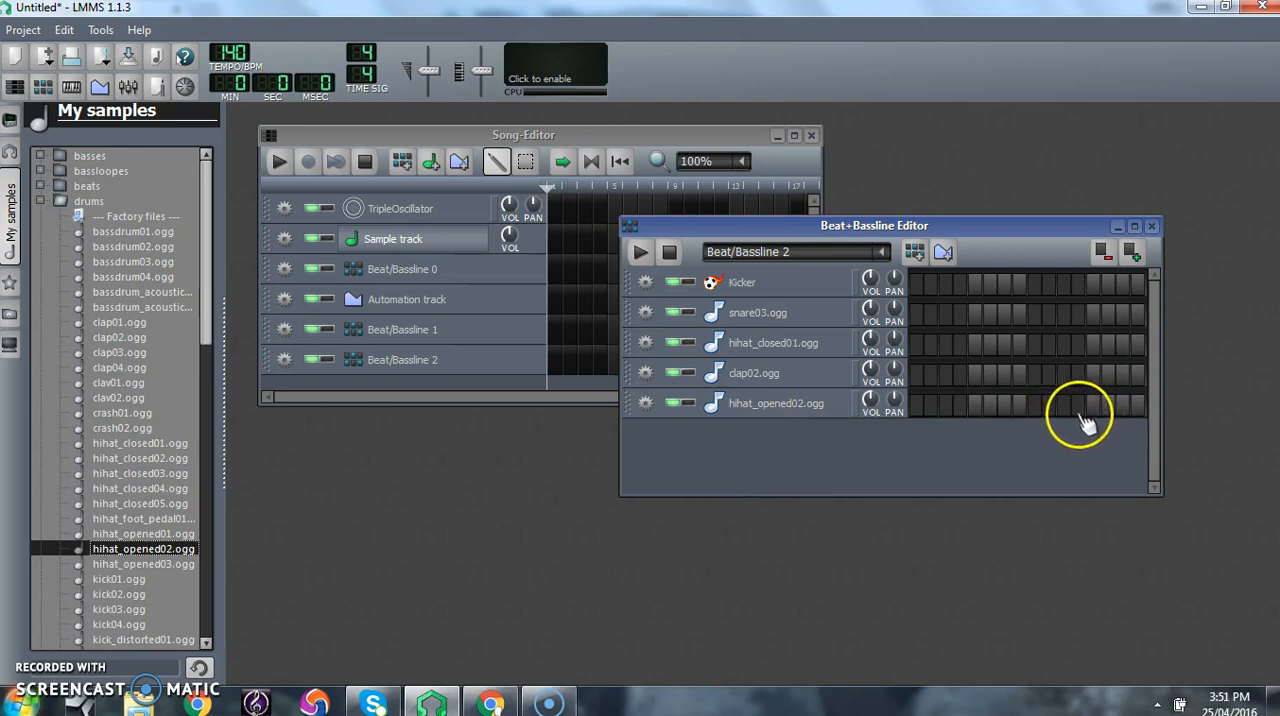
# - In Beat/Bassline 2, place a Kicker hit on step 3 and a hihat_opened02 hit on step 5, and test the playback
pyautogui.click(946, 406)
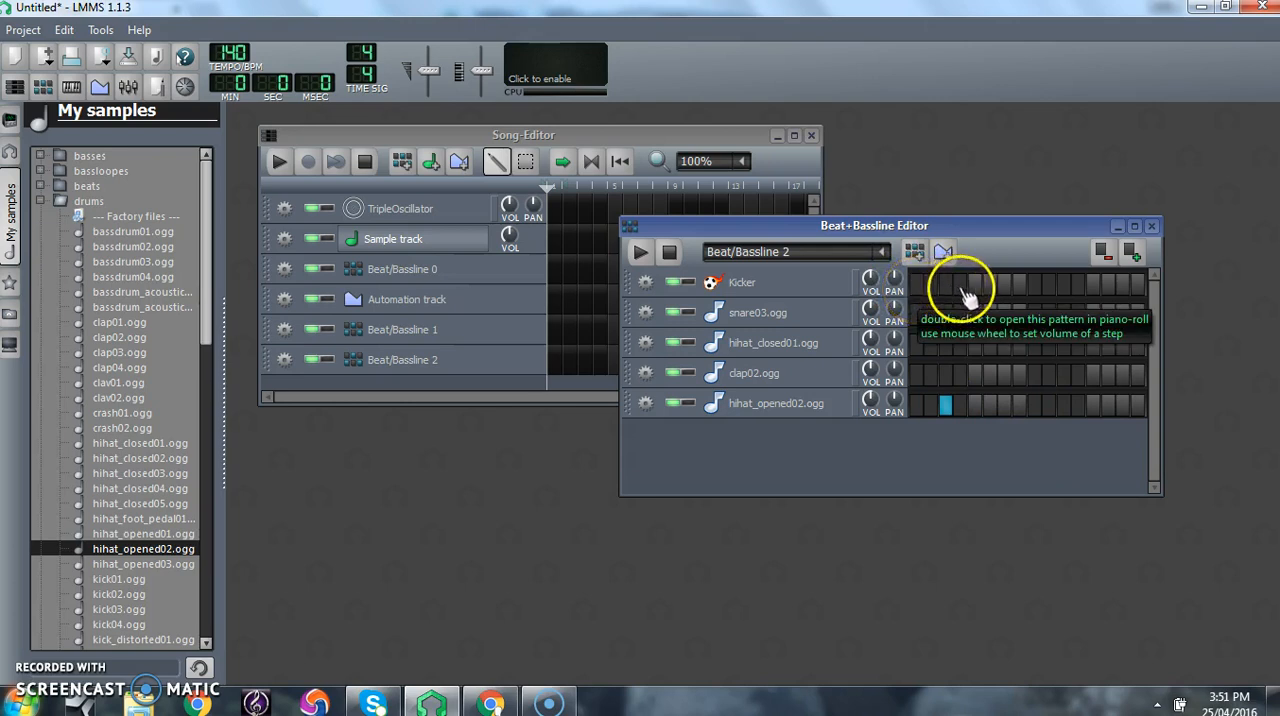
pyautogui.click(946, 287)
pyautogui.click(947, 405)
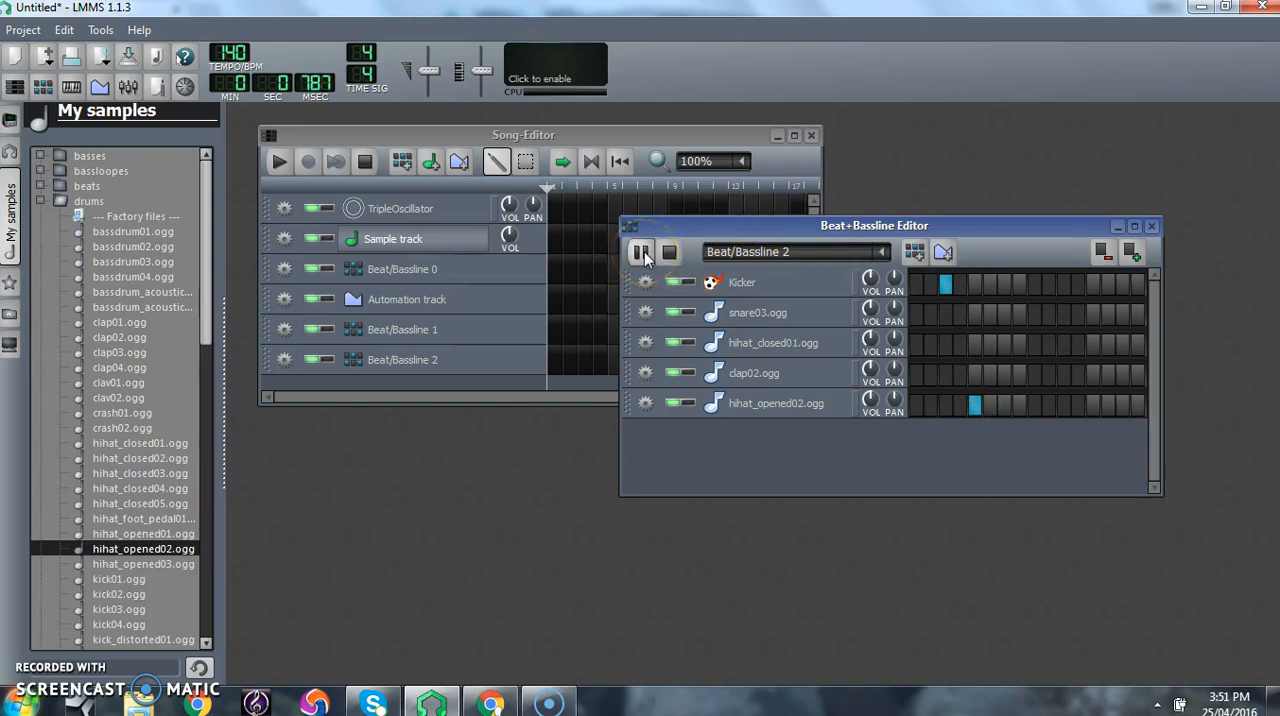
pyautogui.click(669, 254)
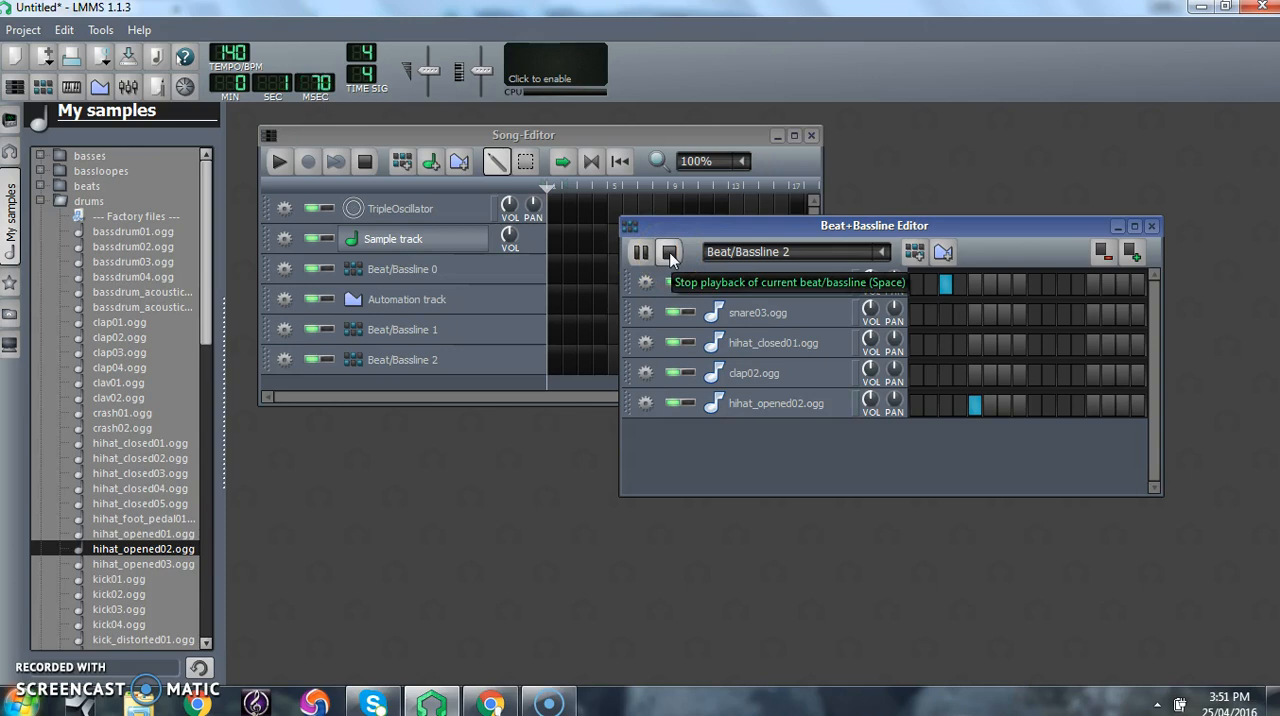
pyautogui.click(669, 254)
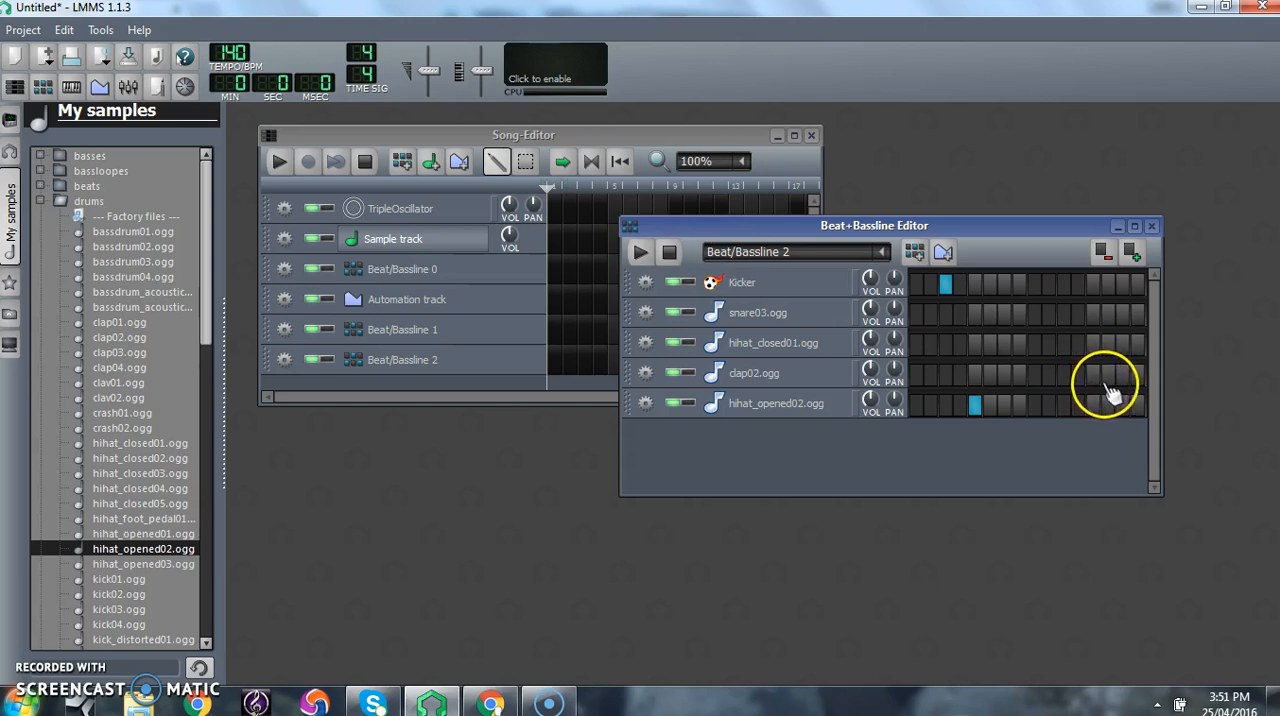
# - Add hihat_closed01 hits on steps 10 and 11, and place a clap02 hit on step 13 after test-playing it on step 12
pyautogui.click(1077, 375)
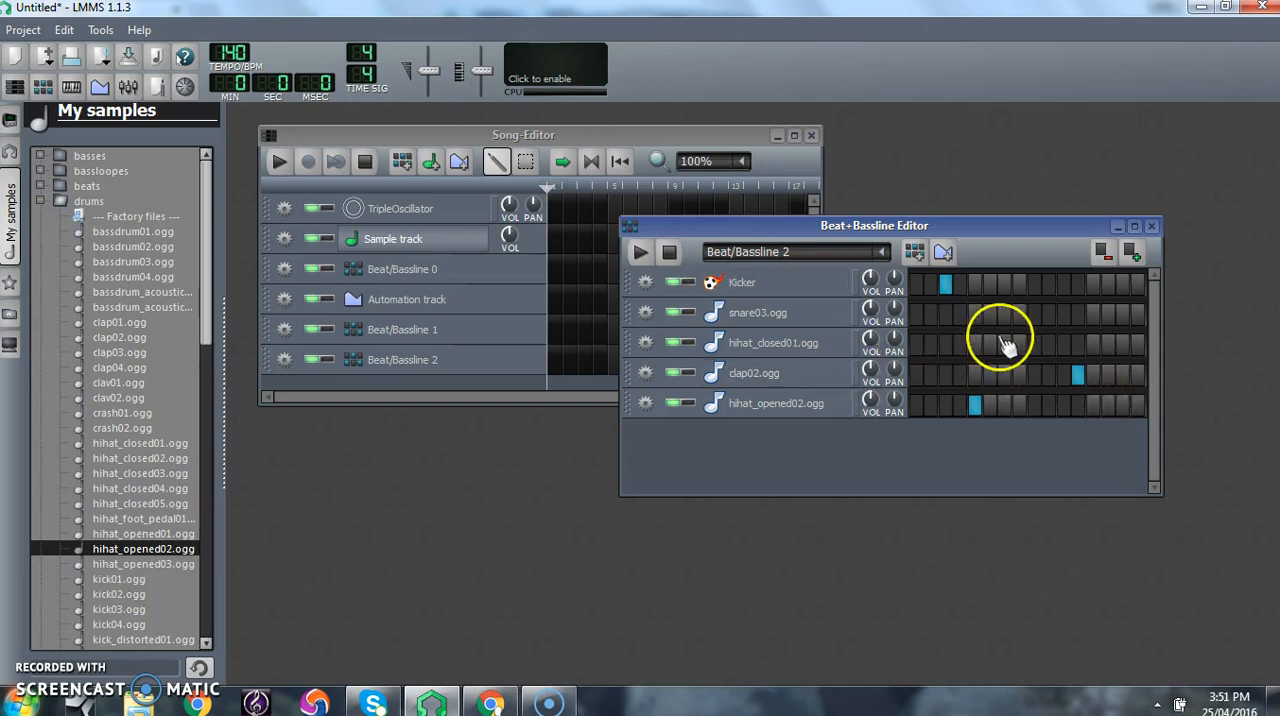
pyautogui.click(1063, 344)
pyautogui.click(1049, 344)
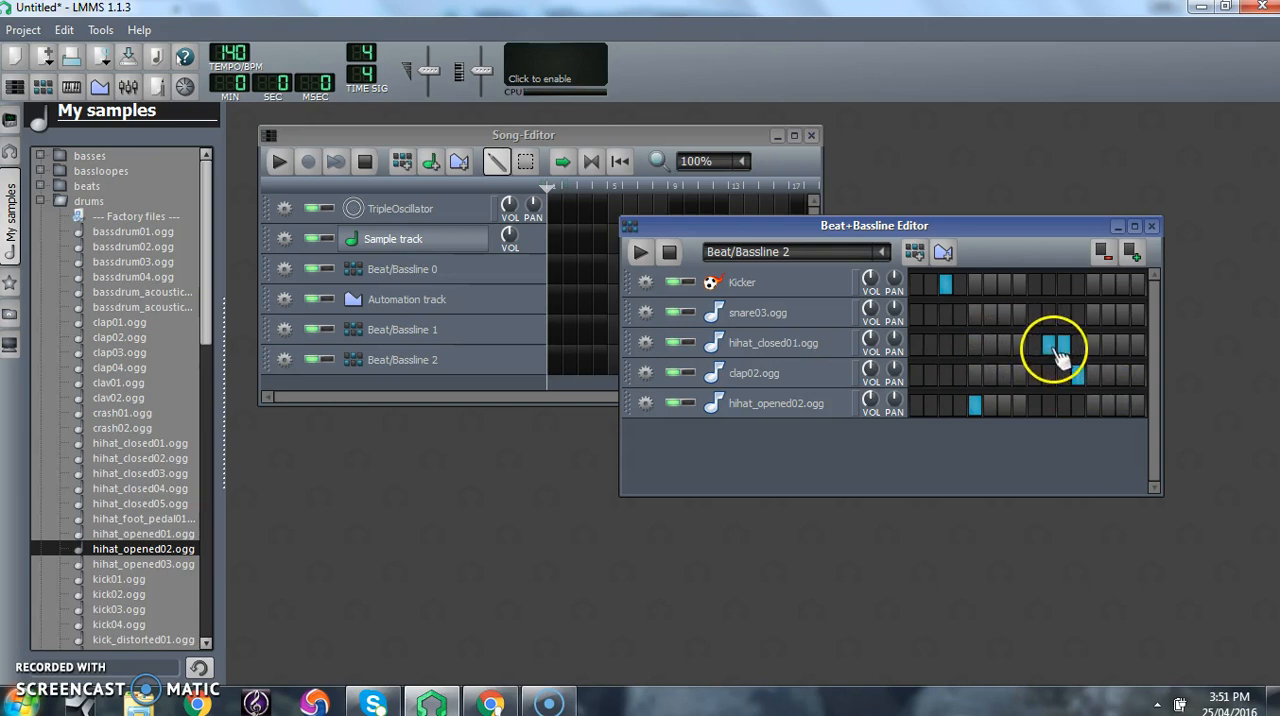
pyautogui.click(638, 256)
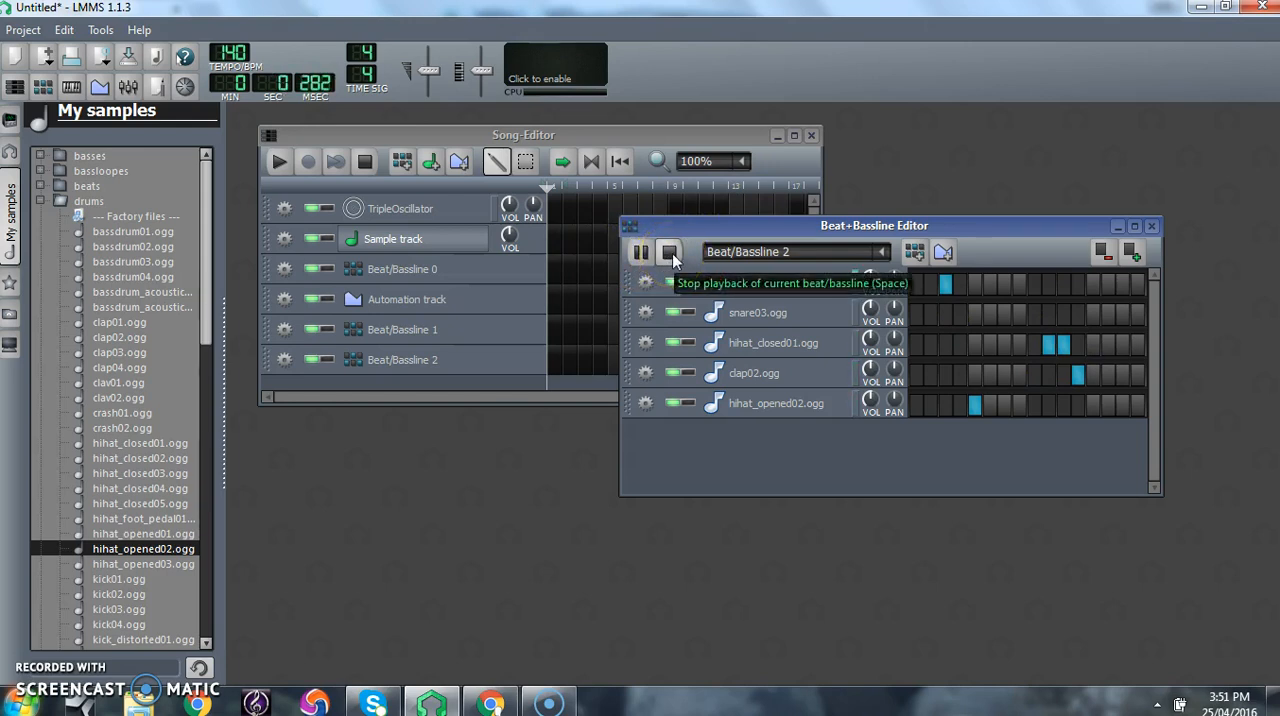
pyautogui.click(672, 253)
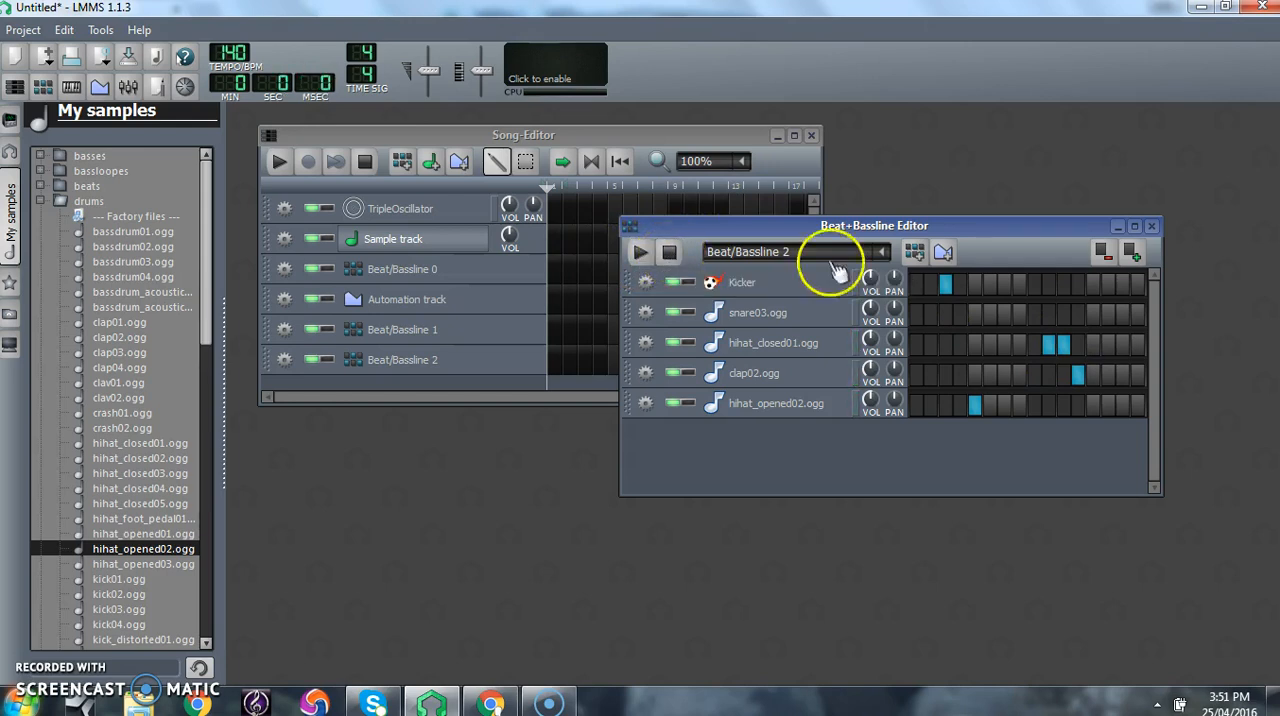
pyautogui.click(1092, 374)
pyautogui.click(1078, 375)
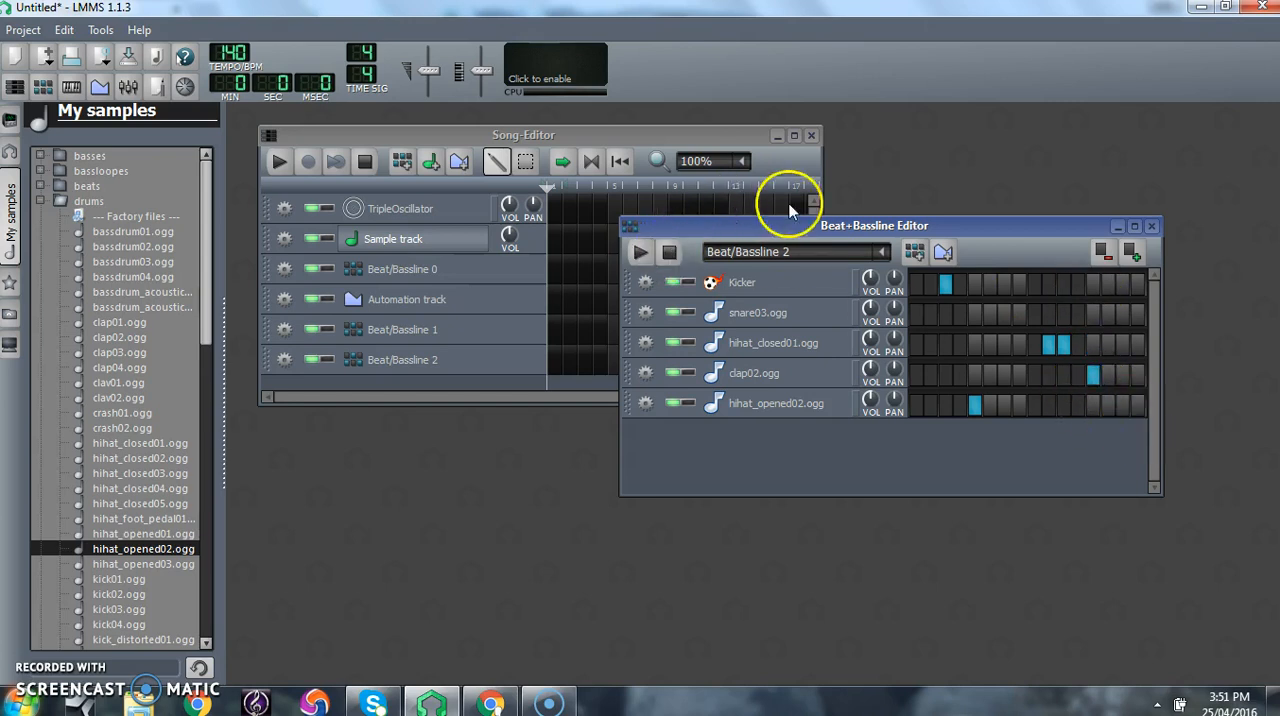
# - Move the Beat+Bassline Editor slightly down, check the list of existing beat/basslines, and add a fourth one
pyautogui.moveTo(788, 225)
pyautogui.mouseDown()
pyautogui.moveTo(901, 196)
pyautogui.moveTo(782, 235)
pyautogui.mouseUp()
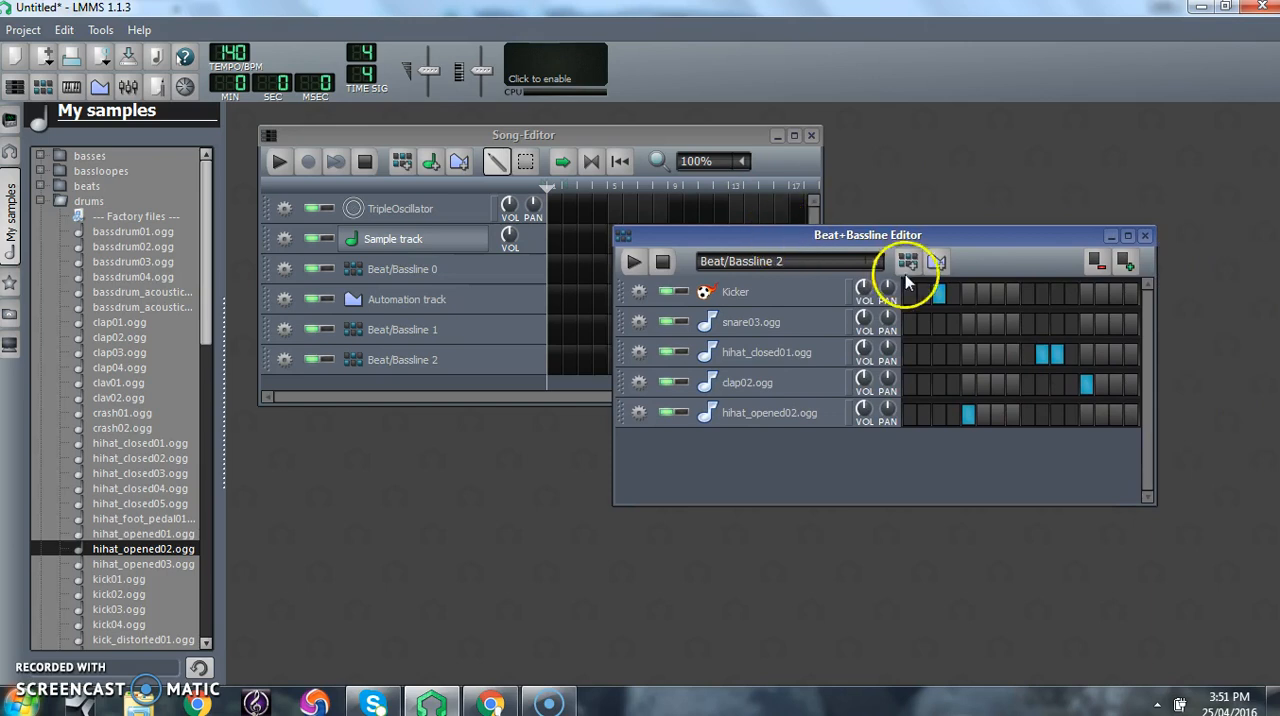
pyautogui.click(880, 263)
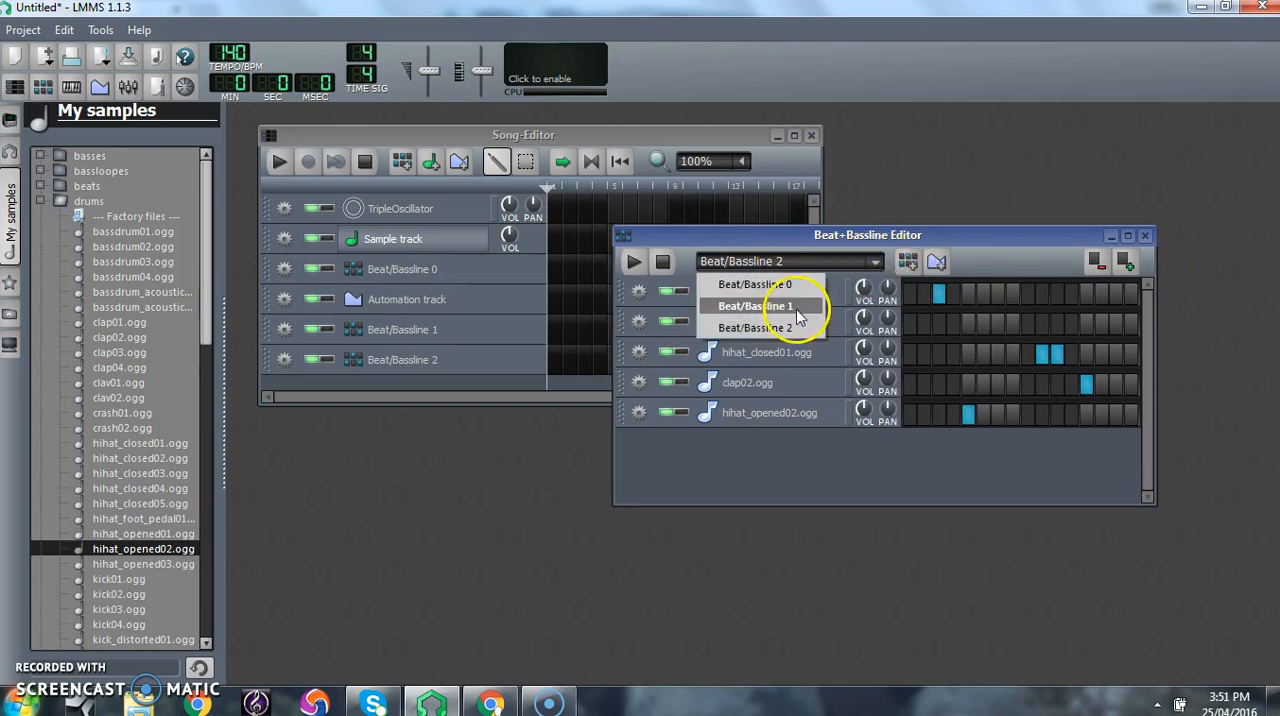
pyautogui.click(986, 263)
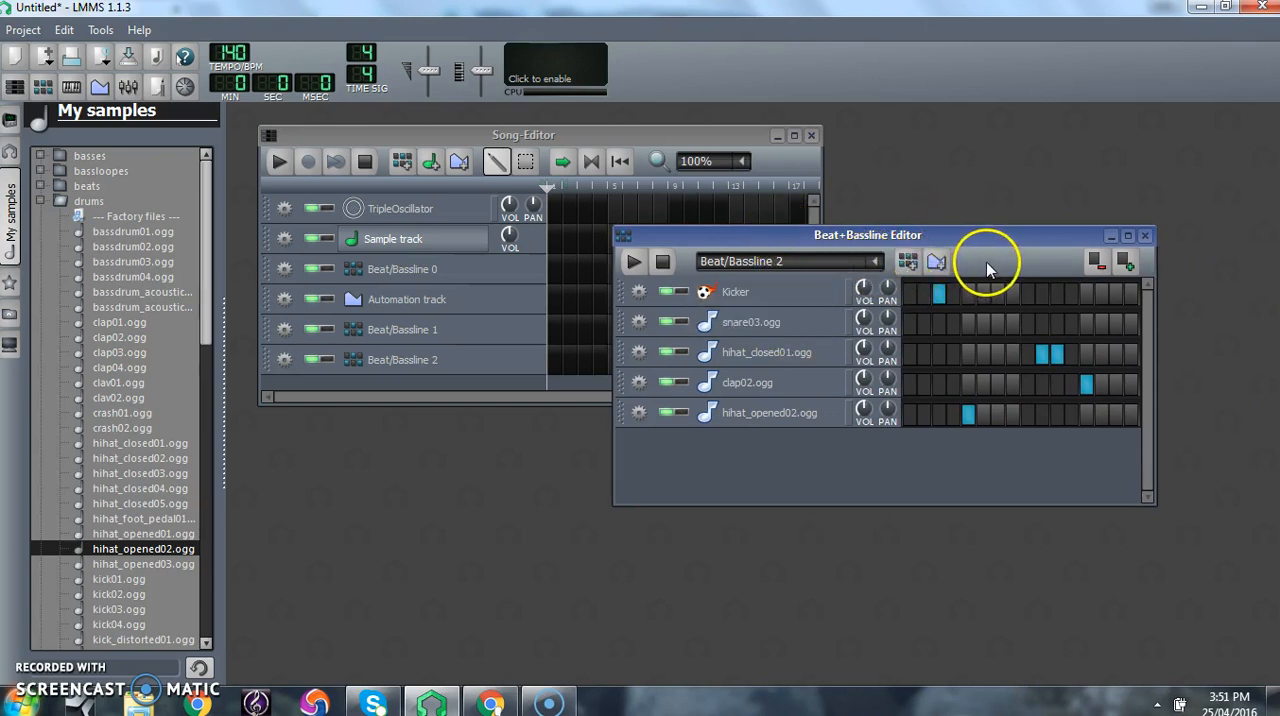
pyautogui.click(909, 262)
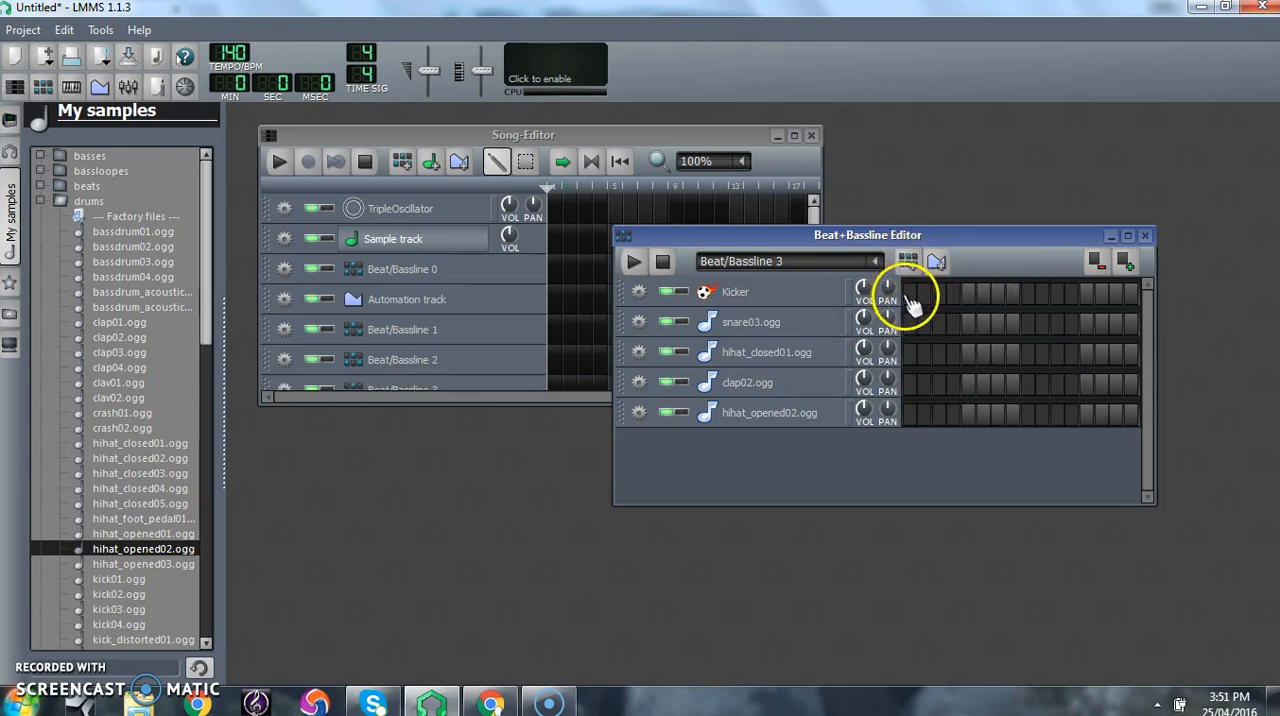
# - In Beat/Bassline 3, place Kicker hits on steps 1, 5, 9 and 13, and test the playback
pyautogui.click(908, 292)
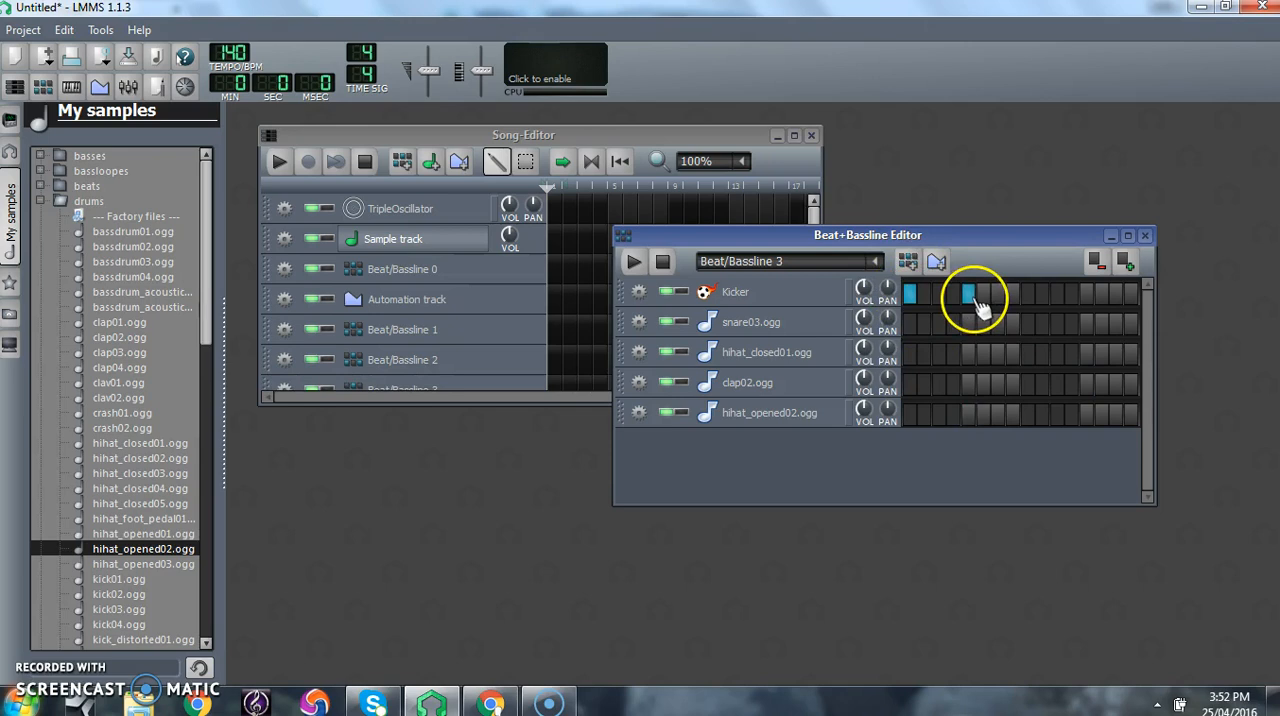
pyautogui.click(1028, 293)
pyautogui.click(1088, 293)
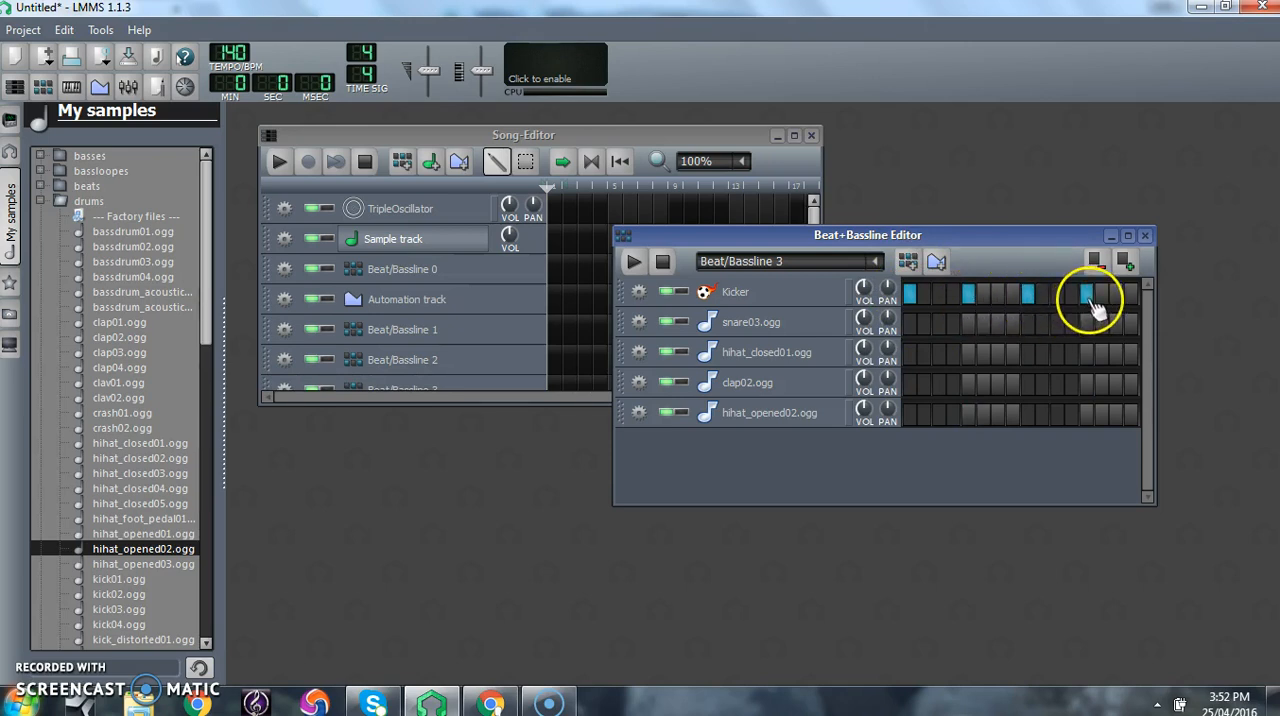
pyautogui.click(662, 263)
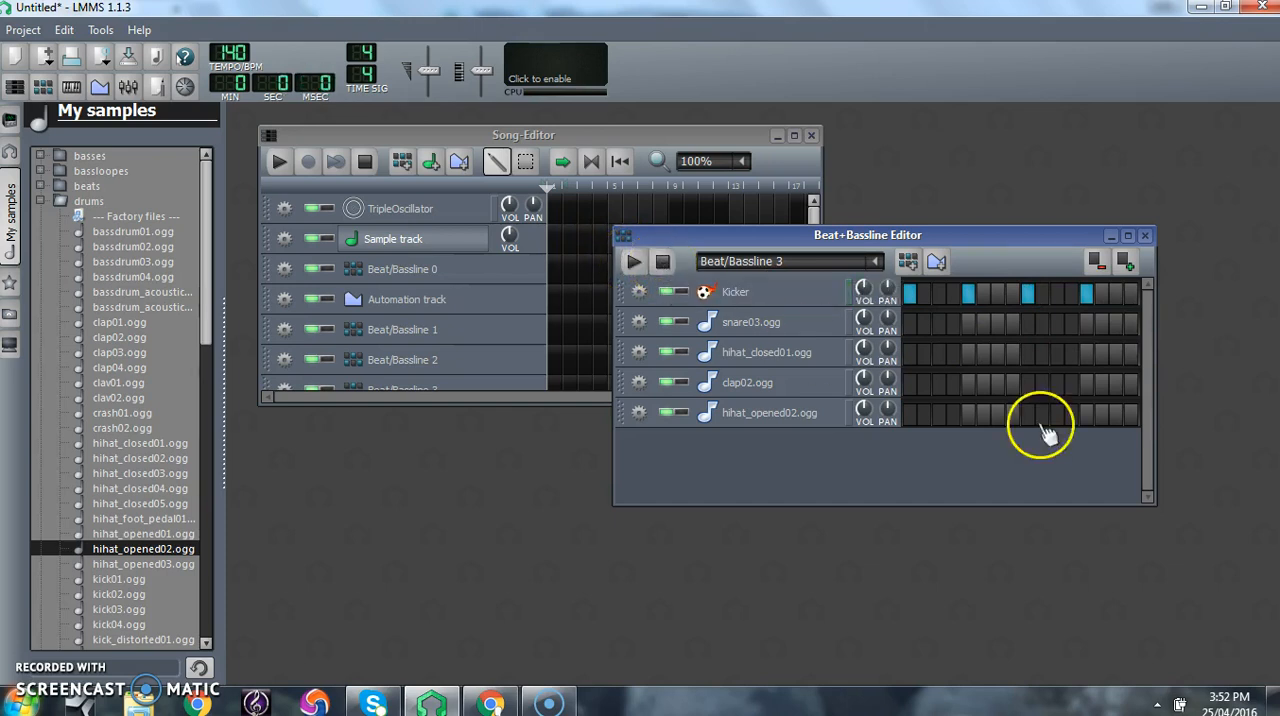
# - Add hihat_closed01 hits on steps 3, 7, 11 and 15 of Beat/Bassline 3 and test the playback
pyautogui.click(938, 353)
pyautogui.click(997, 353)
pyautogui.click(1057, 353)
pyautogui.click(1116, 353)
pyautogui.click(633, 262)
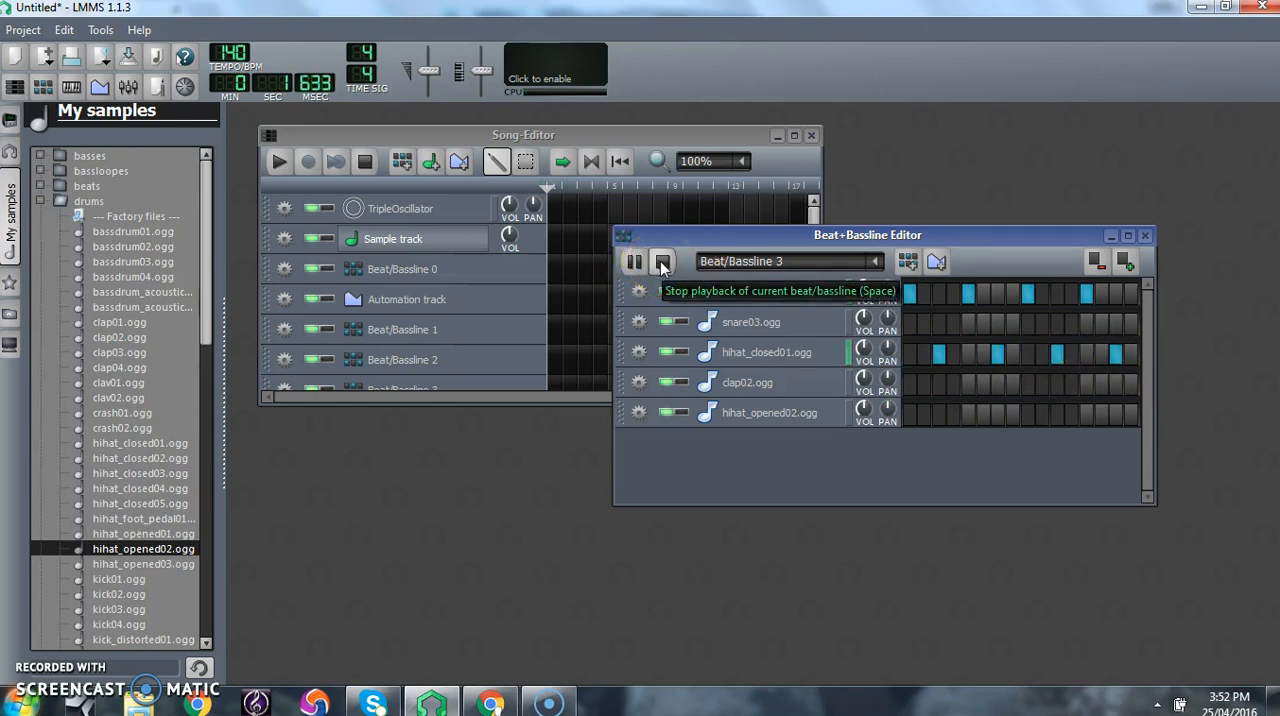
pyautogui.click(660, 261)
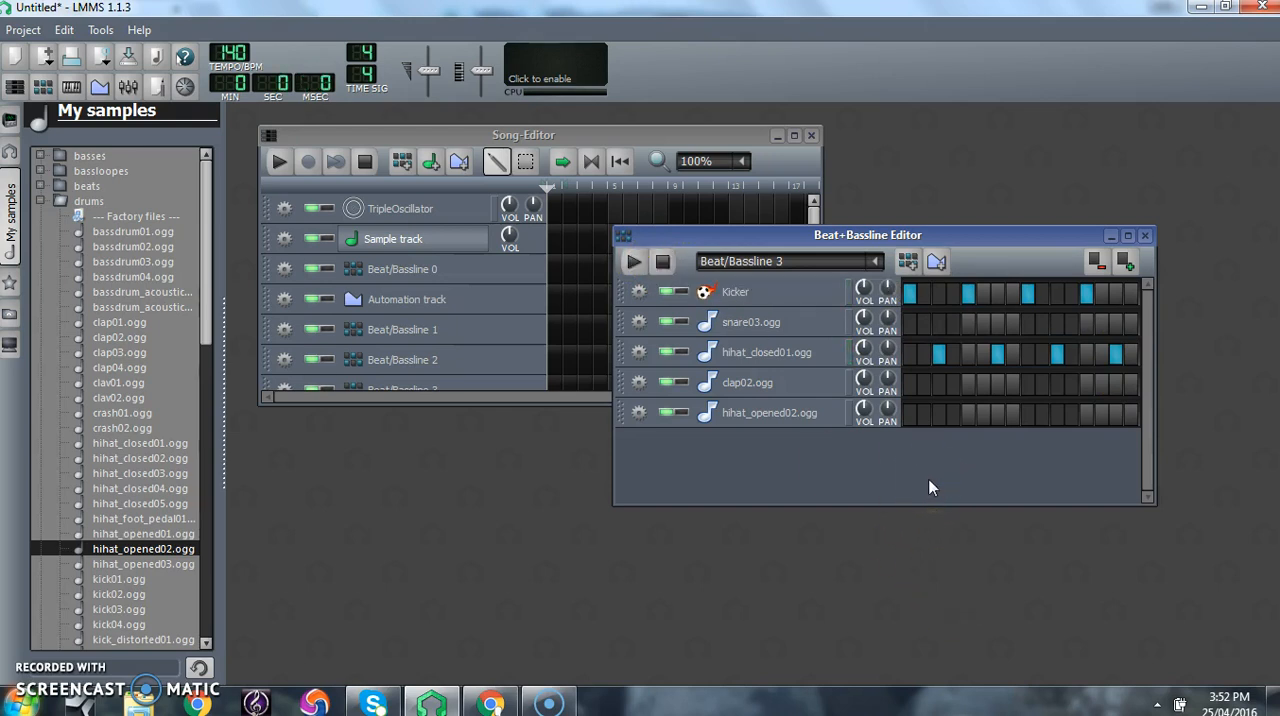
# - Check the list of existing beat/basslines and move the Beat+Bassline Editor and Song-Editor apart so they no longer overlap
pyautogui.click(876, 261)
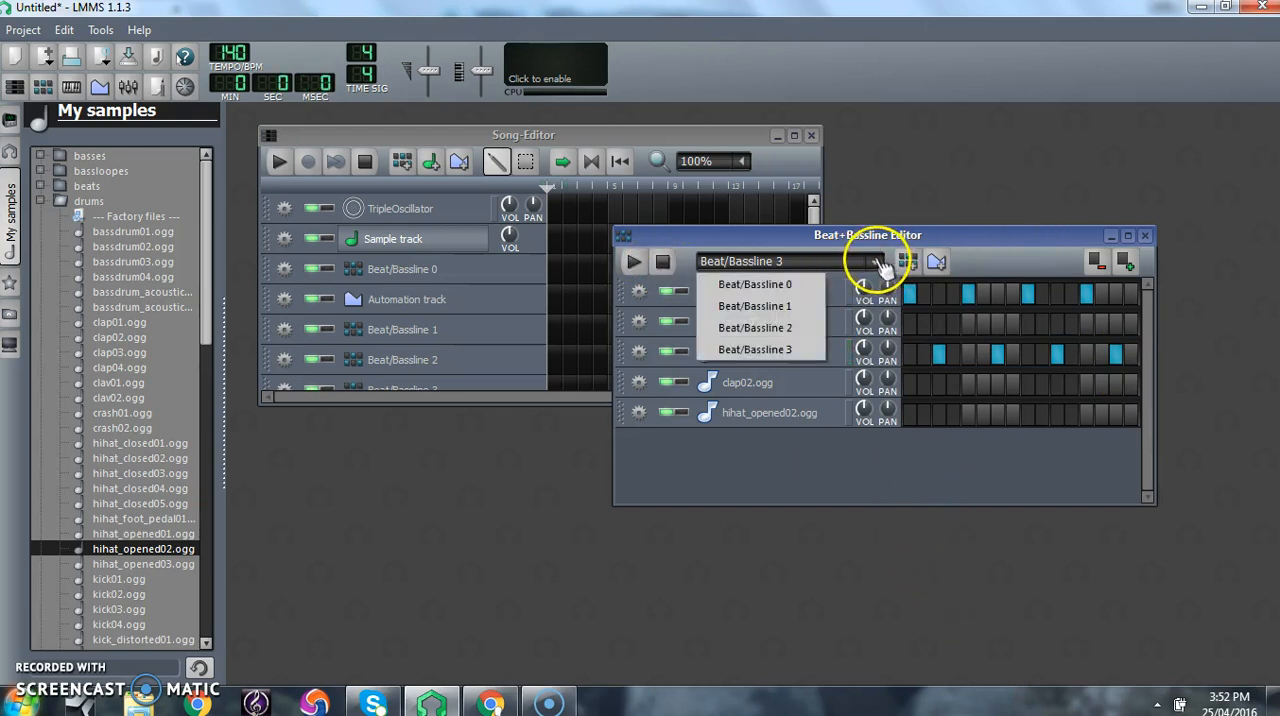
pyautogui.click(1007, 241)
pyautogui.moveTo(994, 238); pyautogui.dragTo(1050, 428)
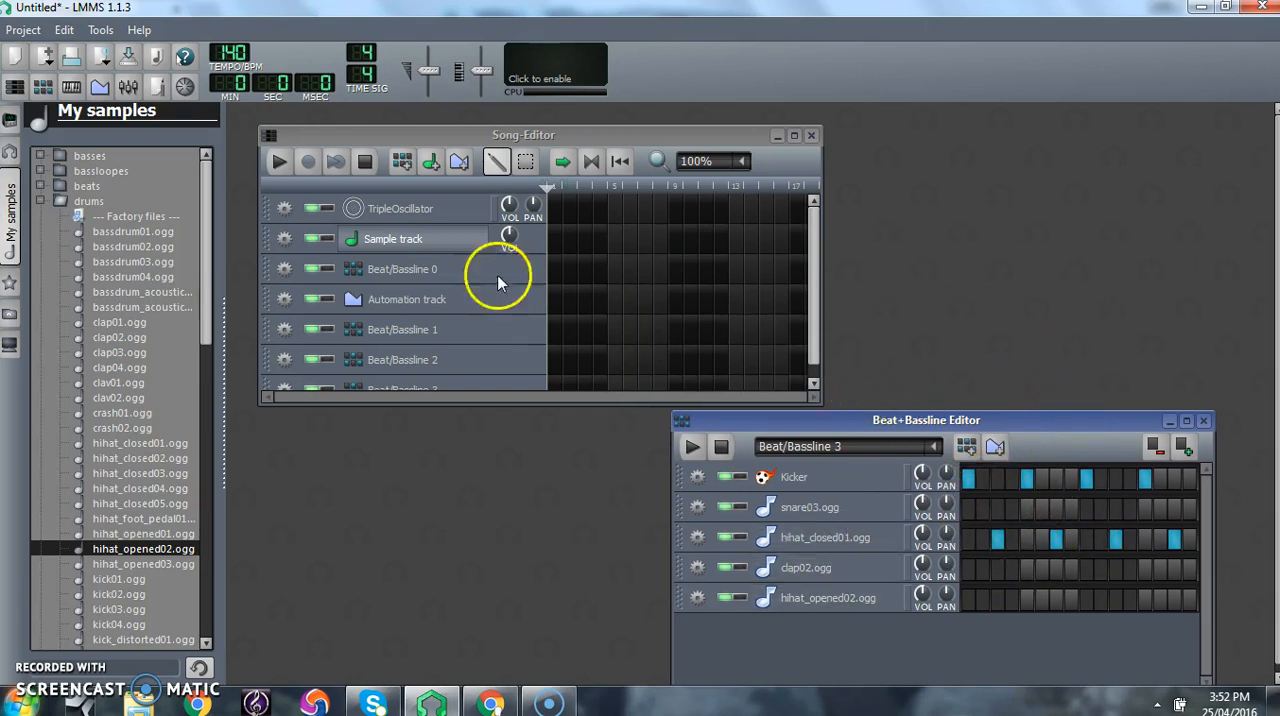
pyautogui.moveTo(666, 134); pyautogui.dragTo(631, 126)
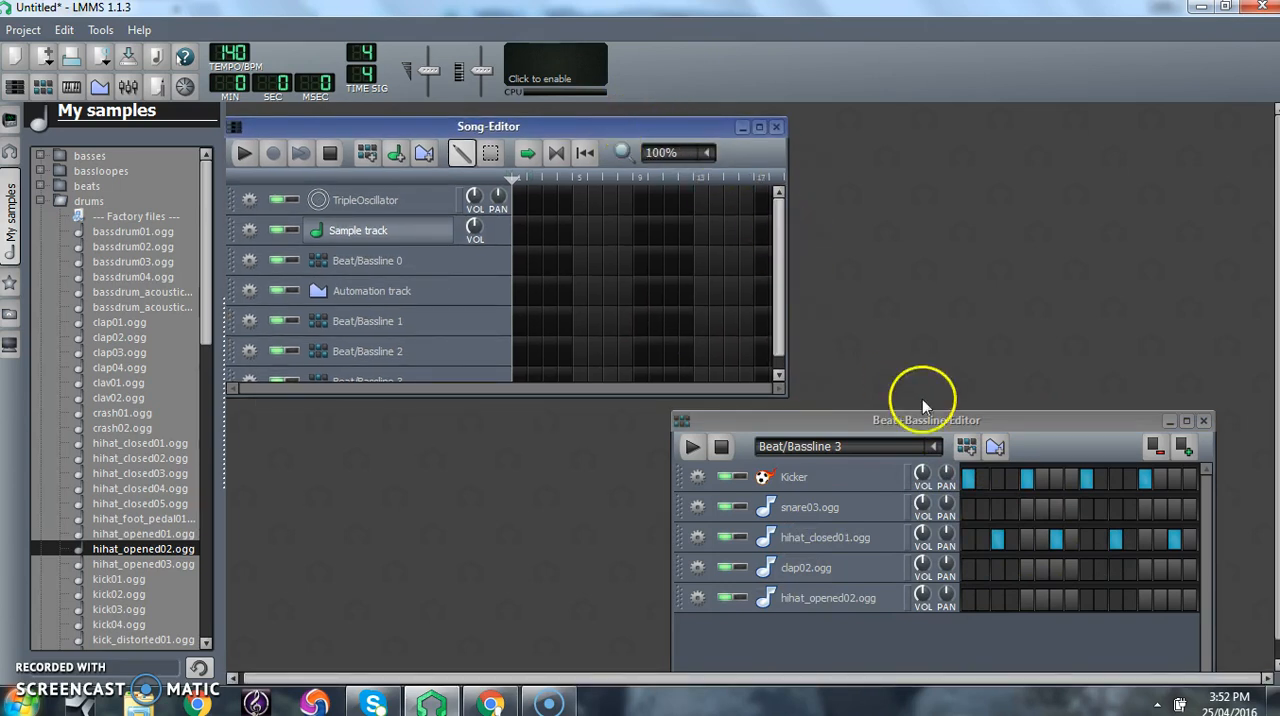
pyautogui.moveTo(783, 266); pyautogui.dragTo(783, 212)
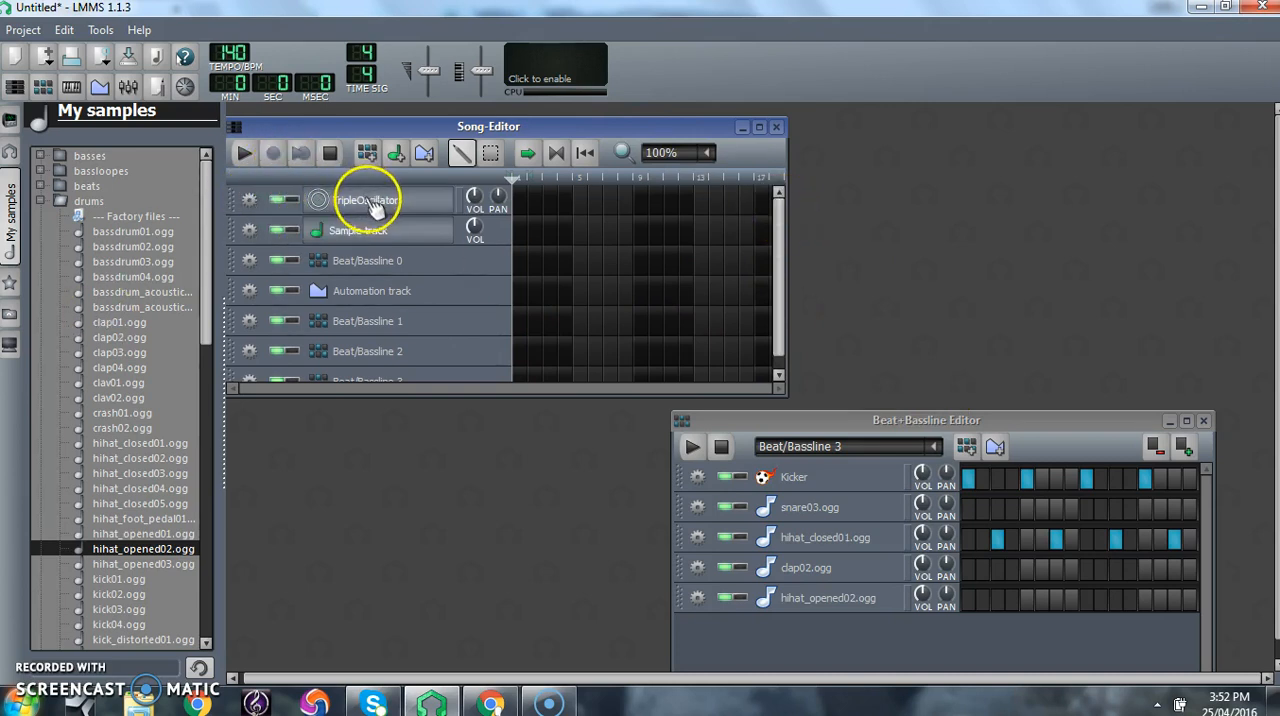
# - Remove the TripleOscillator, Automation track and Sample track from the Song-Editor
pyautogui.click(249, 201)
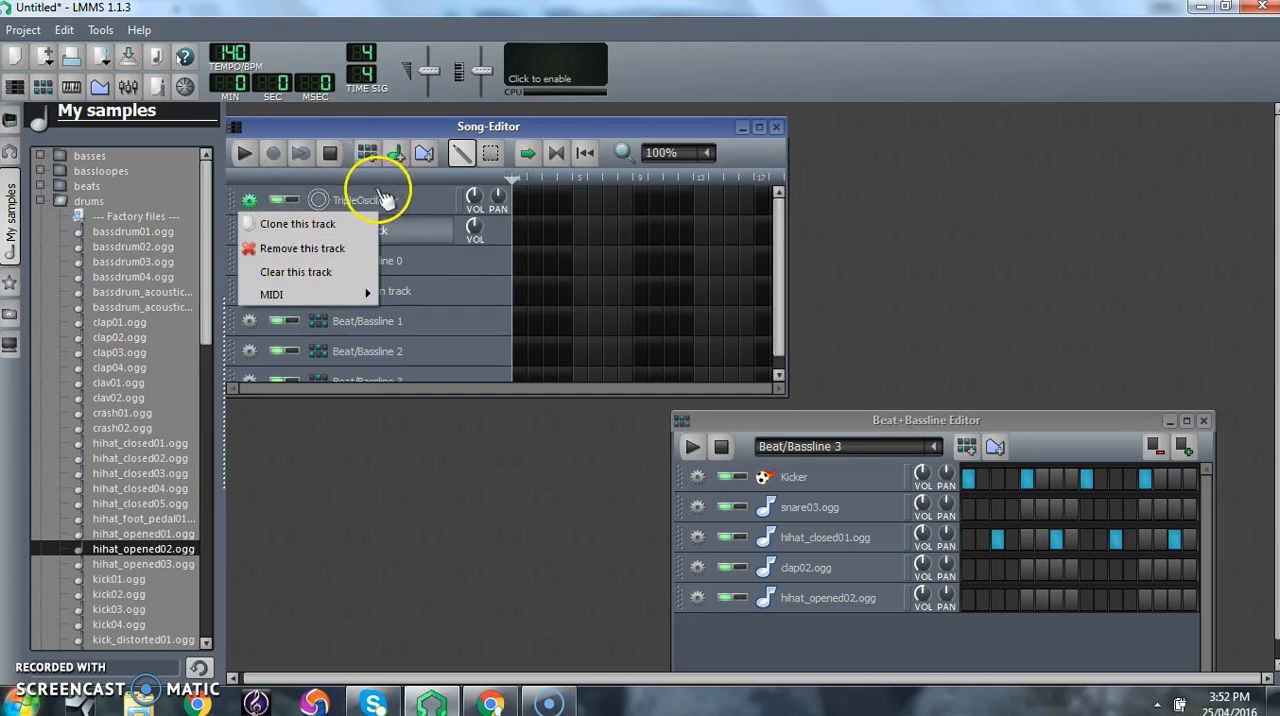
pyautogui.click(284, 249)
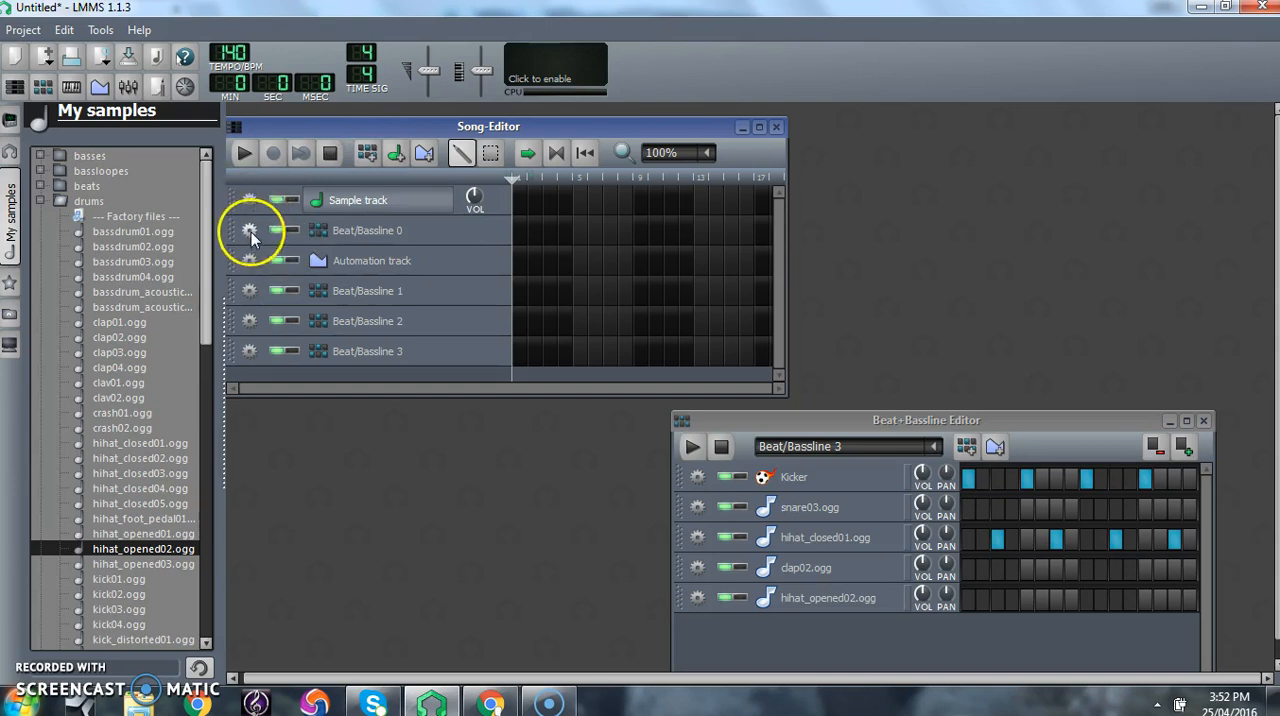
pyautogui.click(250, 261)
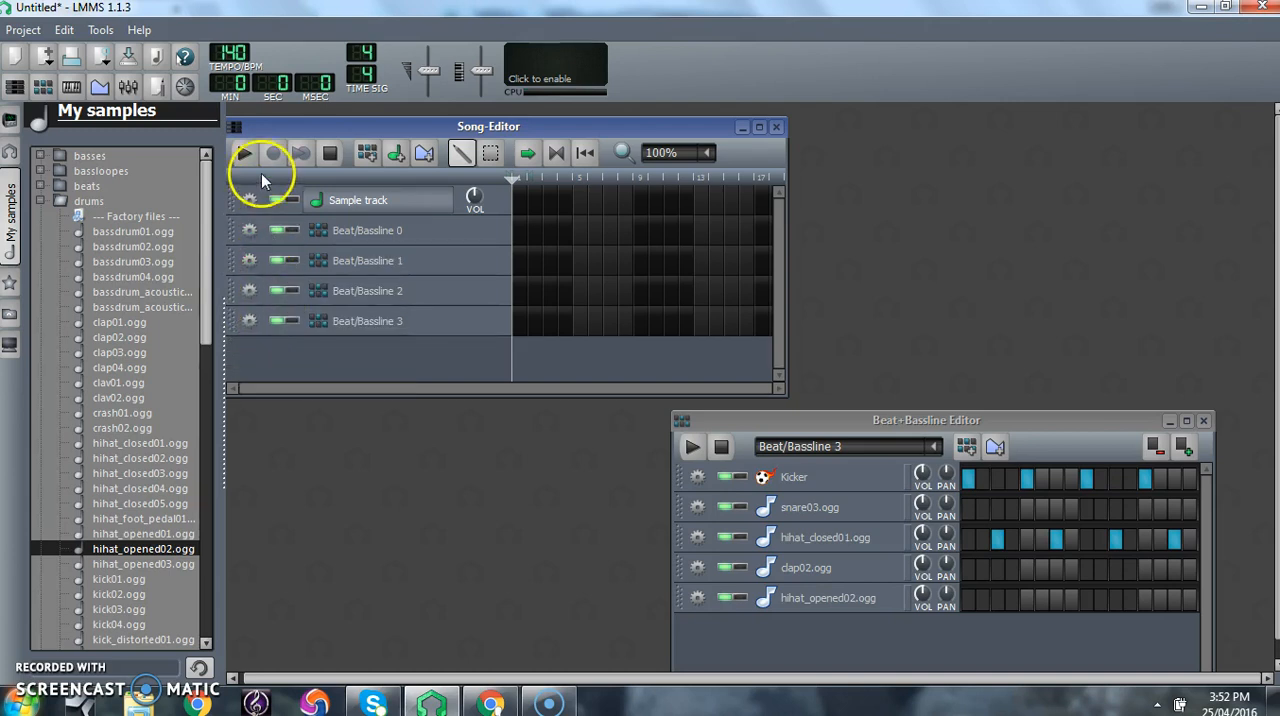
pyautogui.click(249, 200)
pyautogui.click(278, 246)
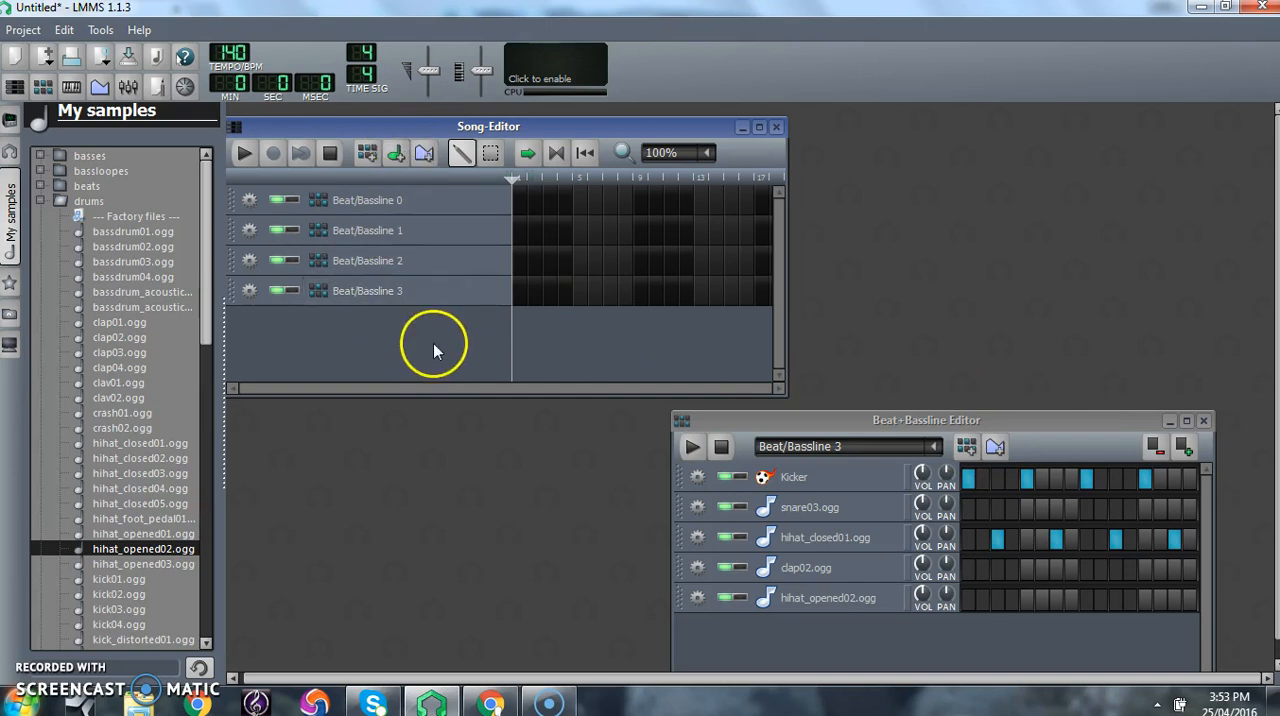
# - Place a Beat/Bassline 0 block on bar 1 of the song, shift the Song-Editor slightly right, and test the playback
pyautogui.click(519, 201)
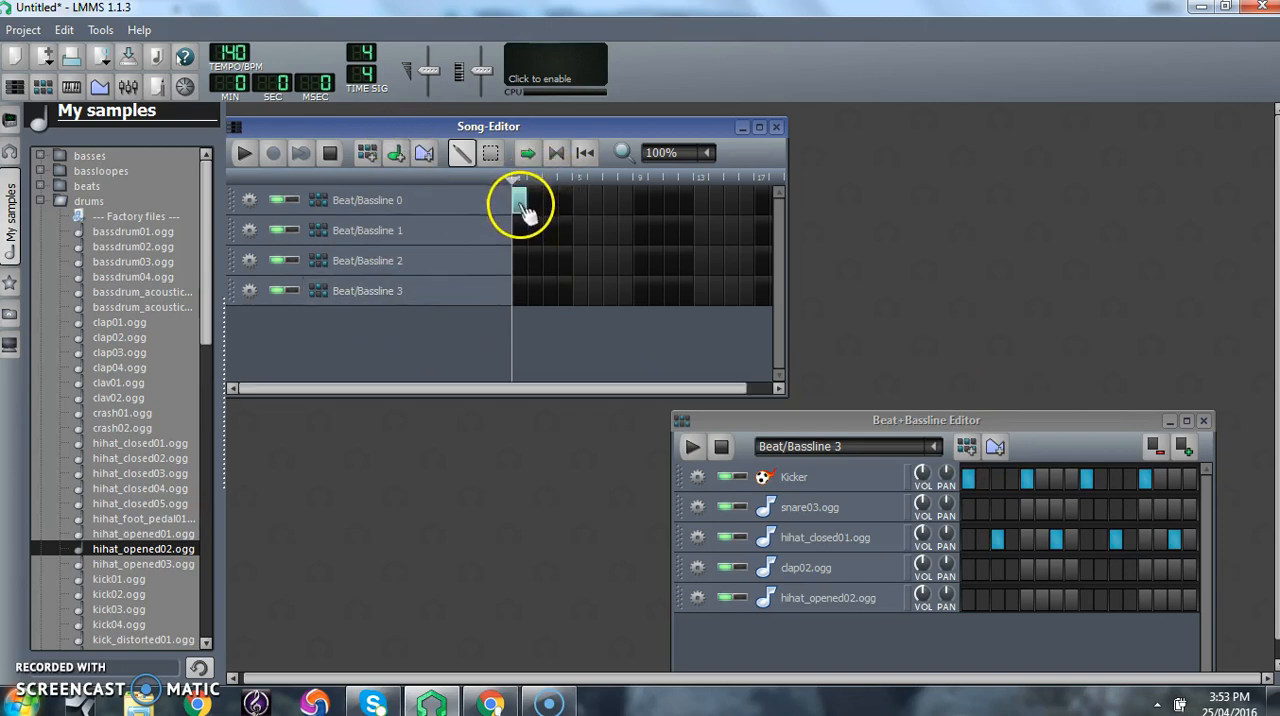
pyautogui.moveTo(674, 133); pyautogui.dragTo(740, 132)
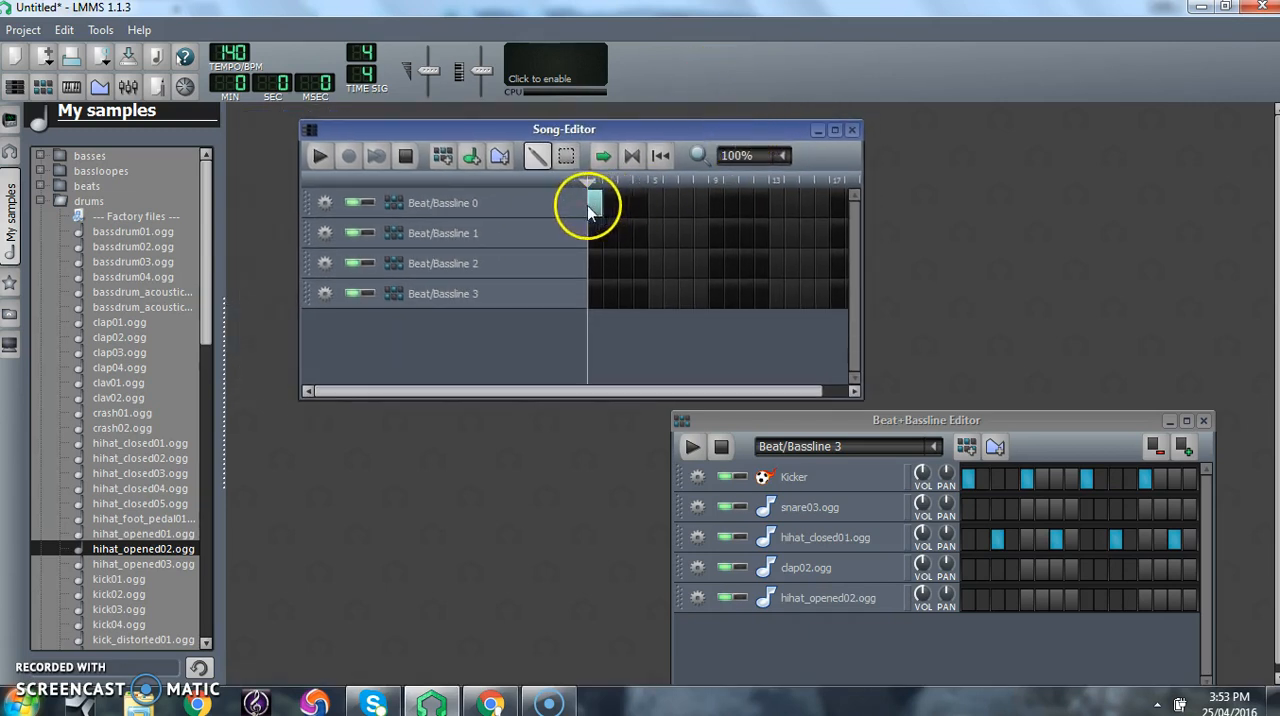
pyautogui.click(320, 157)
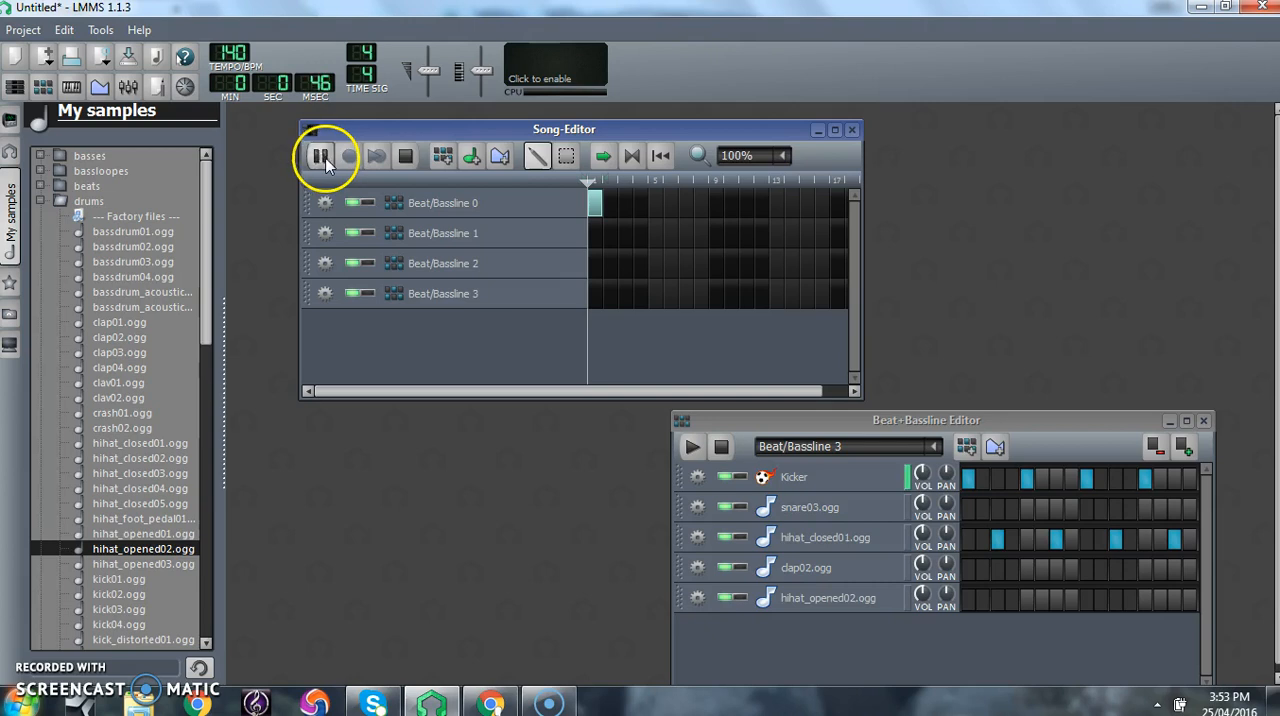
pyautogui.click(404, 156)
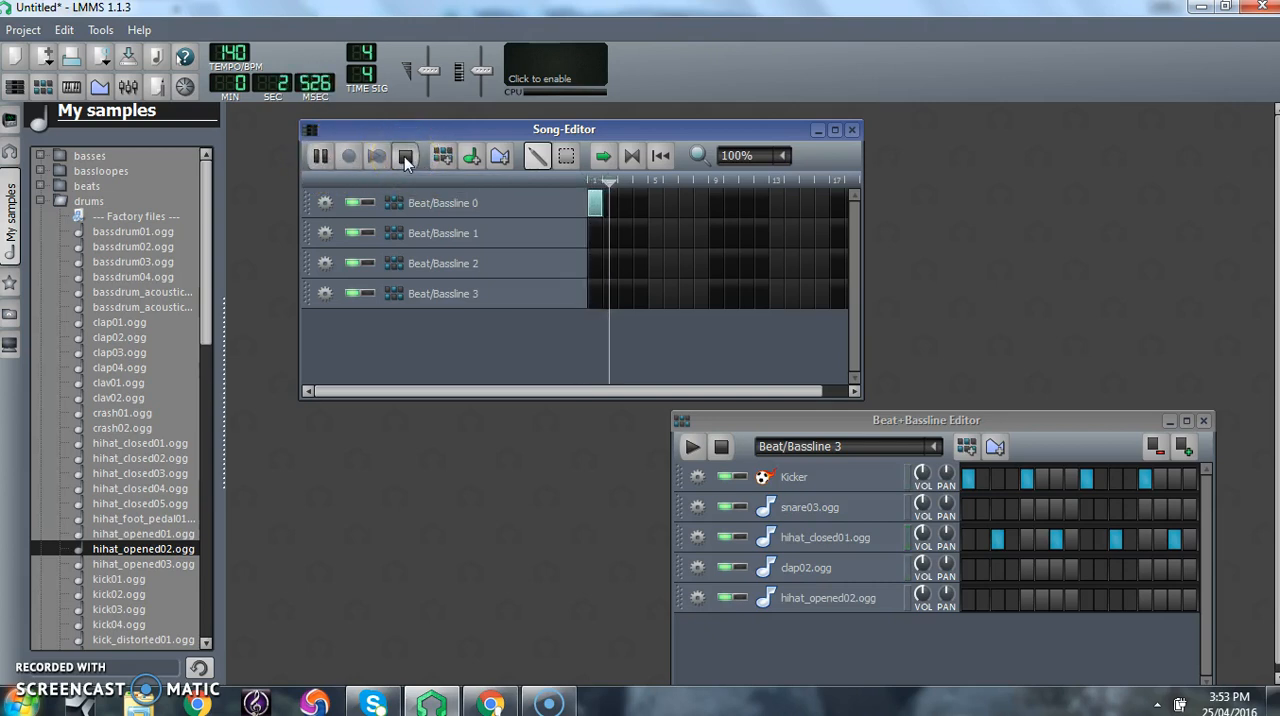
# - Add Beat/Bassline 0 blocks on bars 2 to 4 and play the song to check them
pyautogui.click(597, 207)
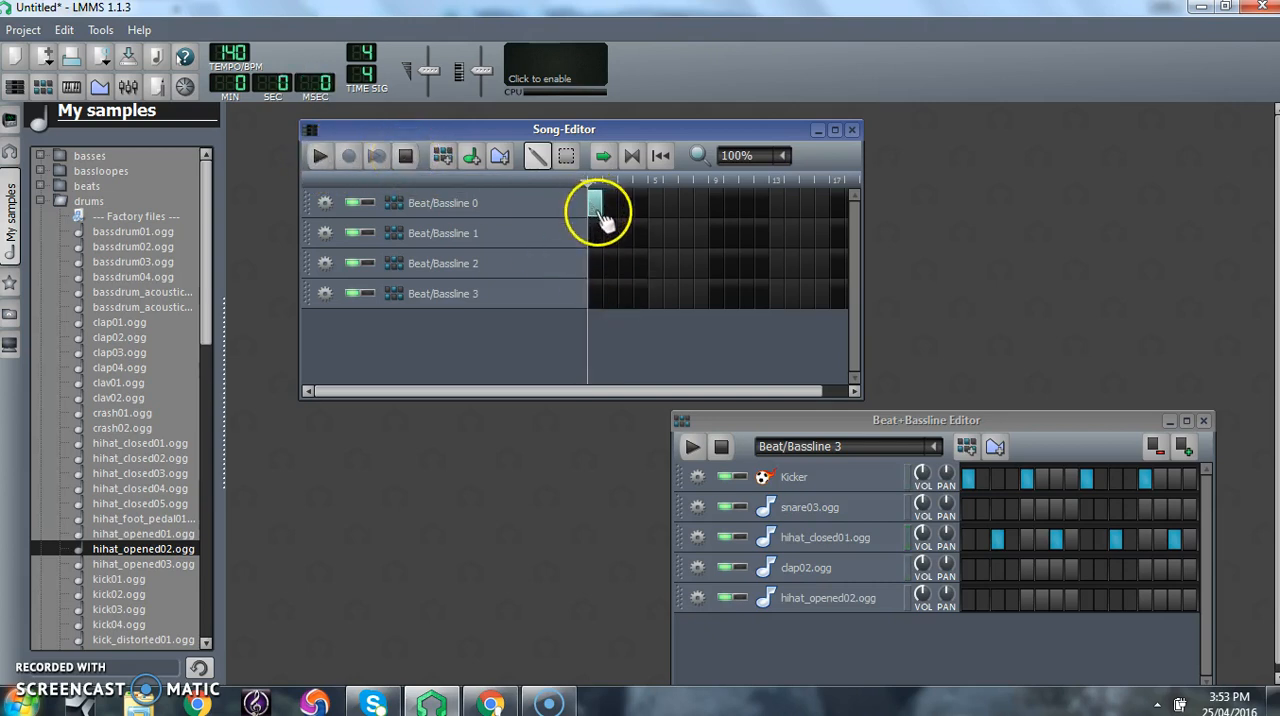
pyautogui.moveTo(607, 212); pyautogui.dragTo(646, 212)
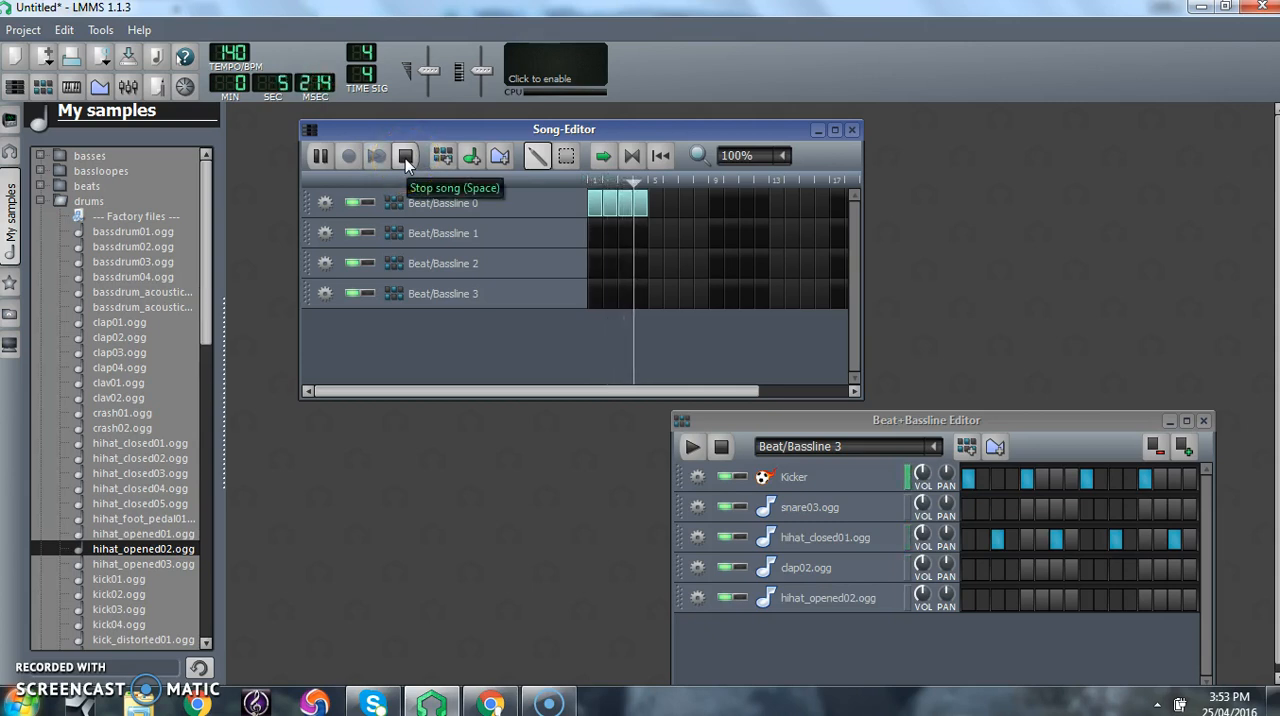
pyautogui.click(405, 158)
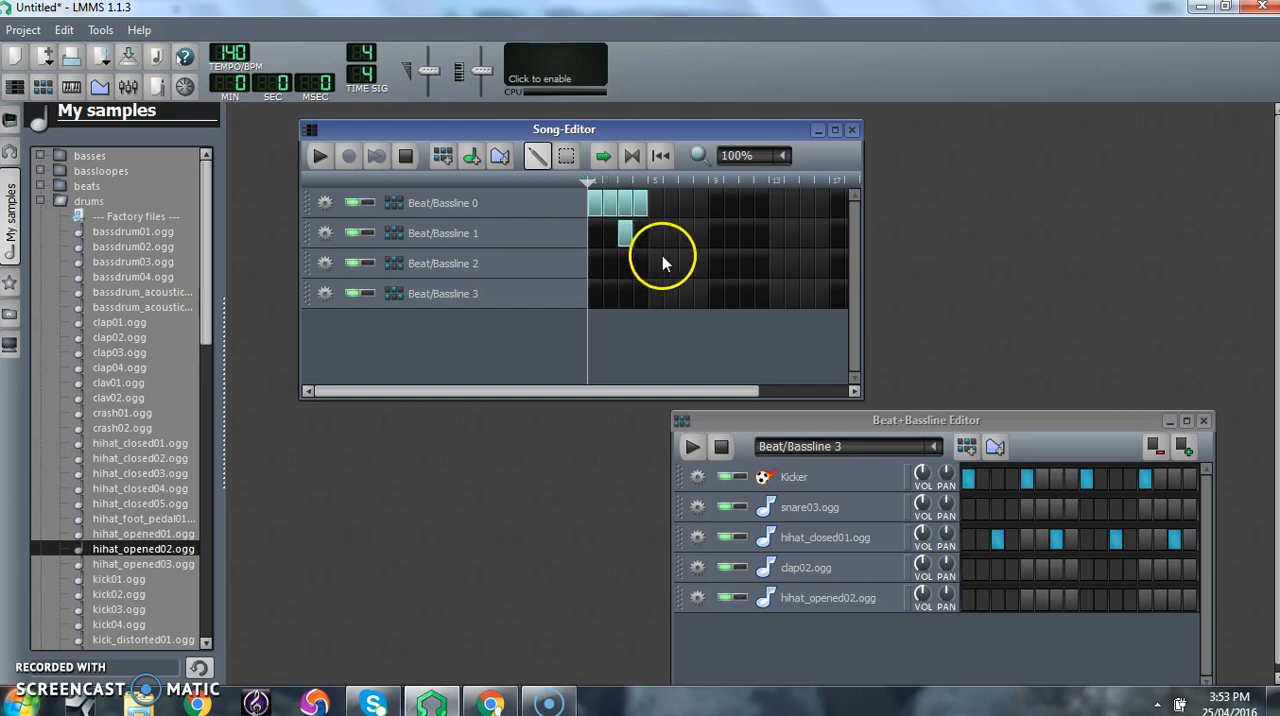
# - Add Beat/Bassline 0 blocks on bars 5, 6, 8 and 9, Beat/Bassline 1 on bars 3 and 7, and Beat/Bassline 2 on bar 7
pyautogui.moveTo(651, 207); pyautogui.dragTo(677, 216)
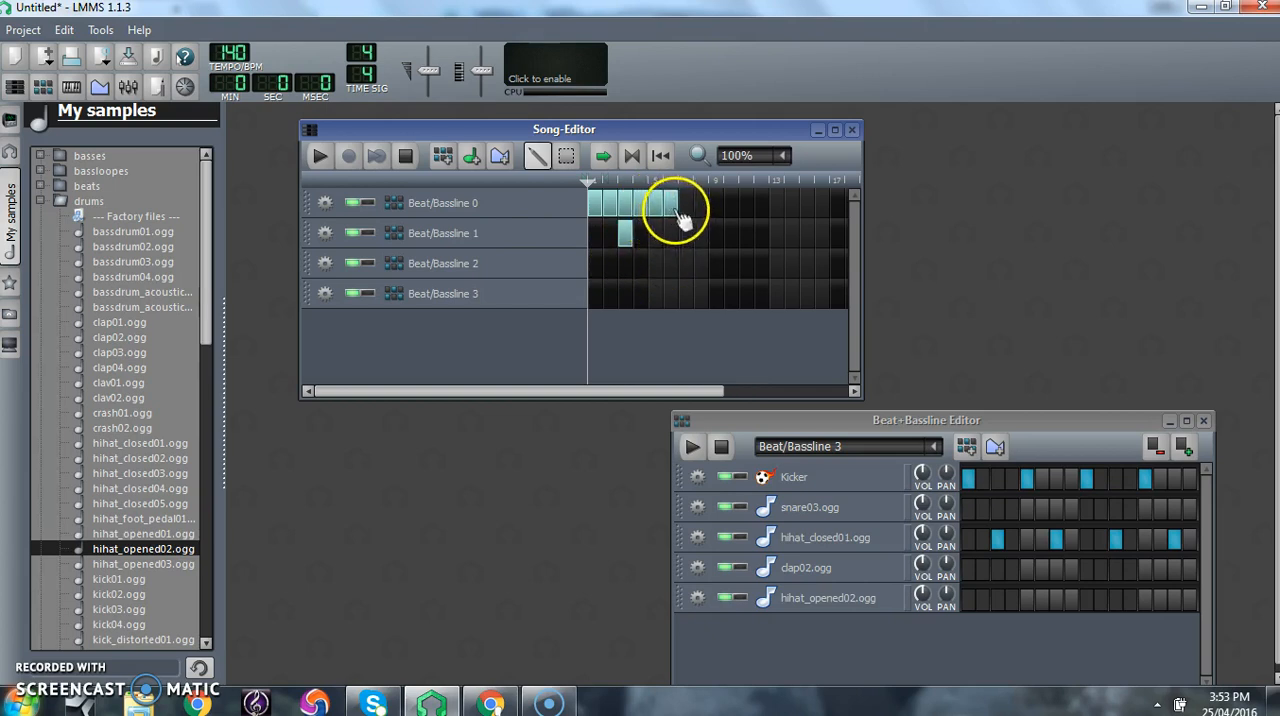
pyautogui.click(682, 267)
pyautogui.click(684, 236)
pyautogui.click(697, 200)
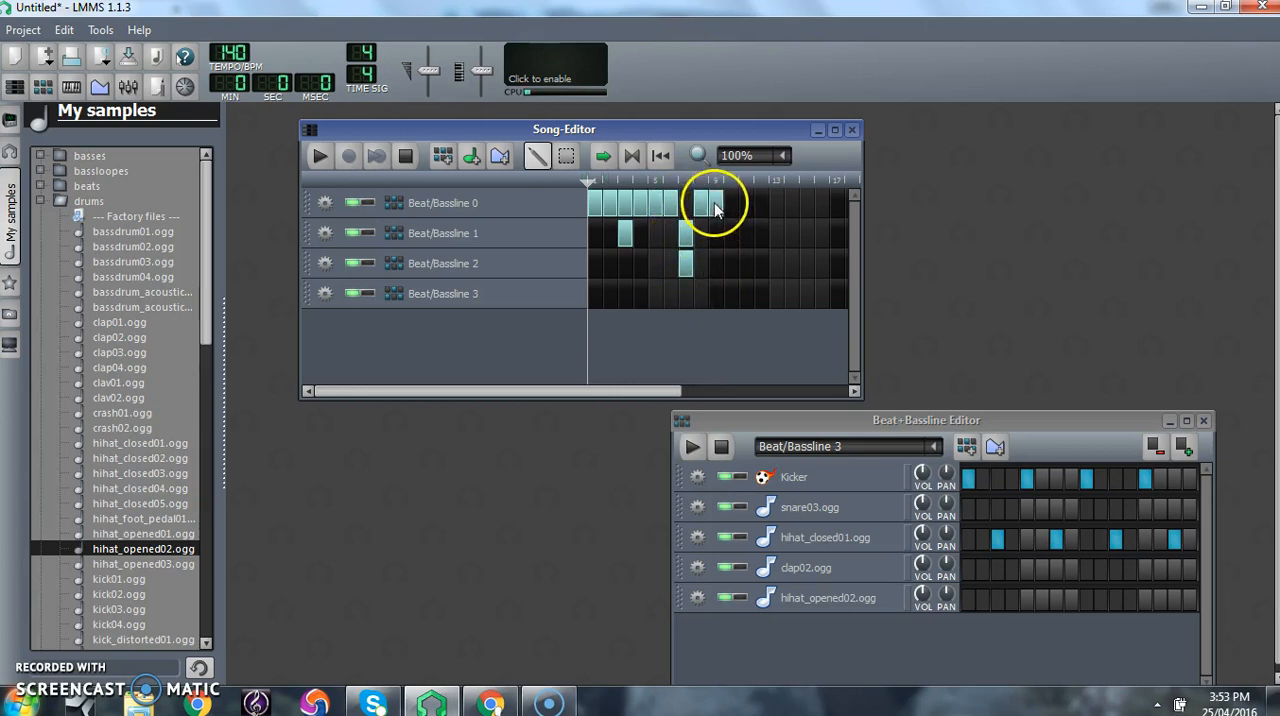
# - Add Beat/Bassline 3 blocks on bars 9 to 12 and a Beat/Bassline 2 block on bar 11, and play the song
pyautogui.click(716, 293)
pyautogui.moveTo(737, 293); pyautogui.dragTo(766, 294)
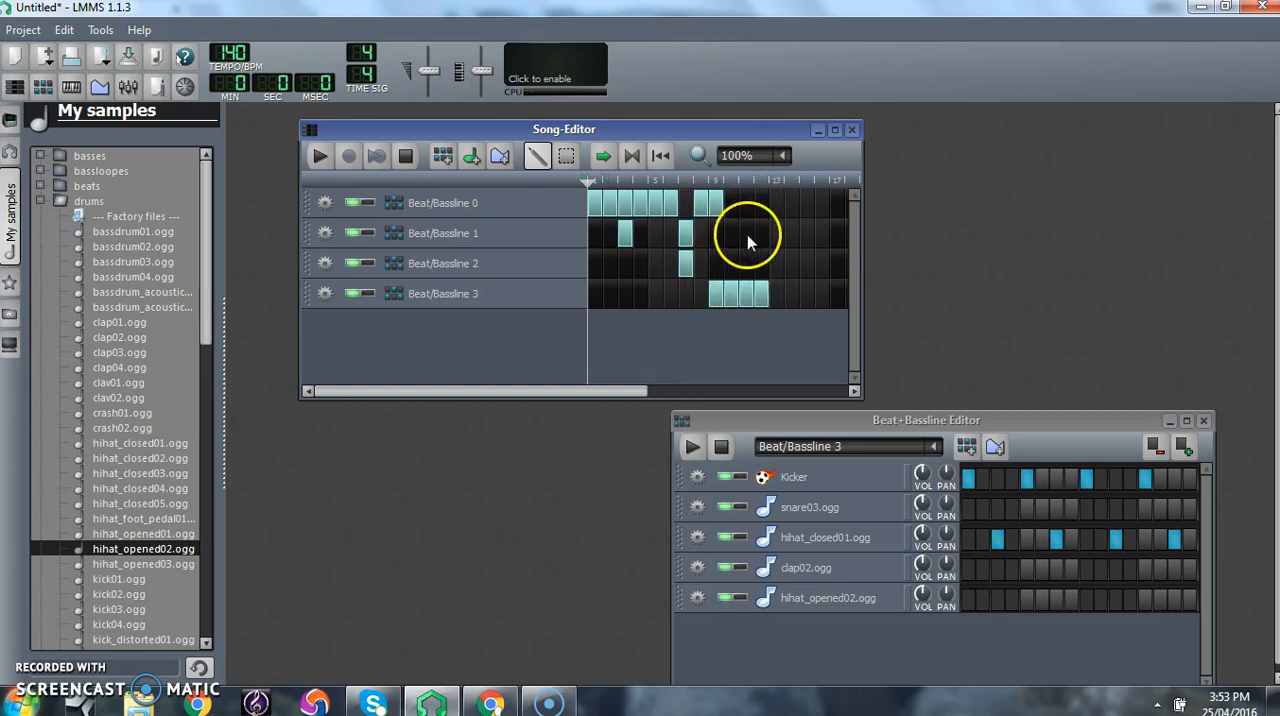
pyautogui.click(746, 263)
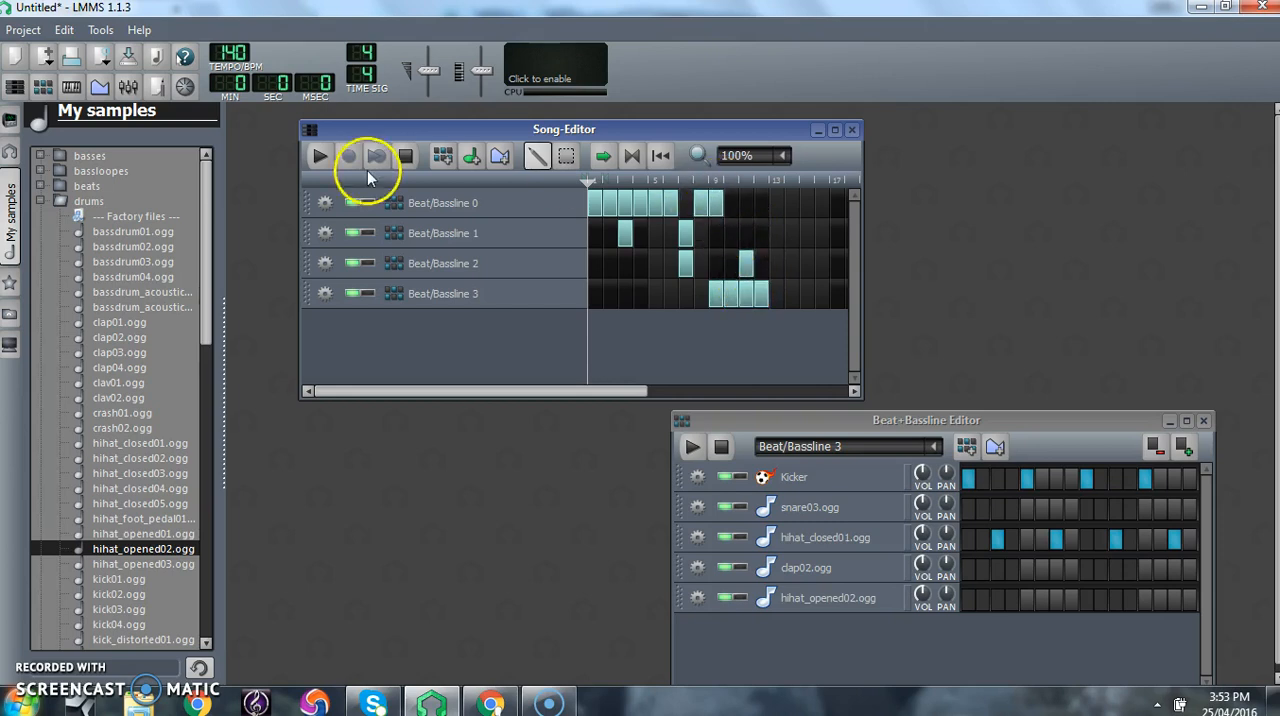
pyautogui.click(321, 155)
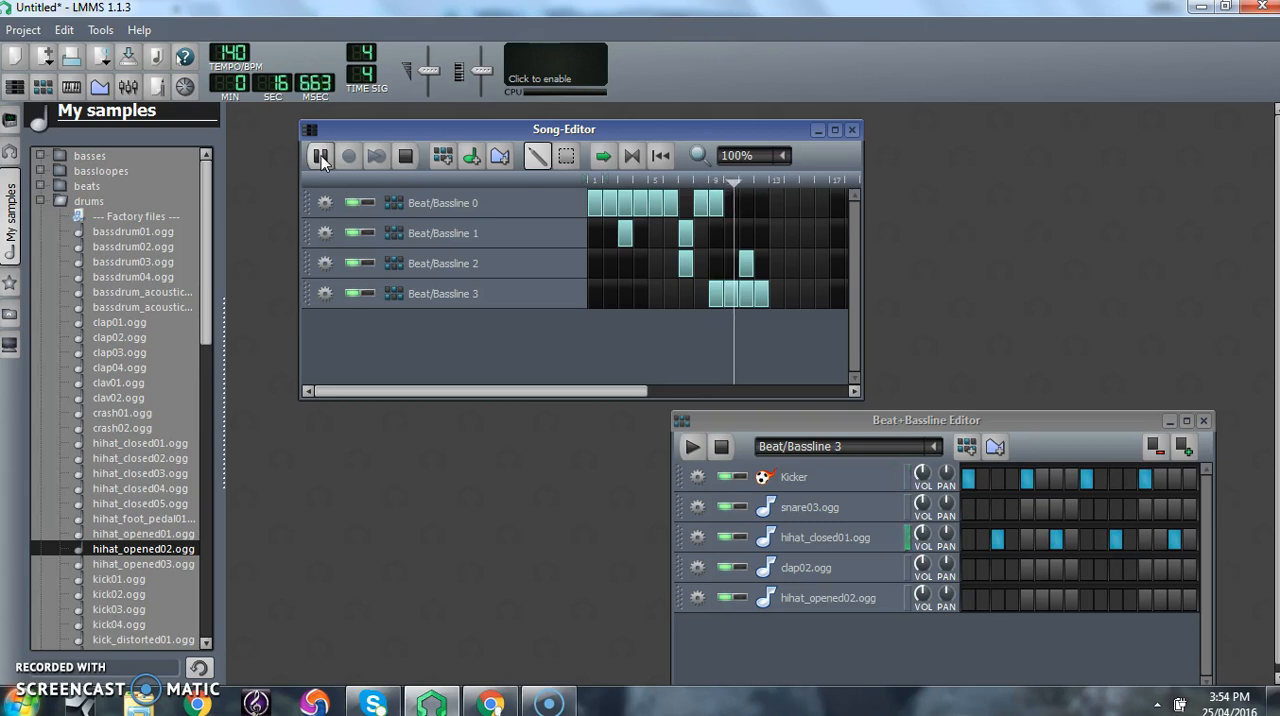
pyautogui.click(321, 155)
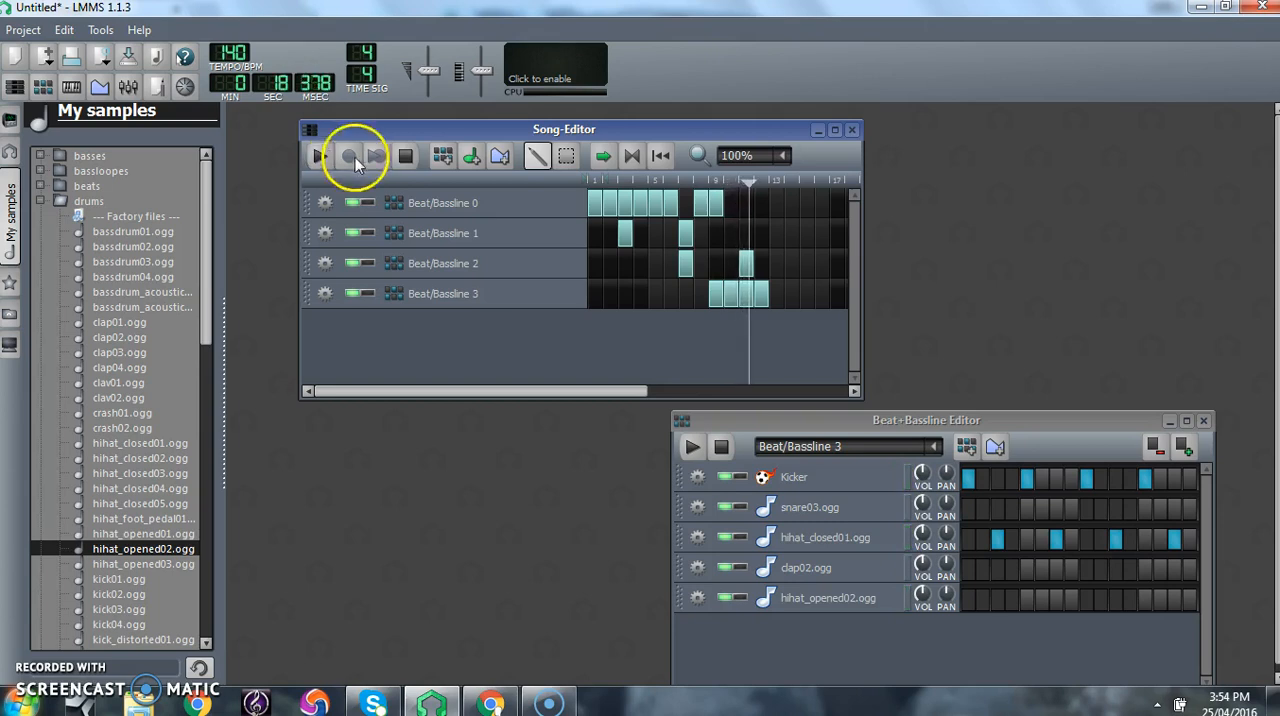
pyautogui.click(405, 157)
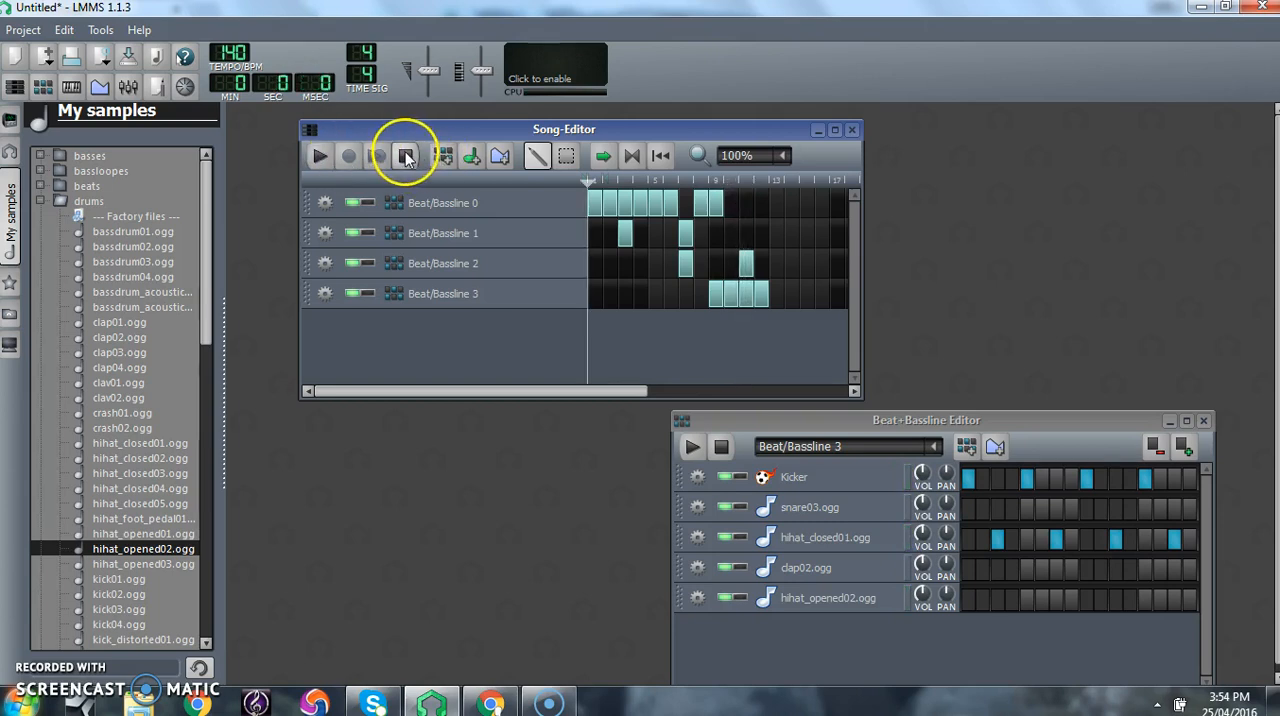
# - Add Beat/Bassline 0 blocks on bars 10 to 12 and play the song from about bar 9
pyautogui.click(748, 206)
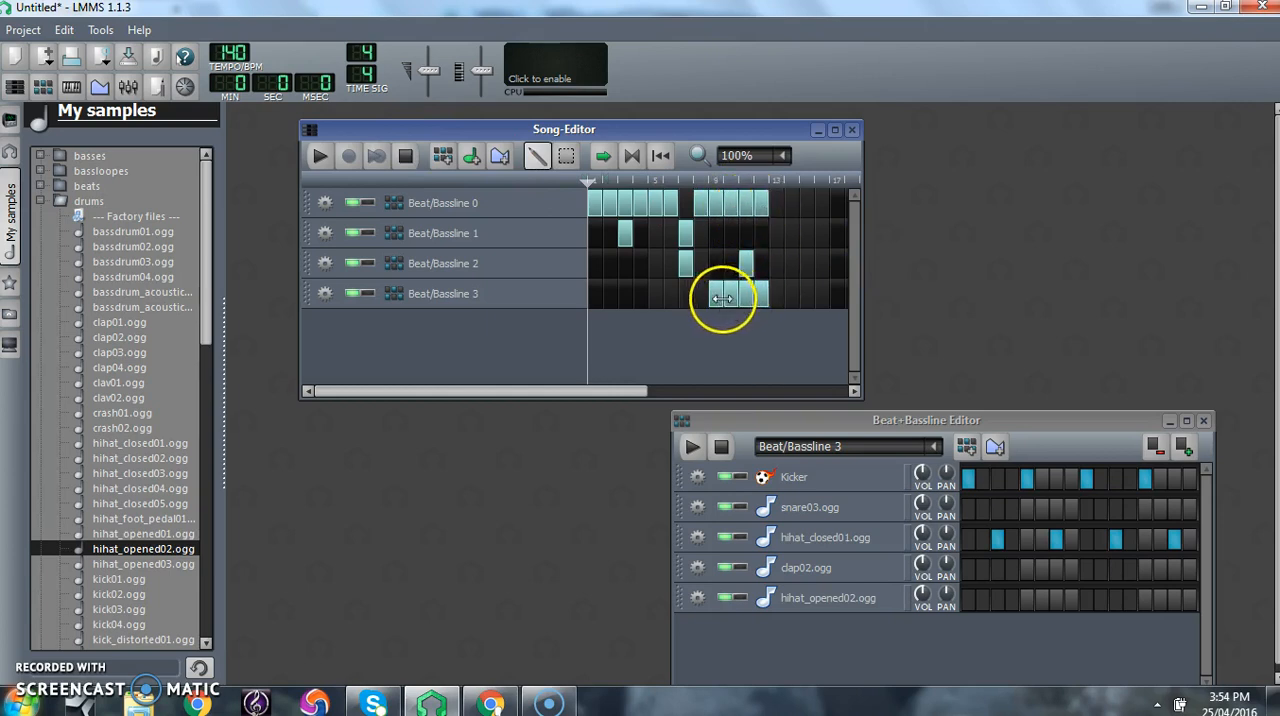
pyautogui.click(716, 182)
pyautogui.click(707, 184)
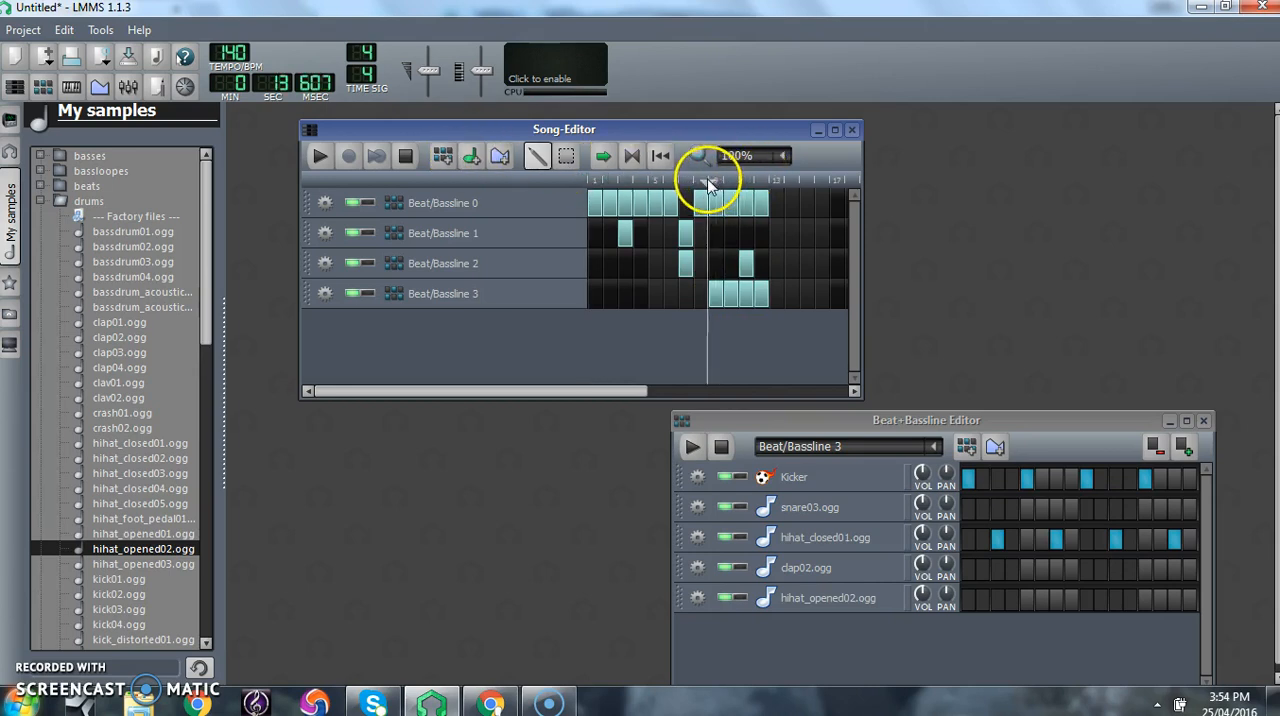
pyautogui.click(319, 155)
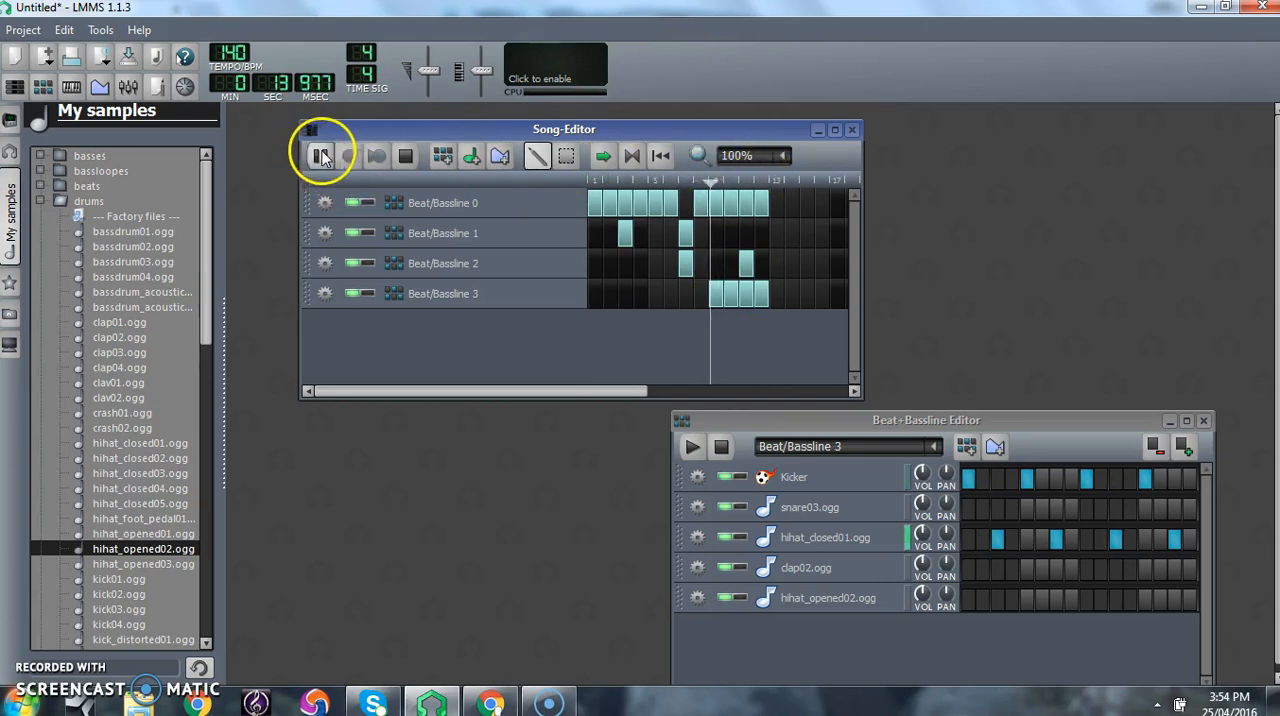
pyautogui.click(408, 158)
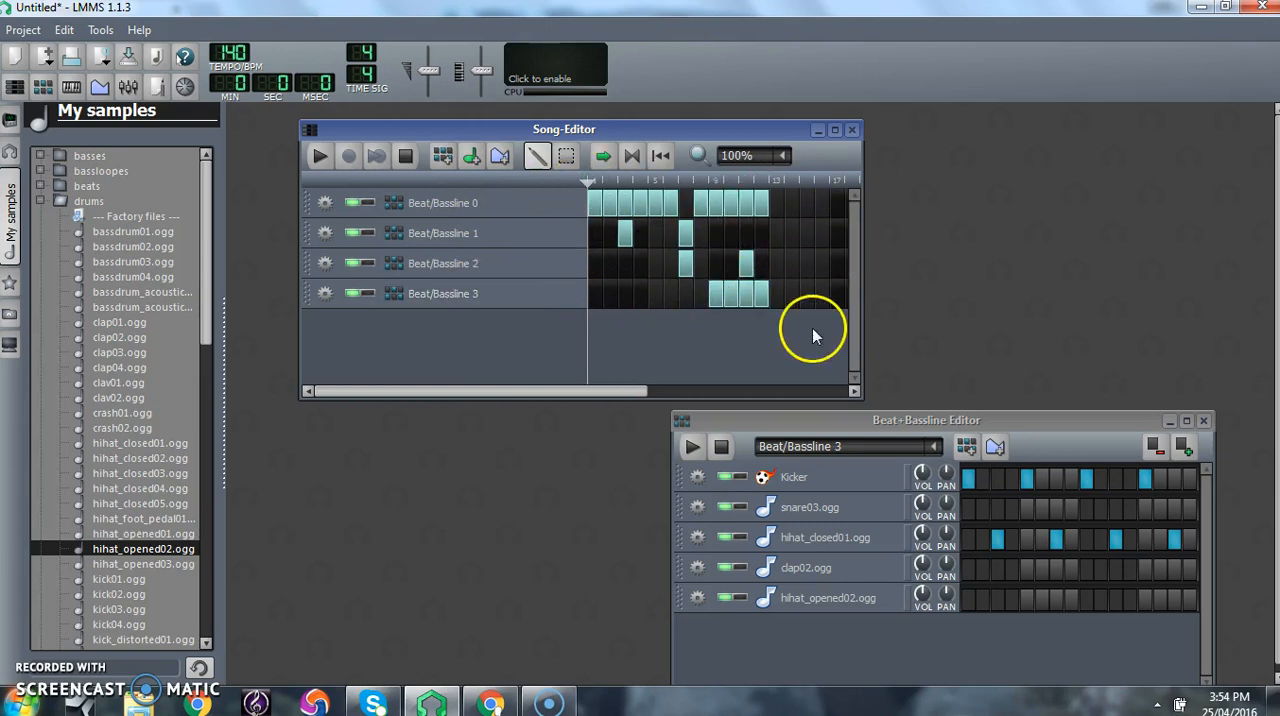
# - Shift both editor windows slightly left, collapse the drums sample folder, and expand the stringsnpads folder
pyautogui.moveTo(747, 129); pyautogui.dragTo(707, 127)
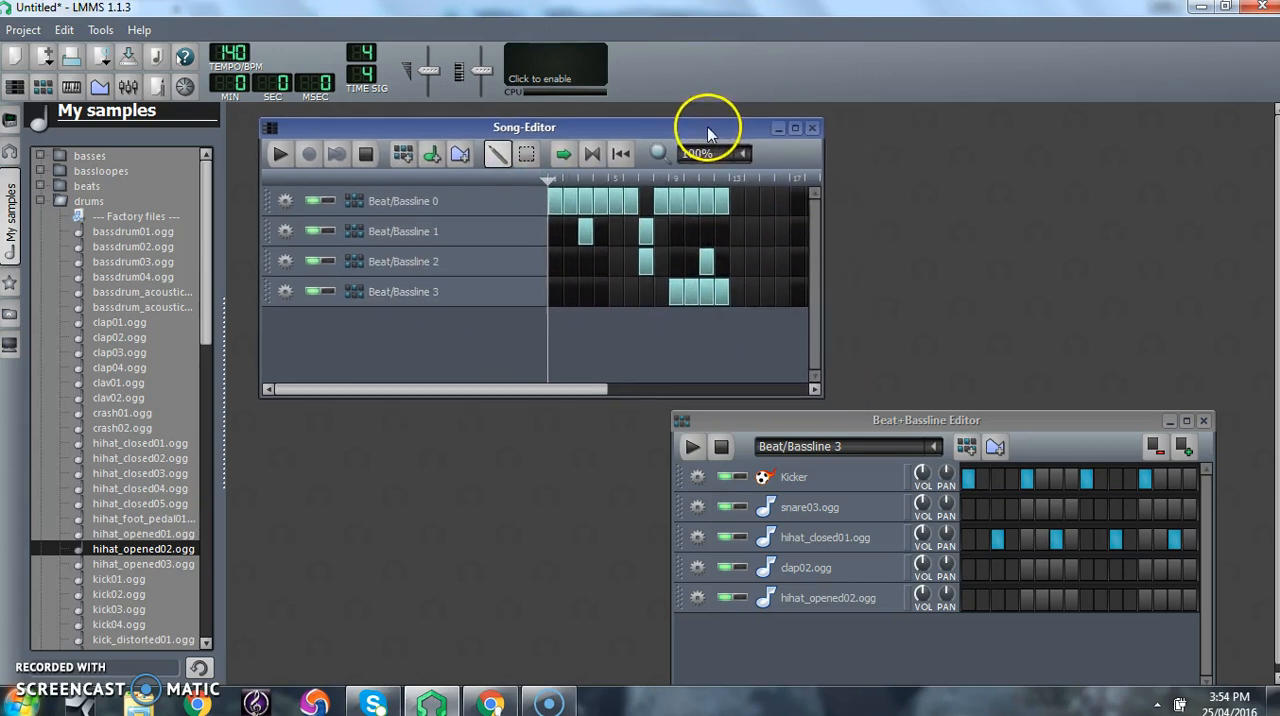
pyautogui.moveTo(1061, 425); pyautogui.dragTo(991, 426)
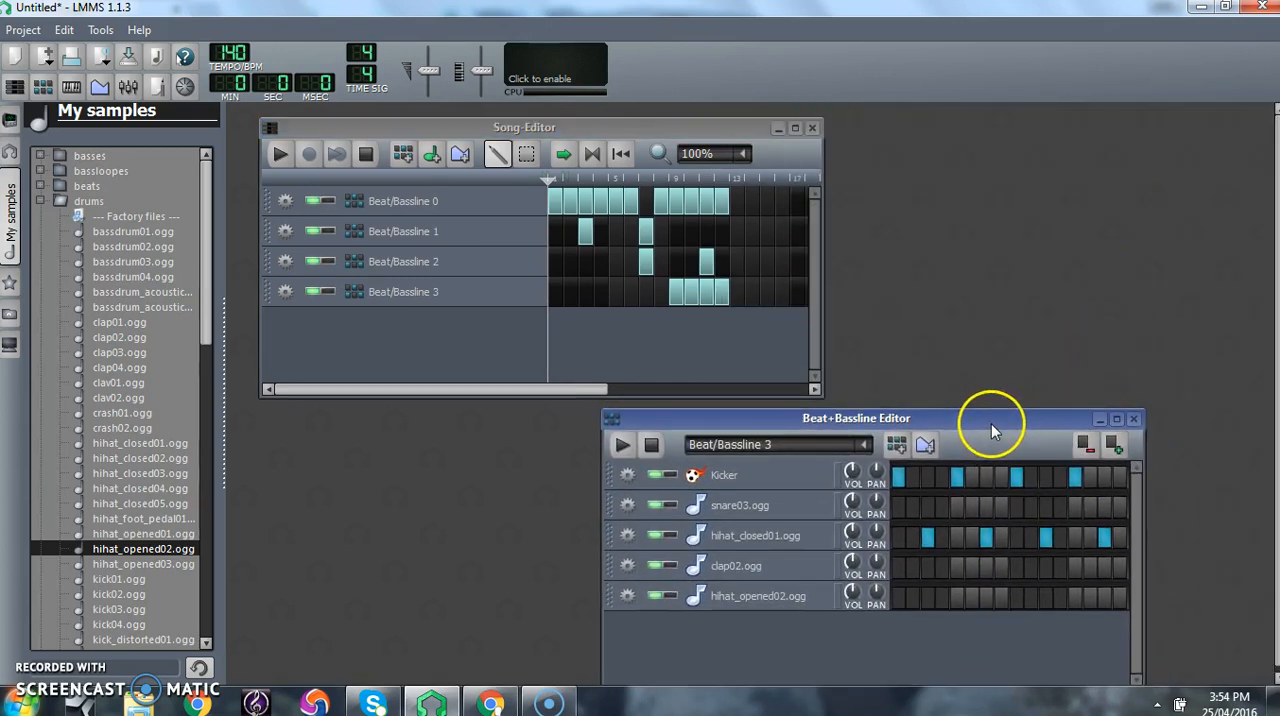
pyautogui.click(41, 199)
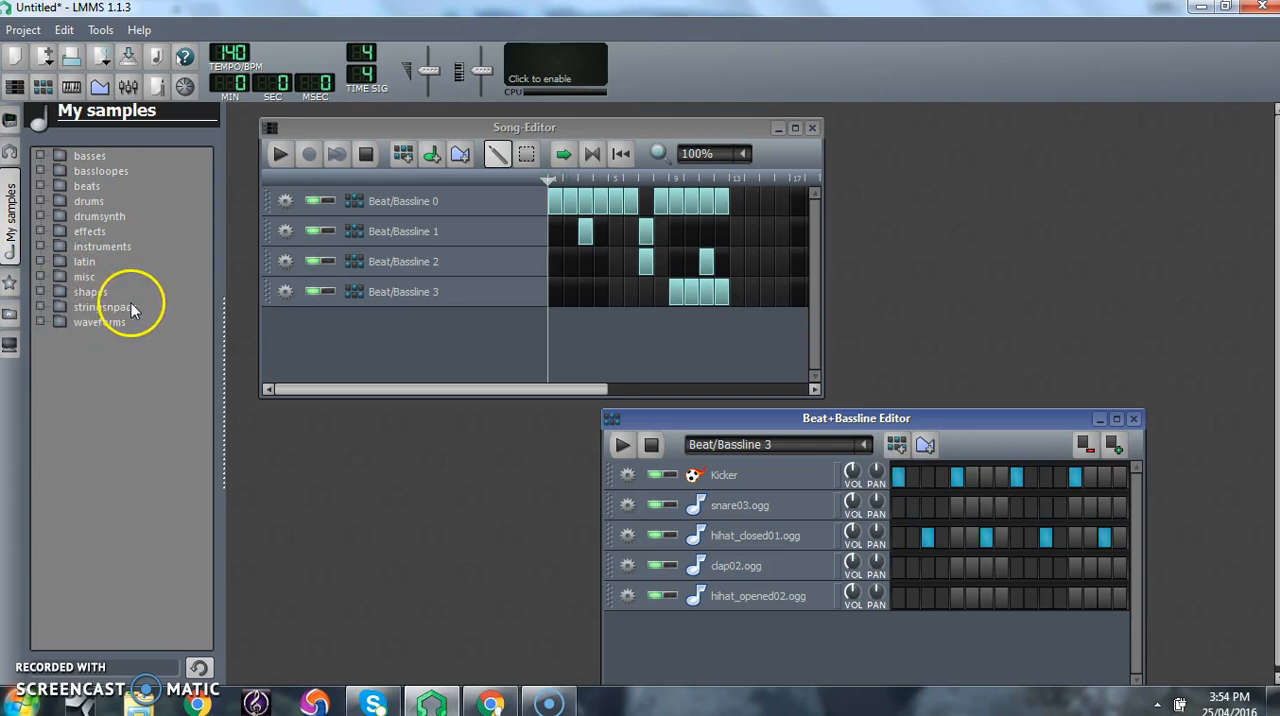
pyautogui.click(40, 308)
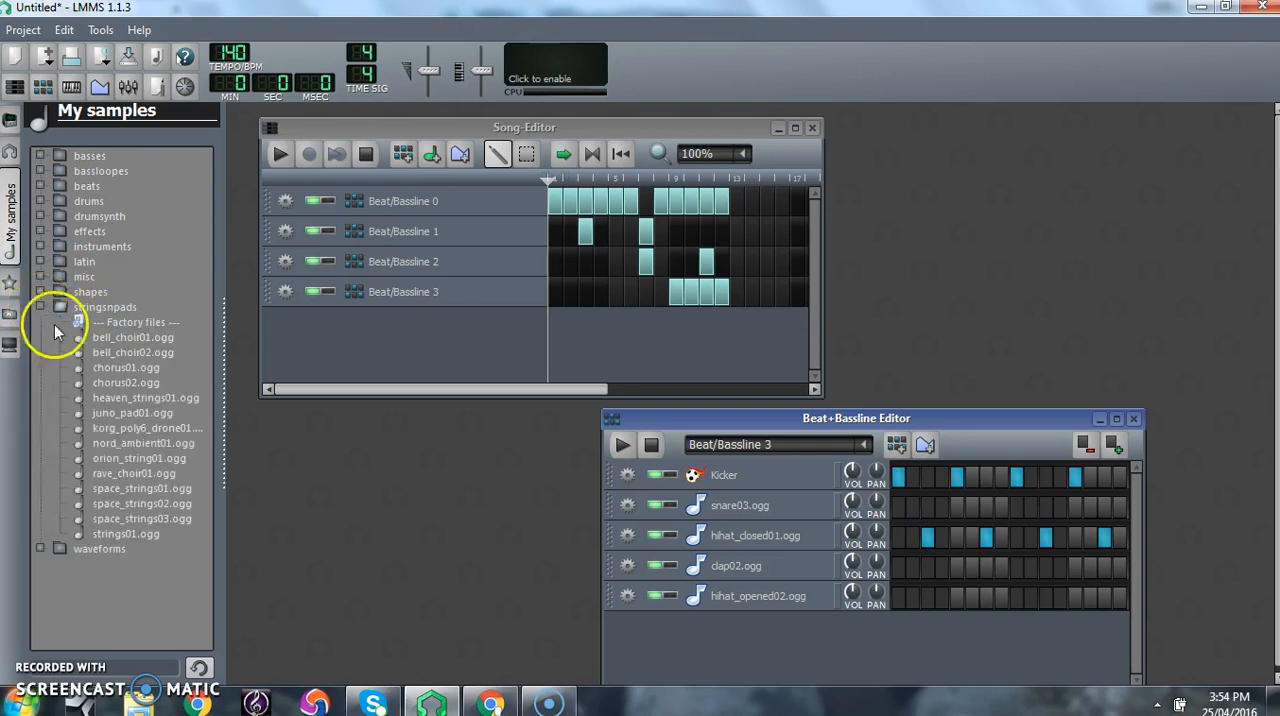
# - Preview the choir, chorus, pad and string samples in the stringsnpads folder, from bell_choir01.ogg down to strings01.ogg
pyautogui.click(137, 339)
pyautogui.click(139, 353)
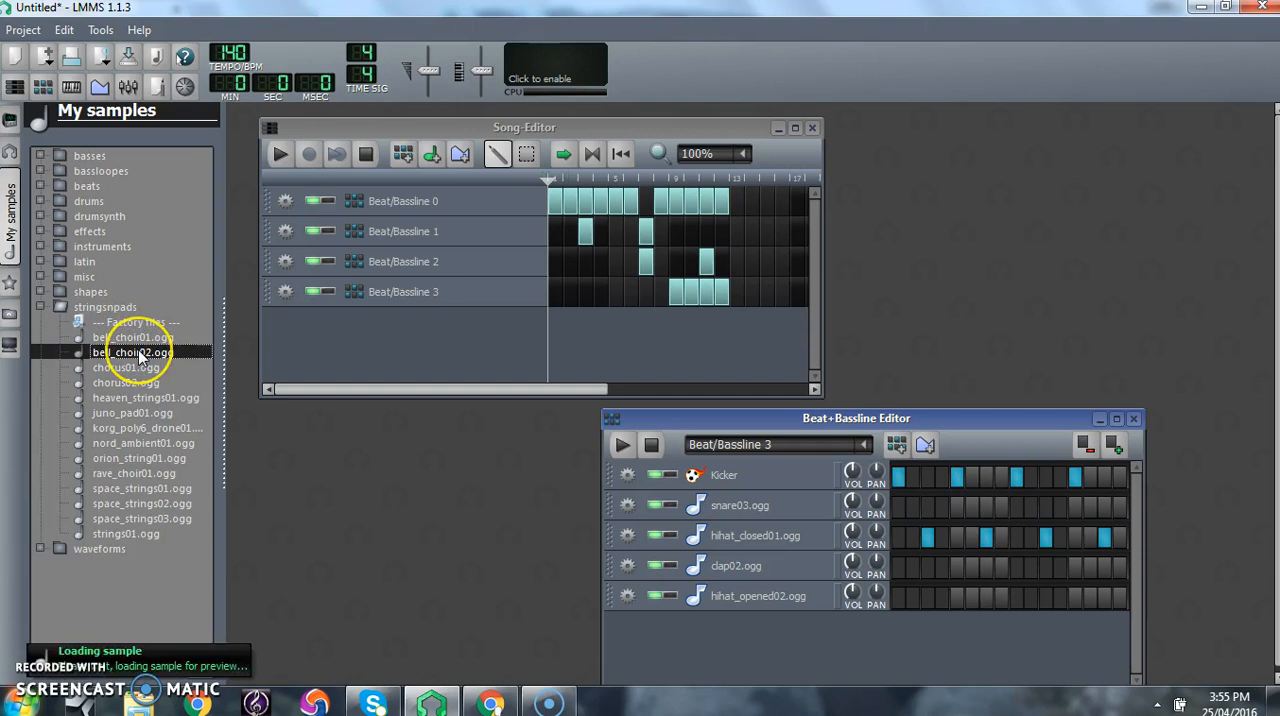
pyautogui.click(134, 370)
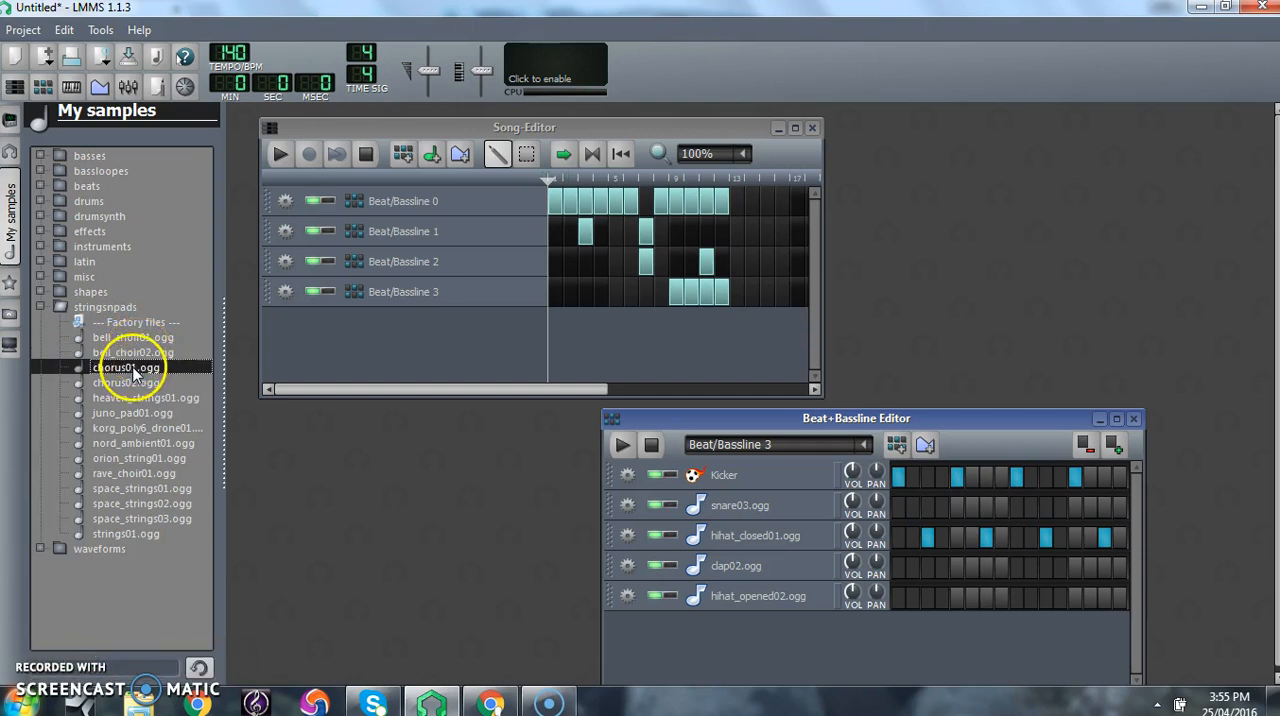
pyautogui.click(139, 399)
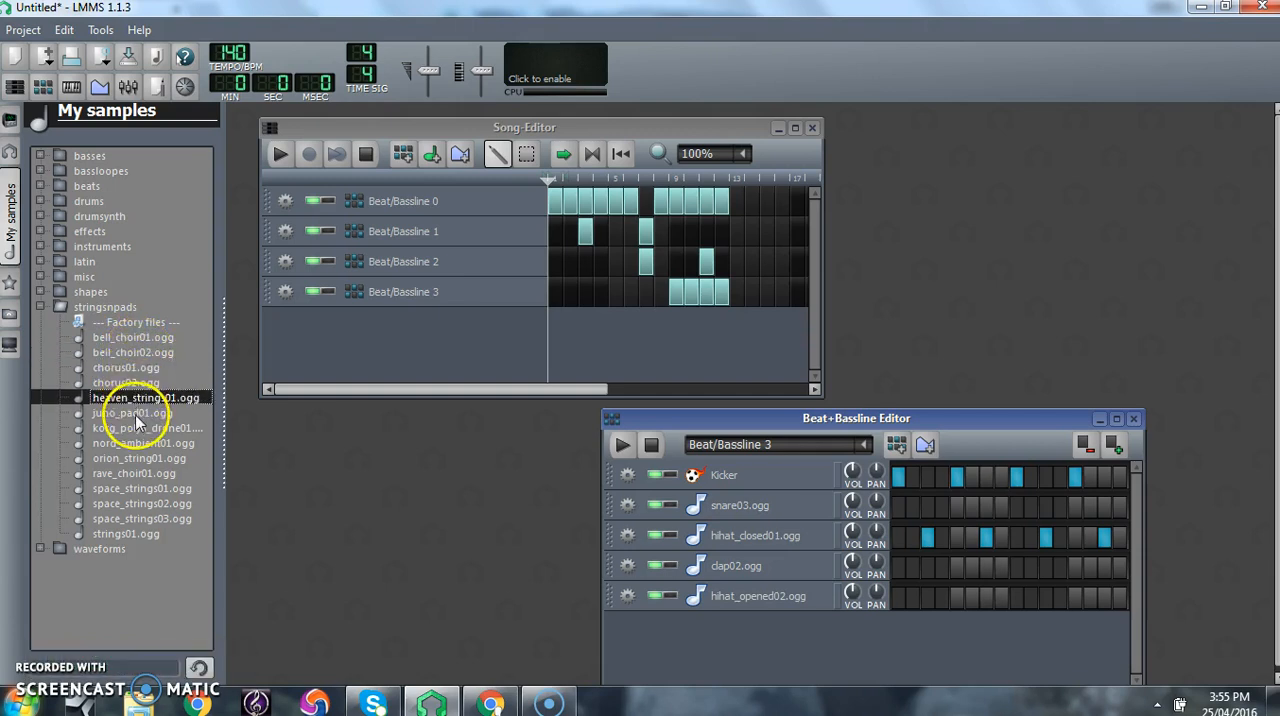
pyautogui.click(137, 414)
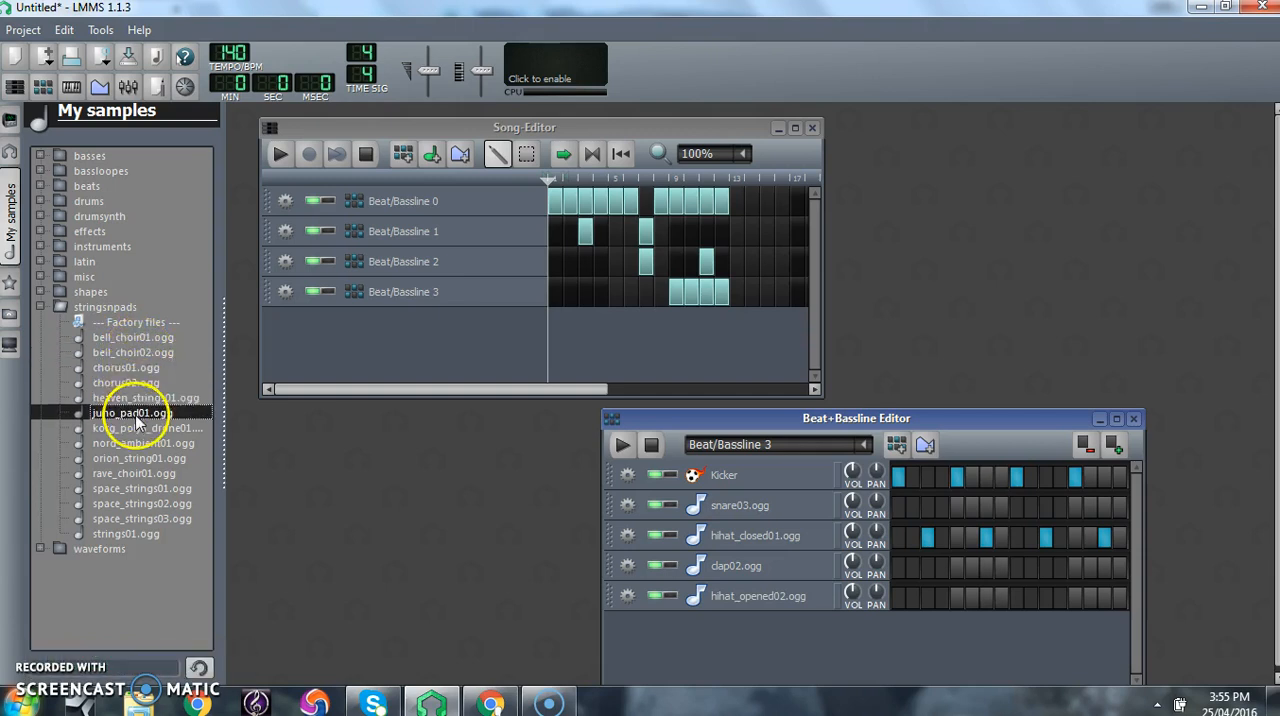
pyautogui.click(145, 489)
pyautogui.click(140, 474)
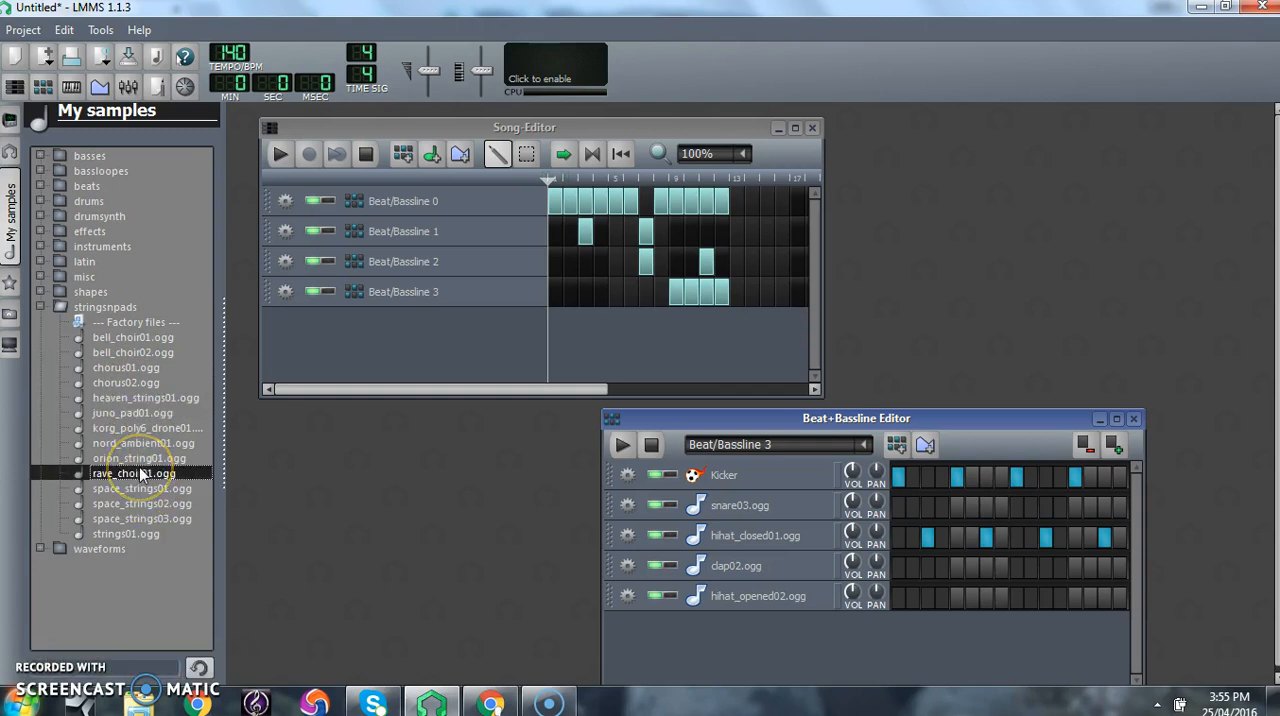
pyautogui.click(140, 444)
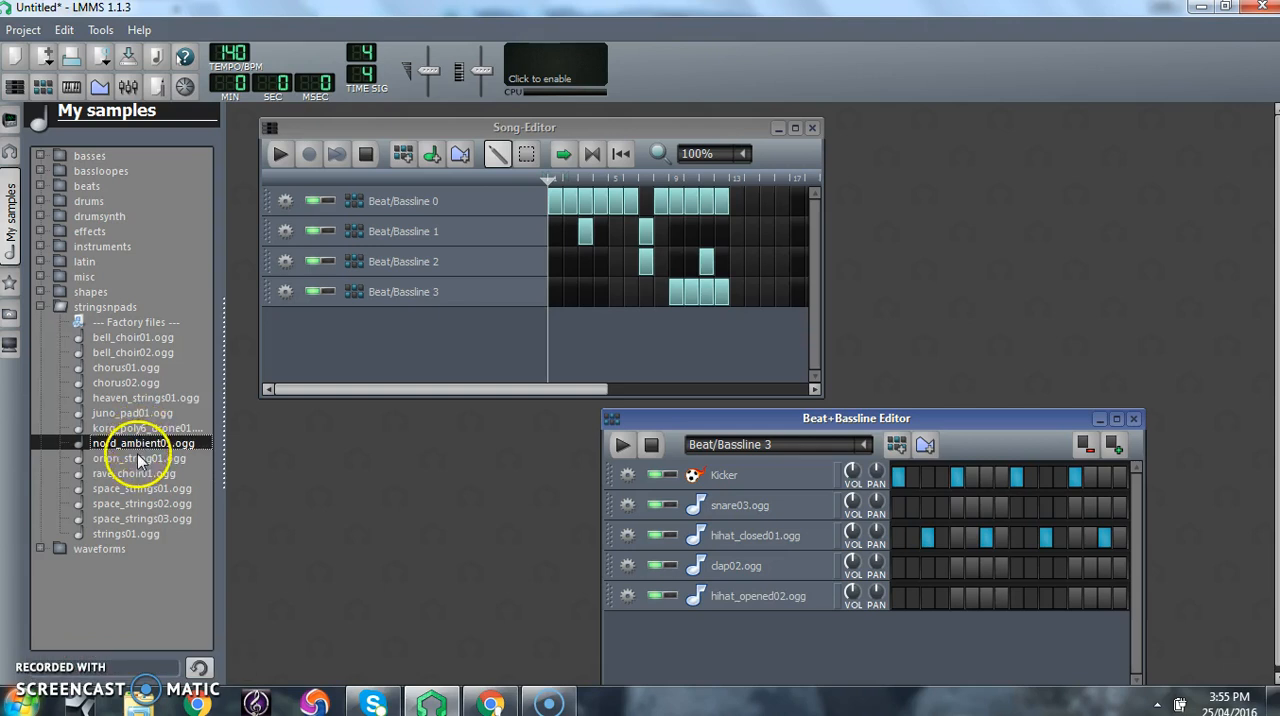
pyautogui.click(138, 458)
pyautogui.click(140, 519)
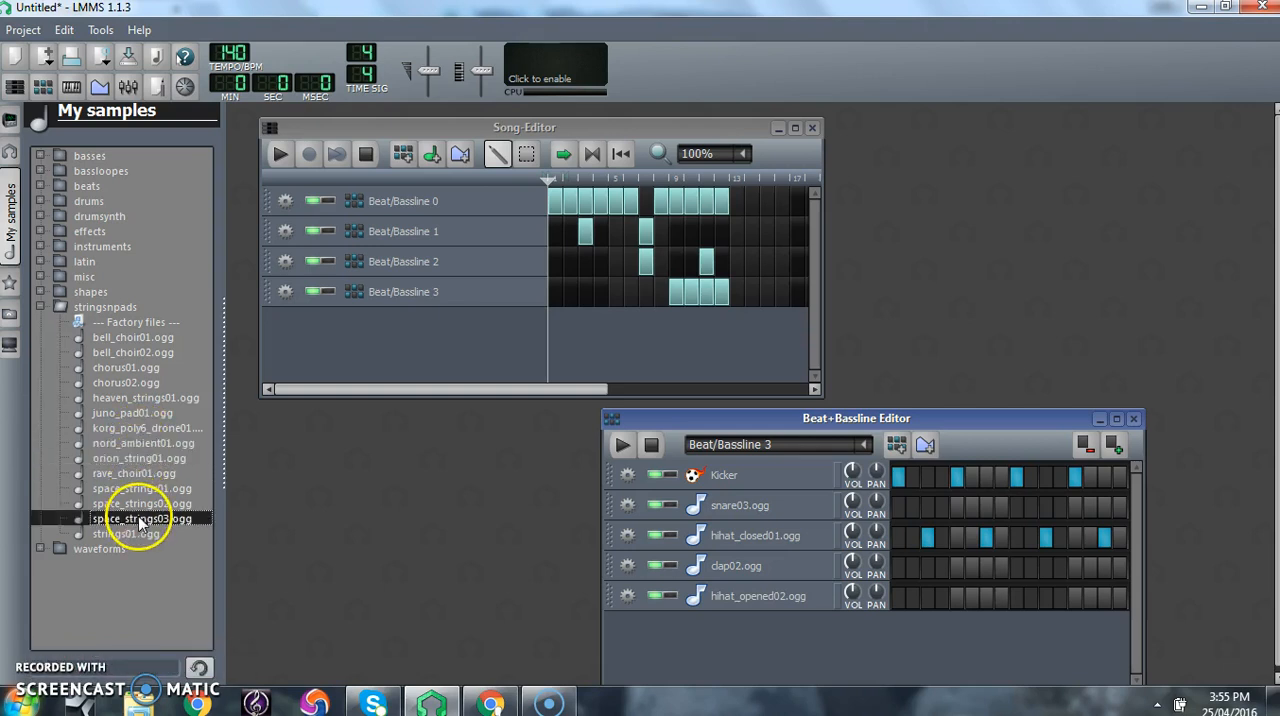
pyautogui.click(136, 533)
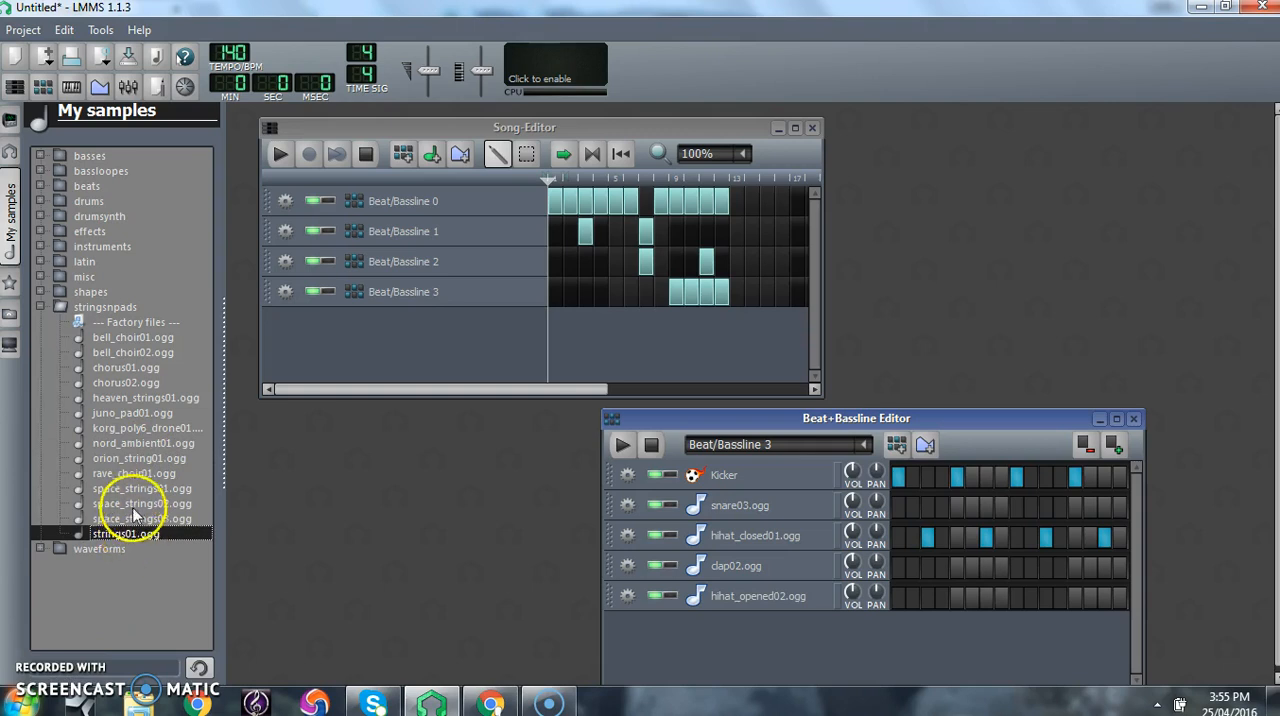
# - Compare more stringsnpads samples by previewing from space_strings02.ogg back up to heaven_strings01.ogg, including korg_poly6_drone01 and juno_pad01.ogg
pyautogui.click(138, 505)
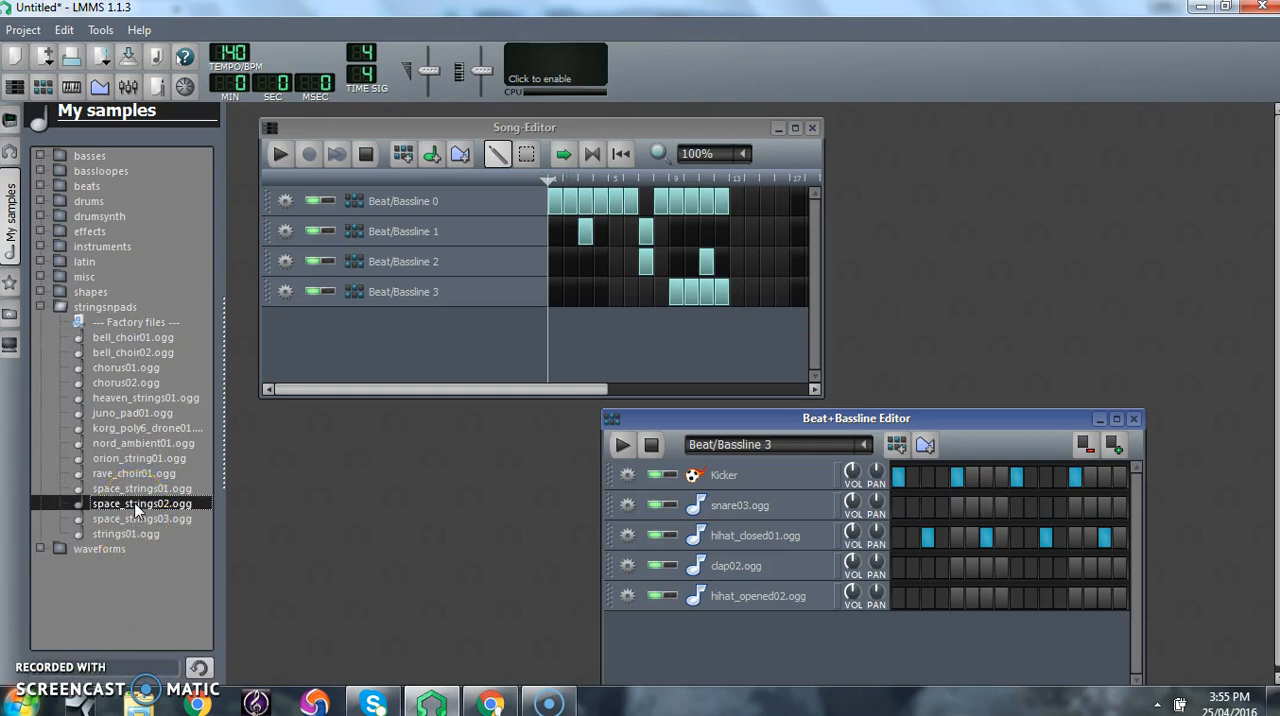
pyautogui.click(140, 459)
pyautogui.click(140, 446)
pyautogui.click(140, 428)
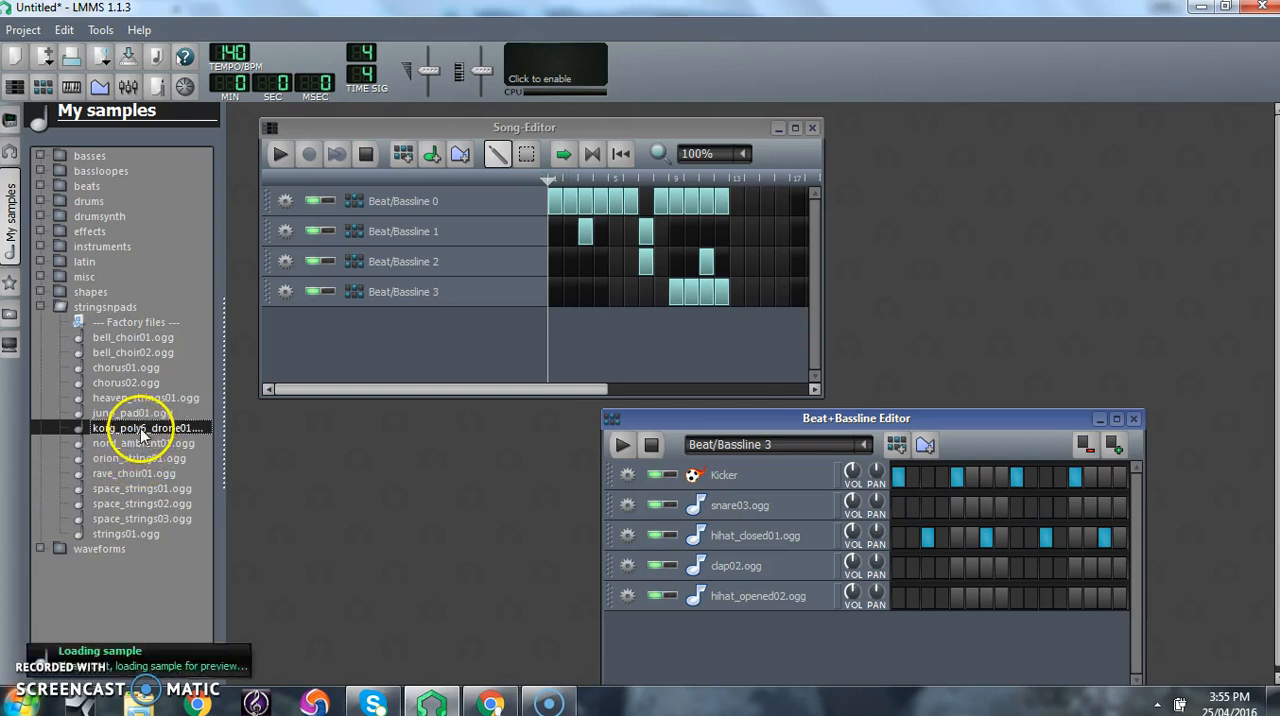
pyautogui.click(143, 414)
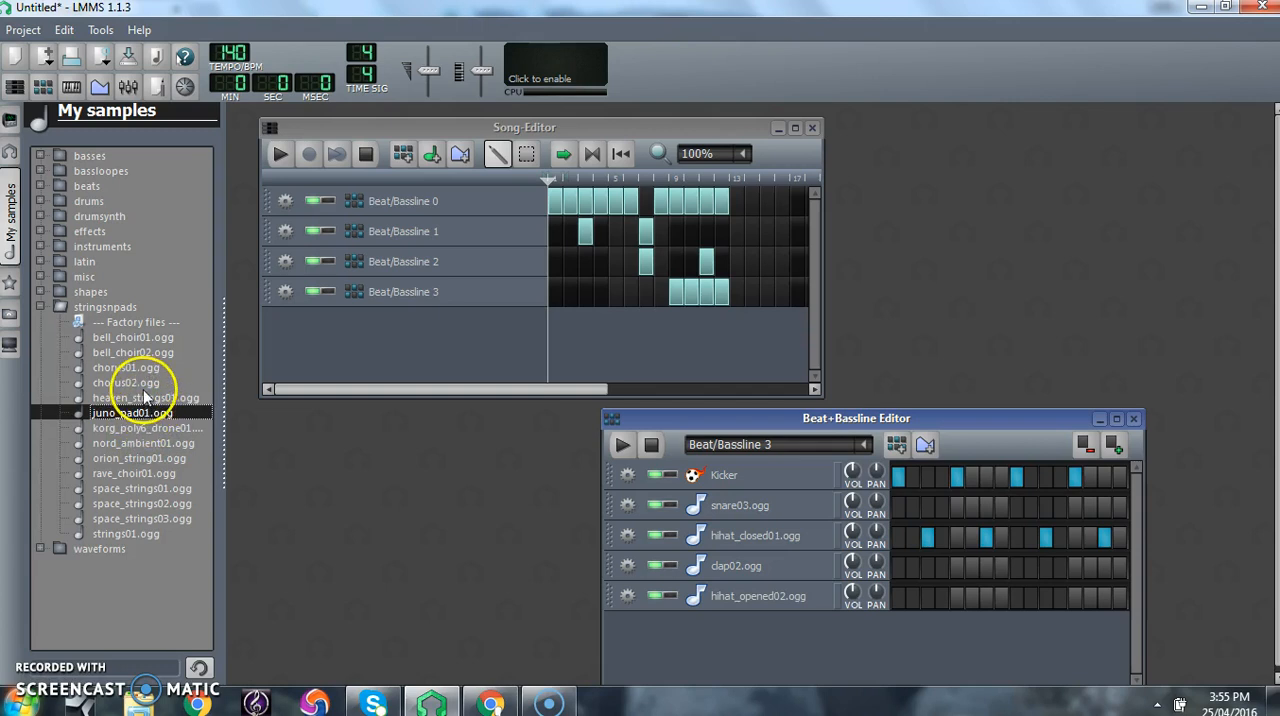
pyautogui.click(147, 398)
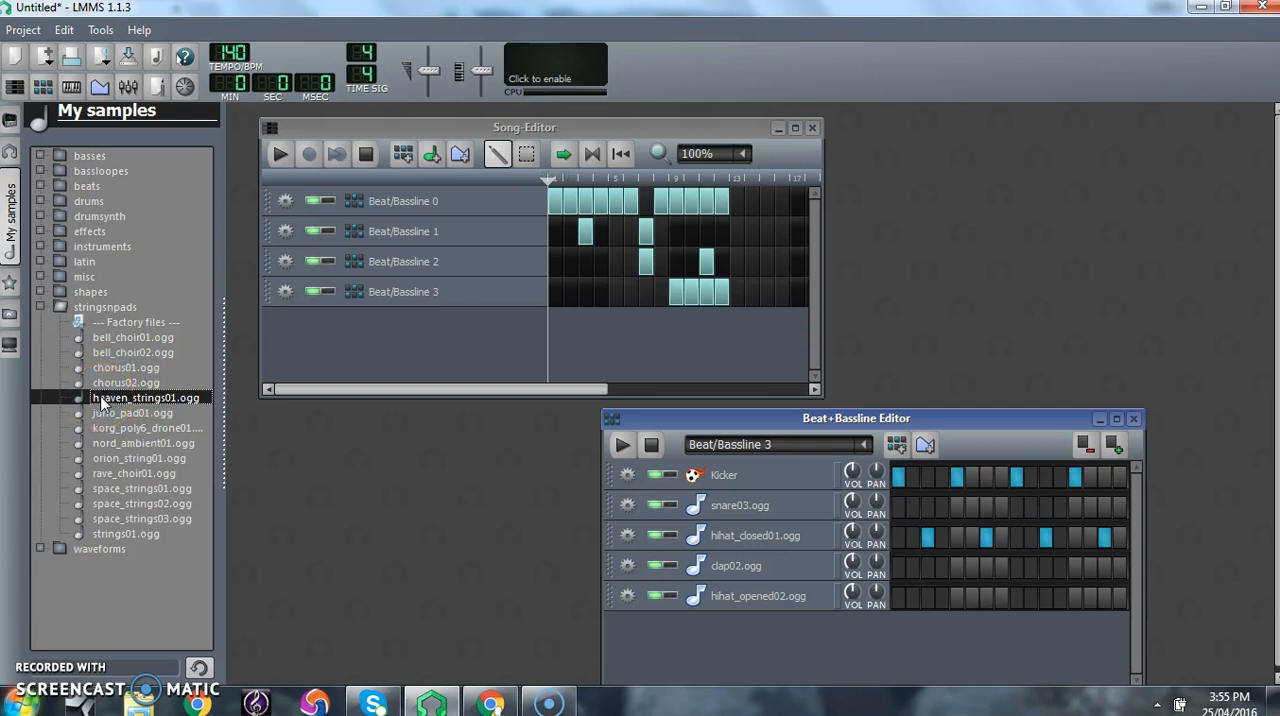
# - Add heaven_strings01.ogg as a new track in the Song-Editor and open a pattern at bar 1 in the Piano-Roll
pyautogui.moveTo(101, 402); pyautogui.dragTo(498, 335)
pyautogui.moveTo(82, 428); pyautogui.dragTo(300, 348)
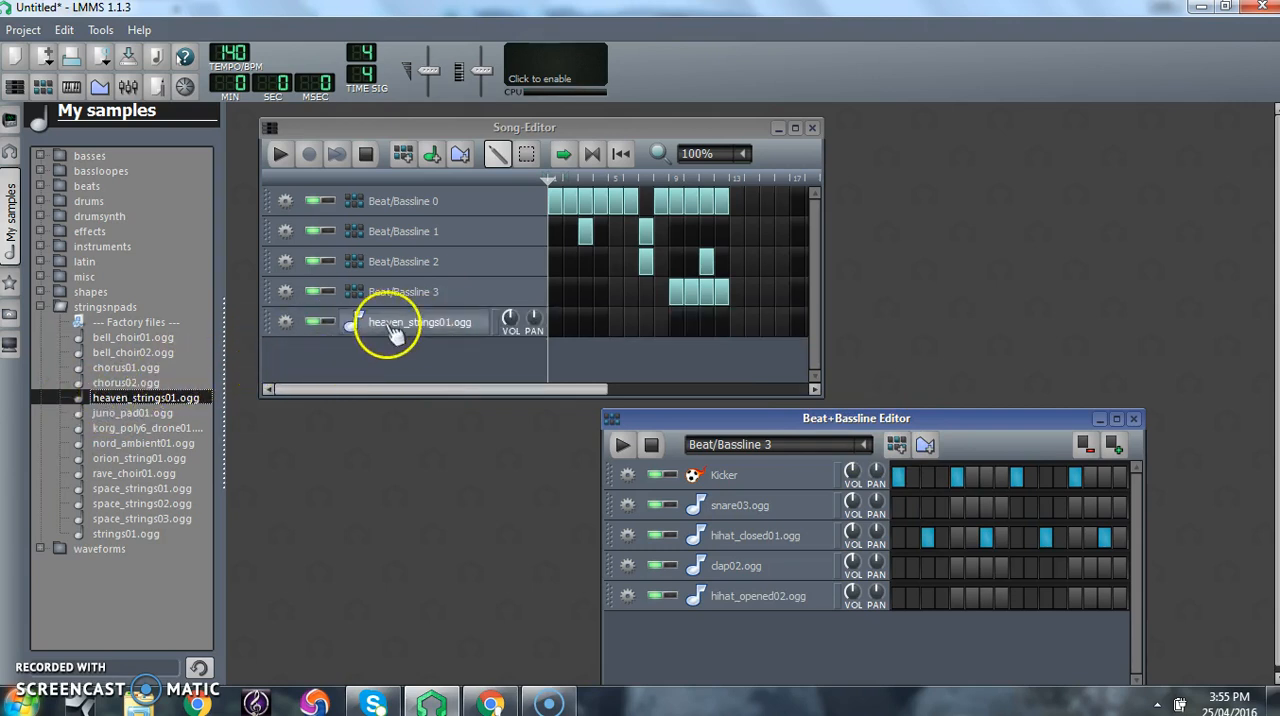
pyautogui.doubleClick(558, 326)
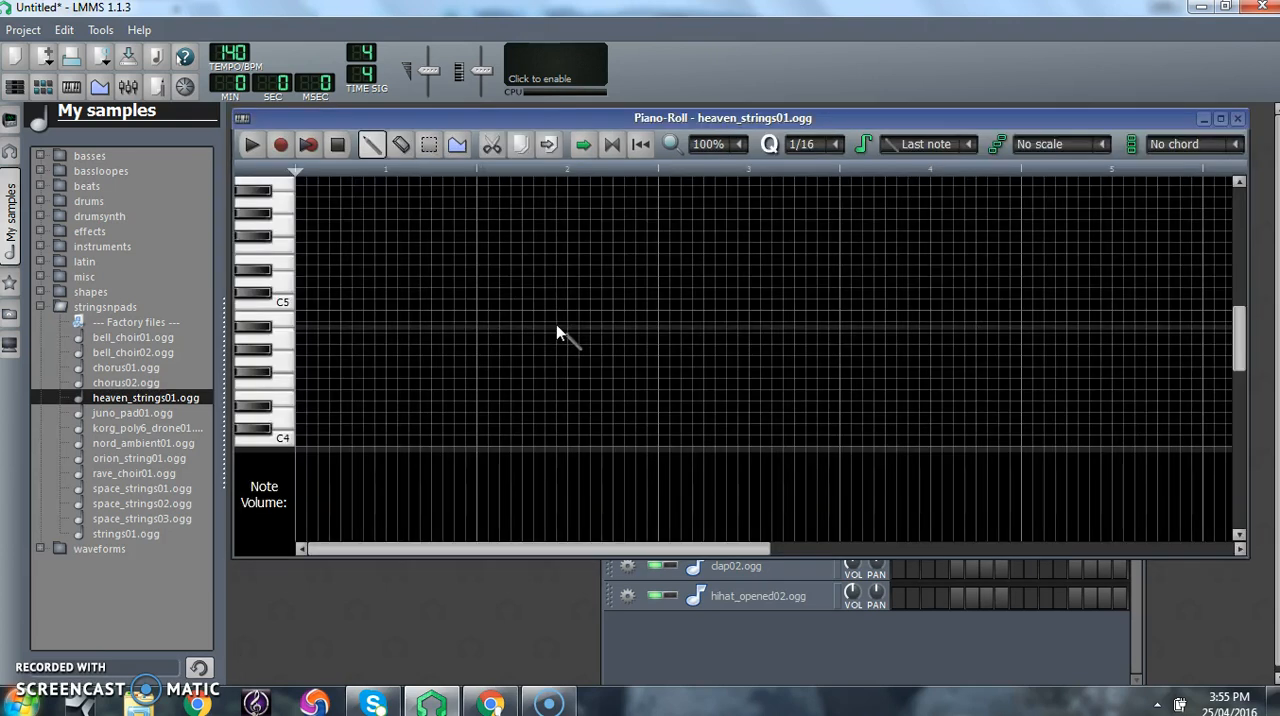
# - Audition heaven_strings01.ogg at different pitches on the Piano-Roll keyboard, from around C4 up to the octaves above C5
pyautogui.click(283, 308)
pyautogui.click(281, 309)
pyautogui.click(281, 318)
pyautogui.click(282, 338)
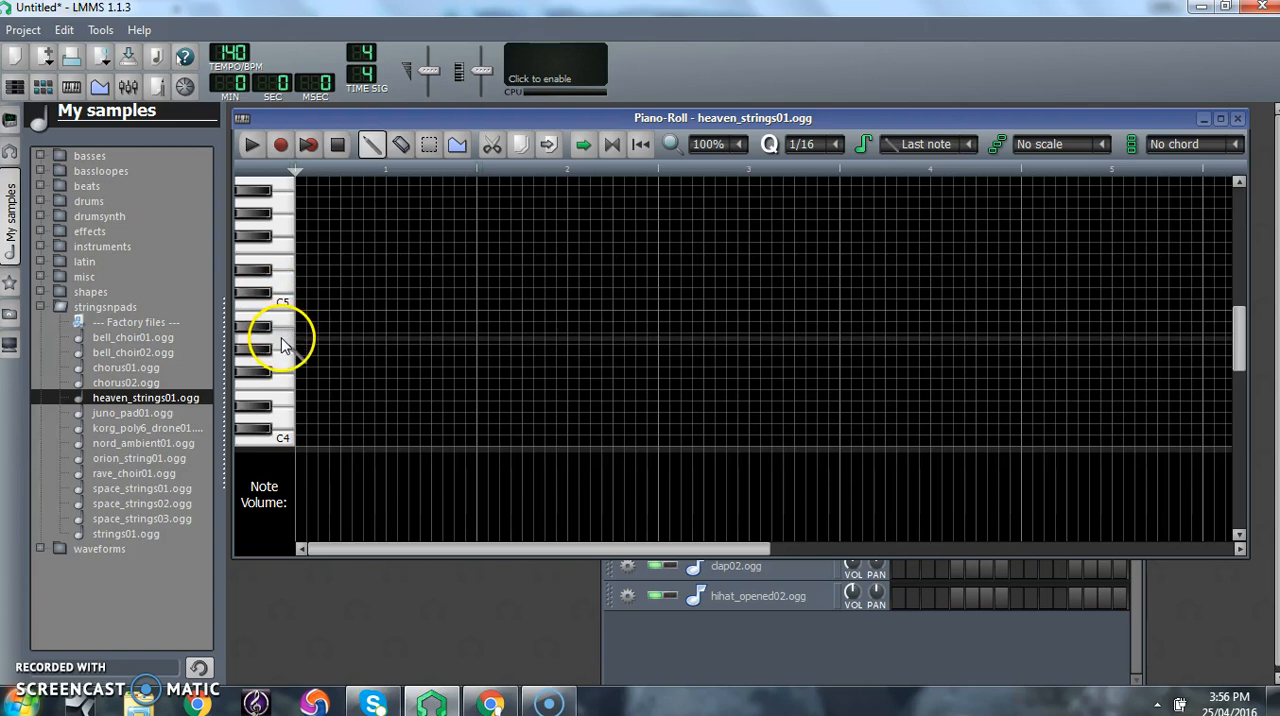
pyautogui.click(281, 357)
pyautogui.click(282, 382)
pyautogui.click(284, 429)
pyautogui.click(281, 203)
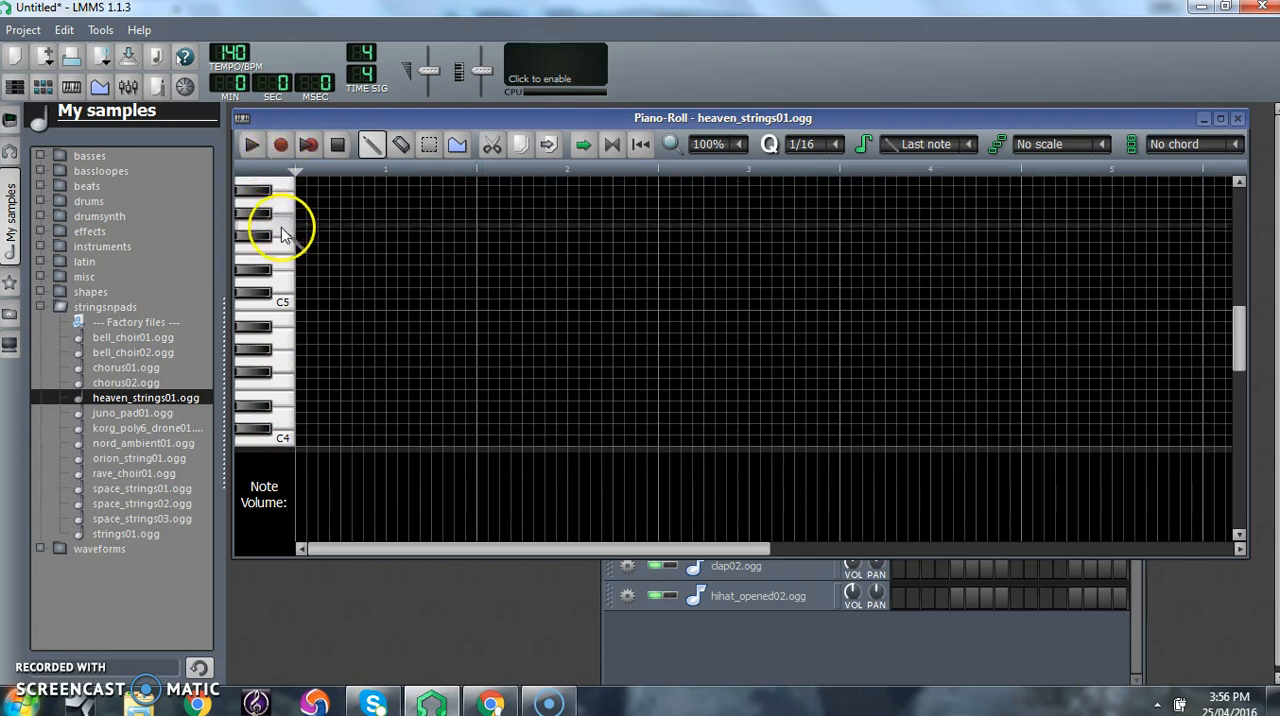
pyautogui.moveTo(1240, 340); pyautogui.dragTo(1234, 271)
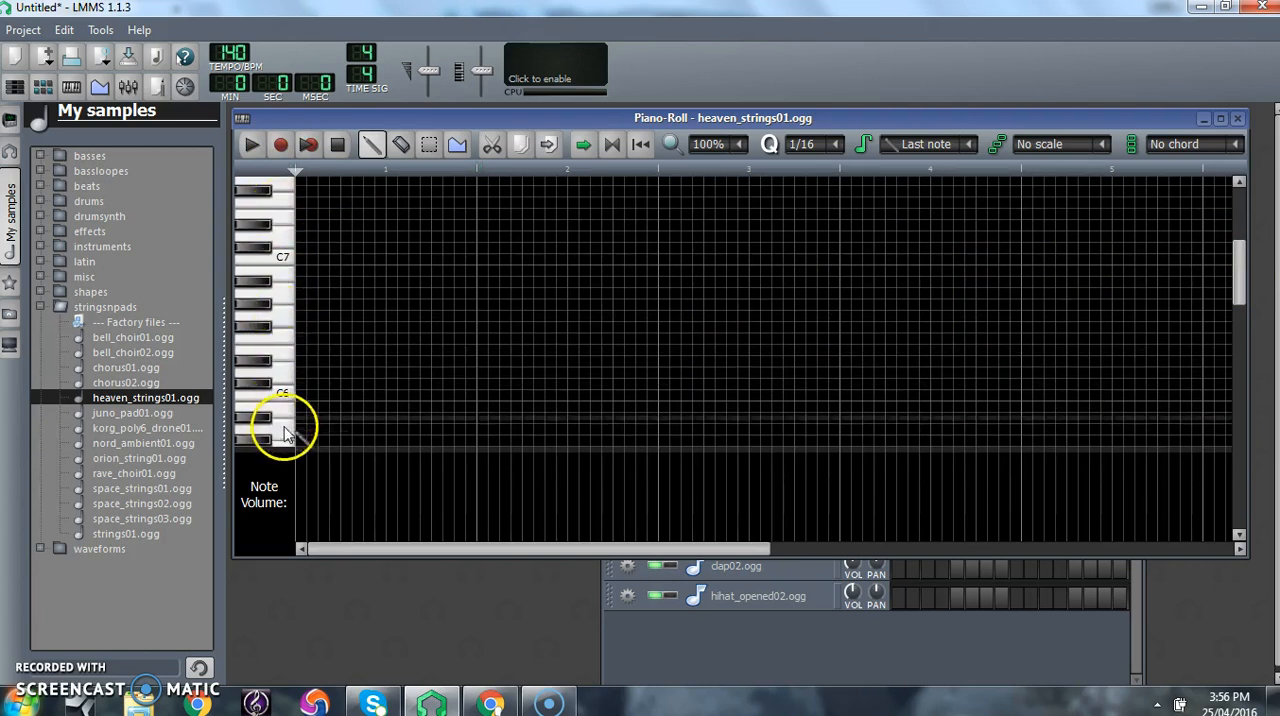
pyautogui.moveTo(1238, 266); pyautogui.dragTo(1243, 331)
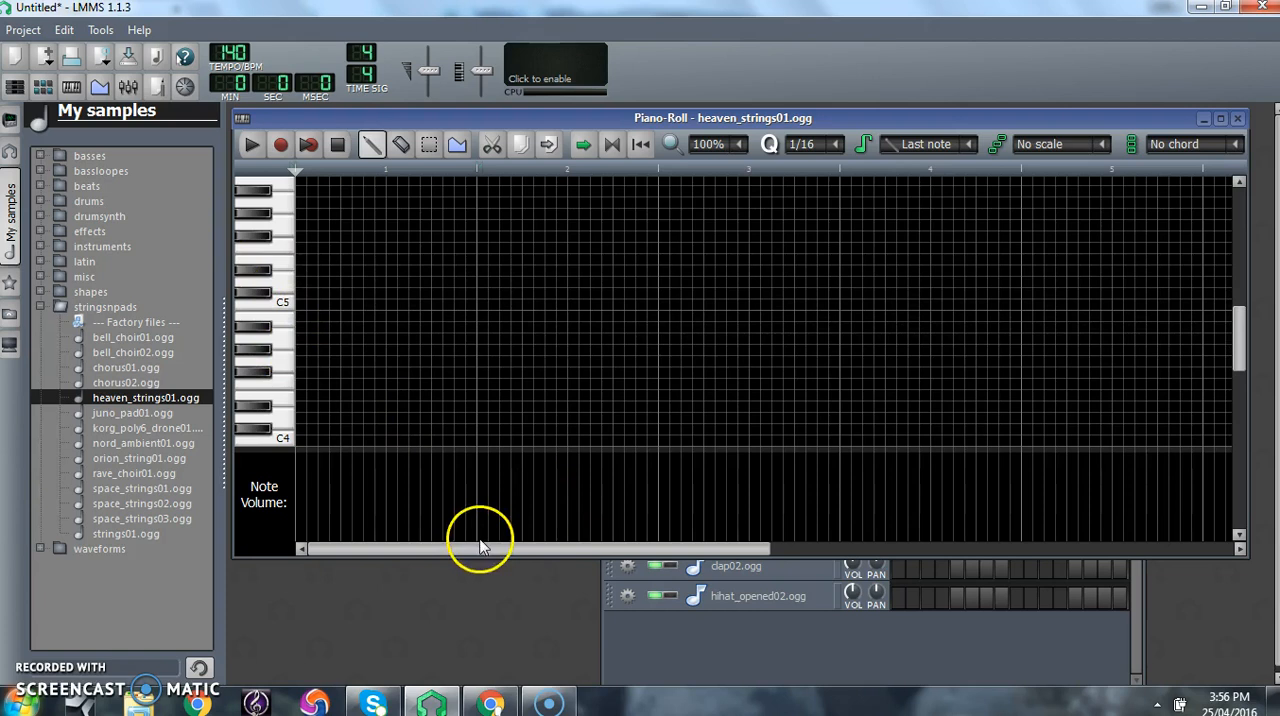
# - Draw a half-bar A4 note at the start of bar 1, followed by a half-bar G4 note
pyautogui.click(305, 339)
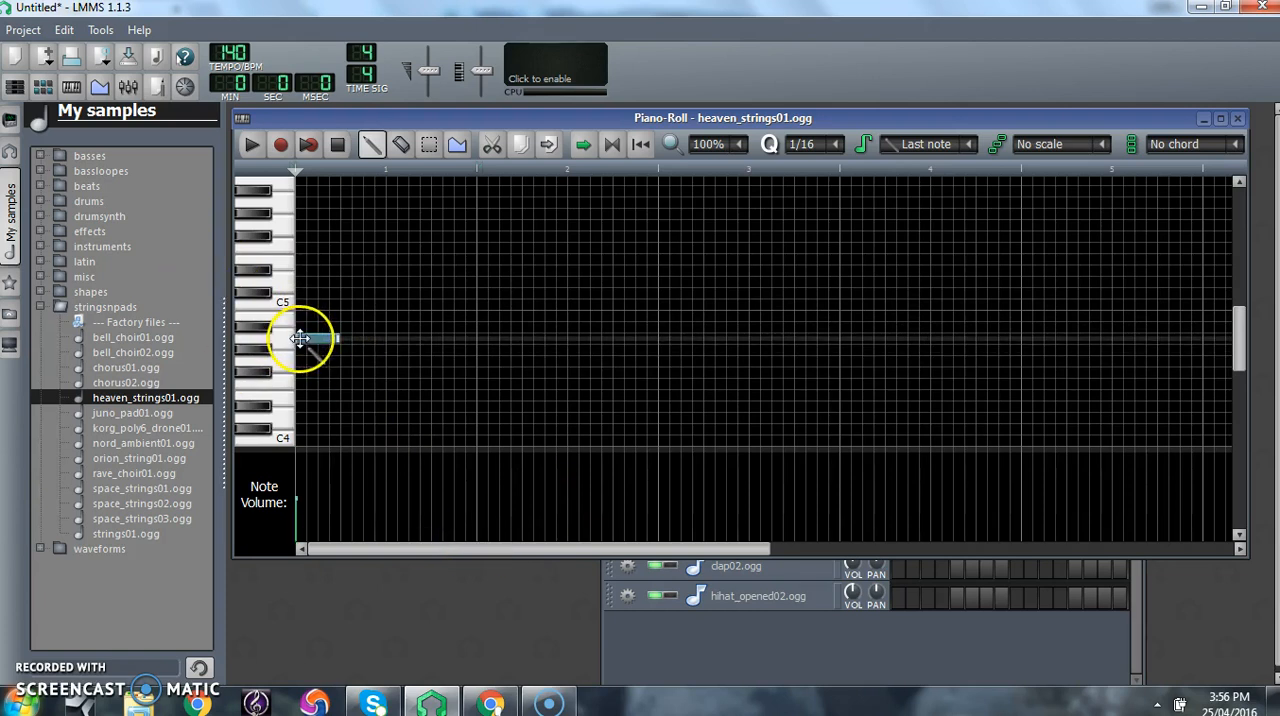
pyautogui.moveTo(342, 340); pyautogui.dragTo(388, 338)
pyautogui.click(357, 337)
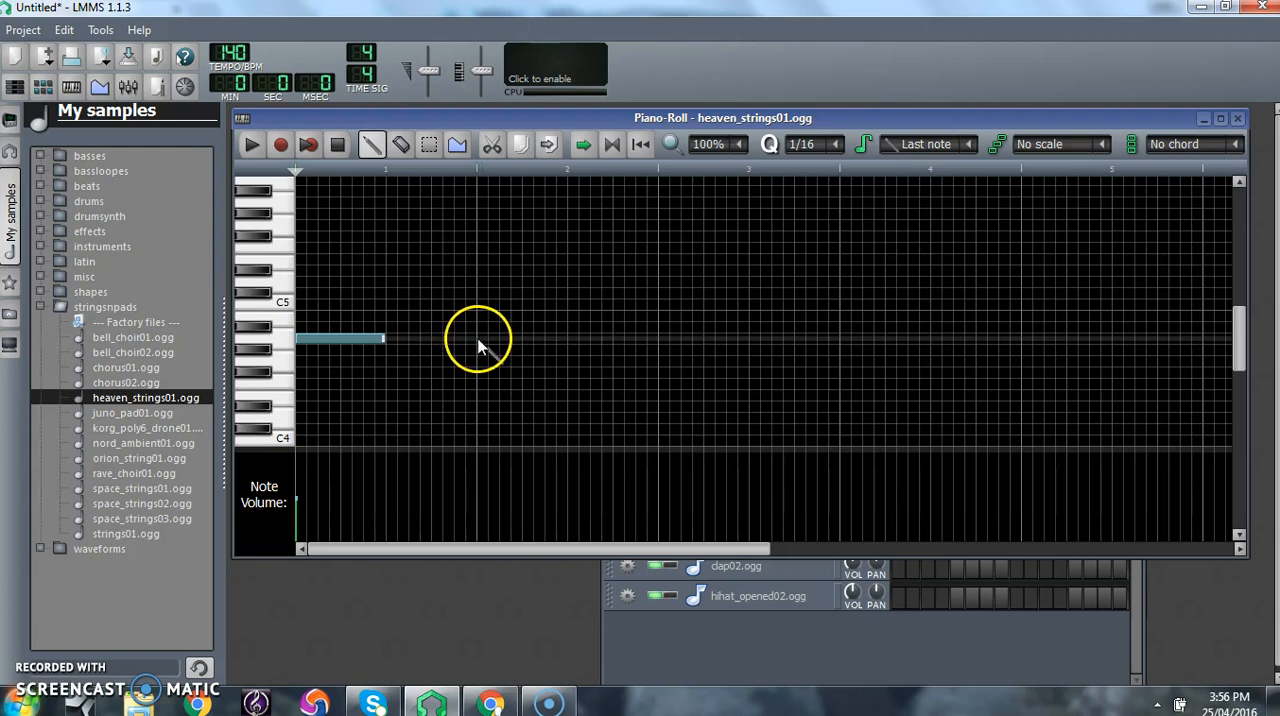
pyautogui.click(385, 339)
pyautogui.click(387, 362)
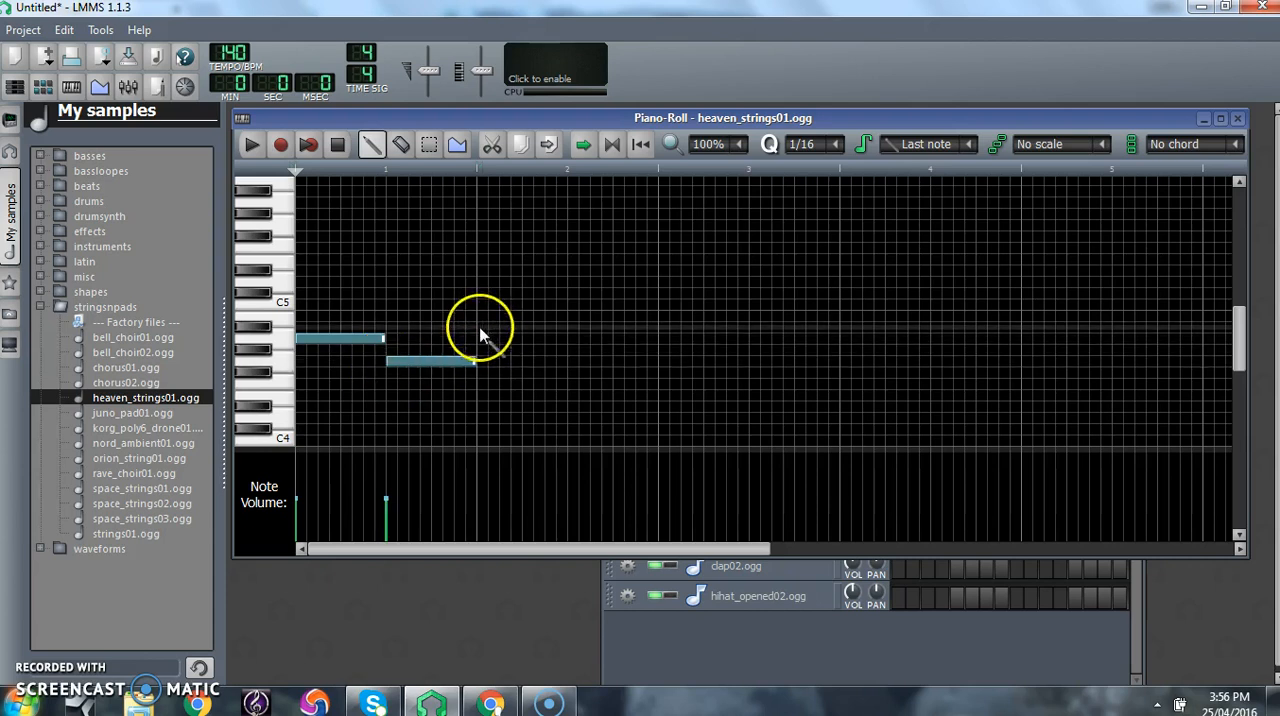
# - Continue the melody with half-bar notes A4, C5, D5 and G4 across bars 2 and 3, and a full-bar A4 in bar 4
pyautogui.click(480, 339)
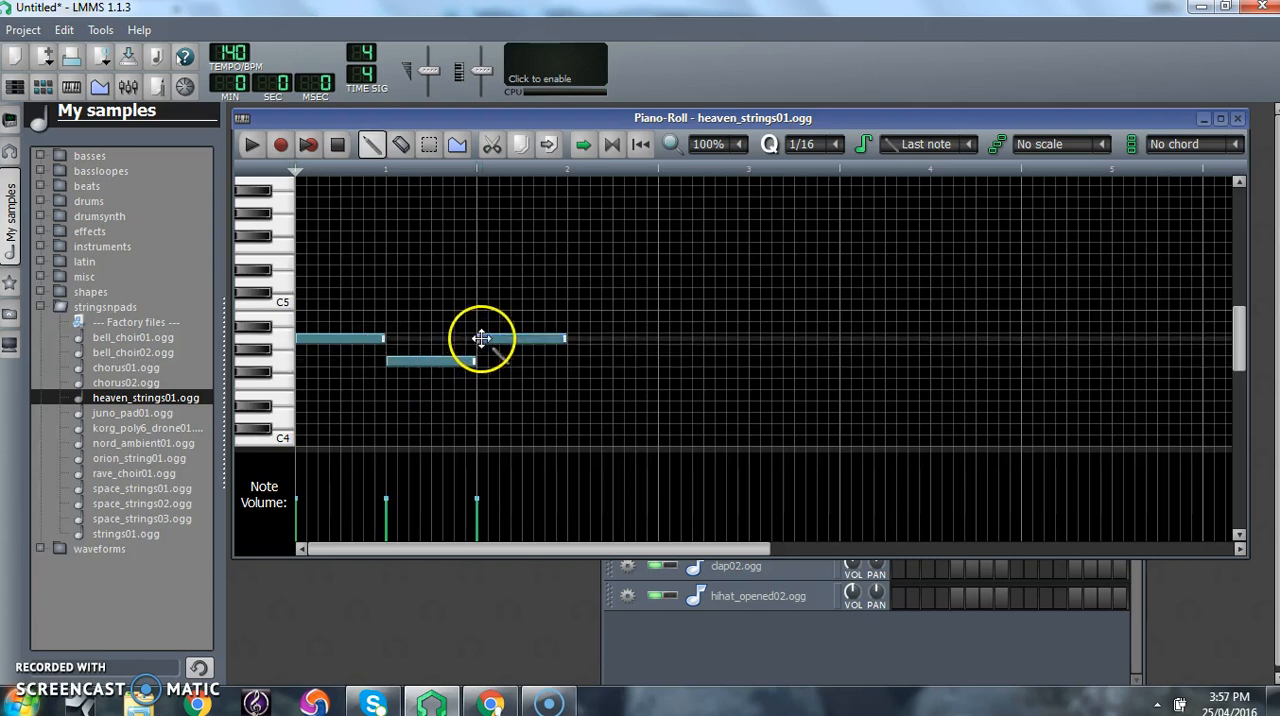
pyautogui.click(569, 304)
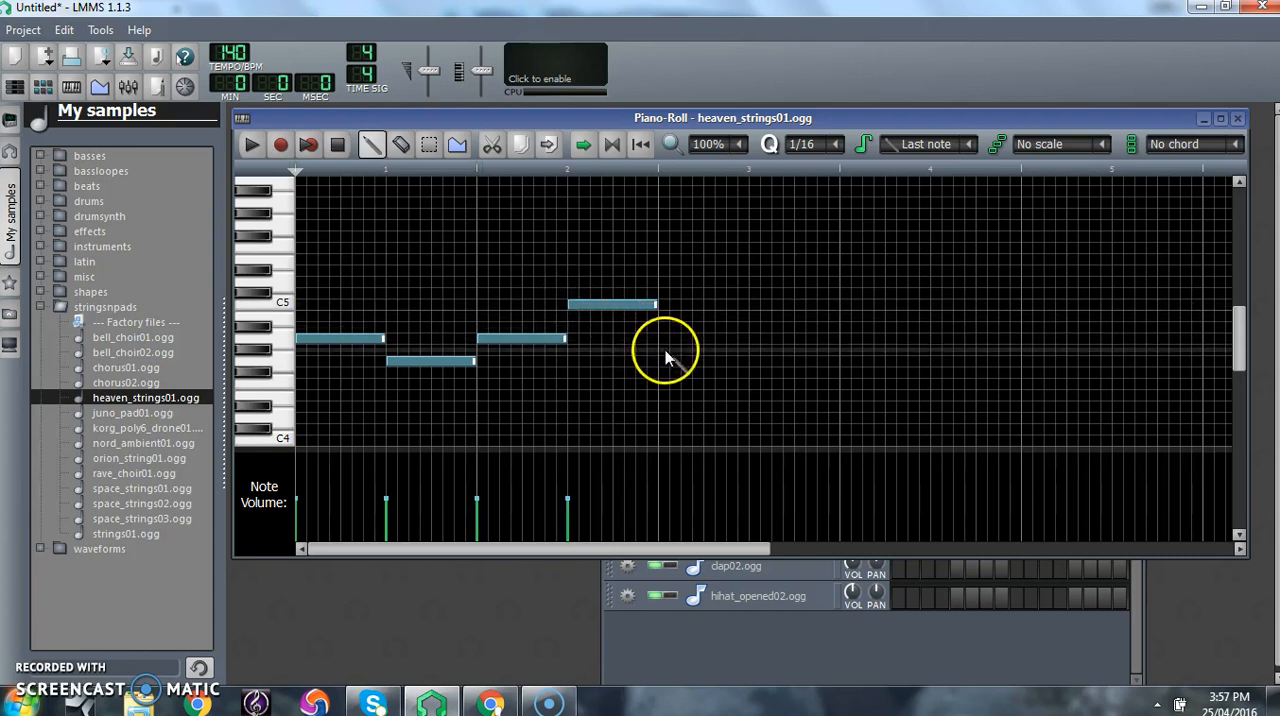
pyautogui.click(660, 283)
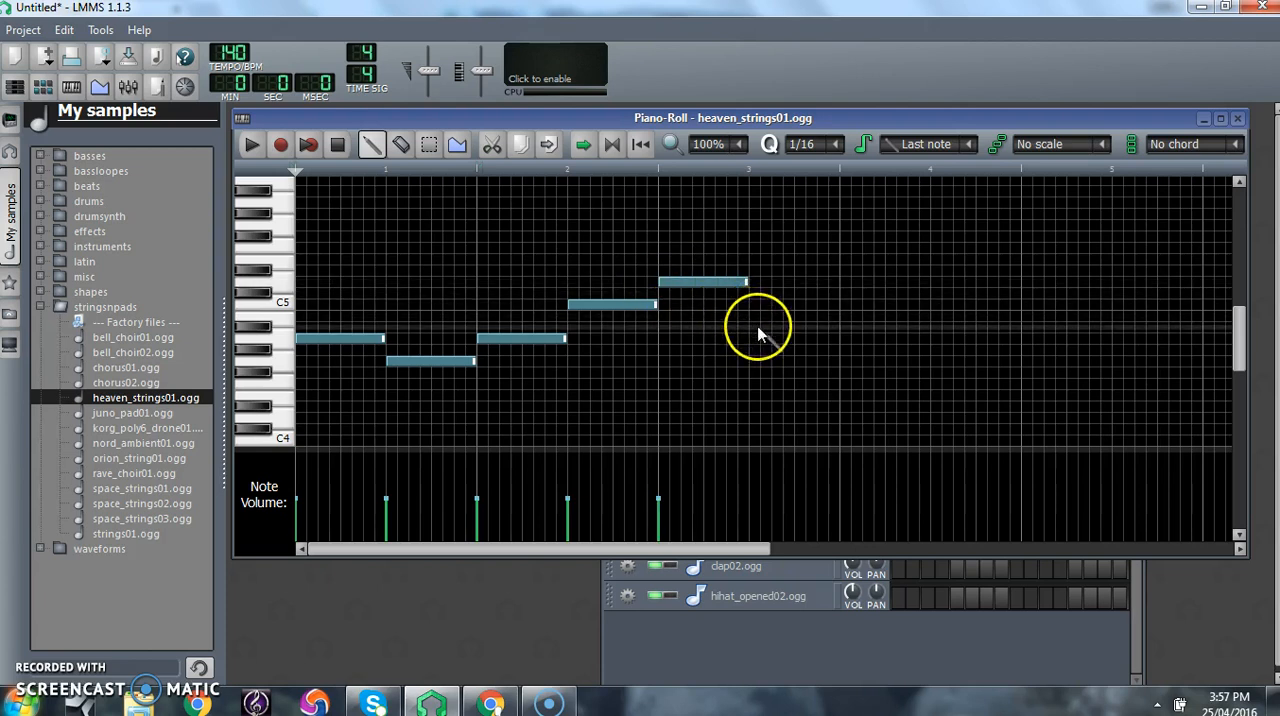
pyautogui.click(749, 361)
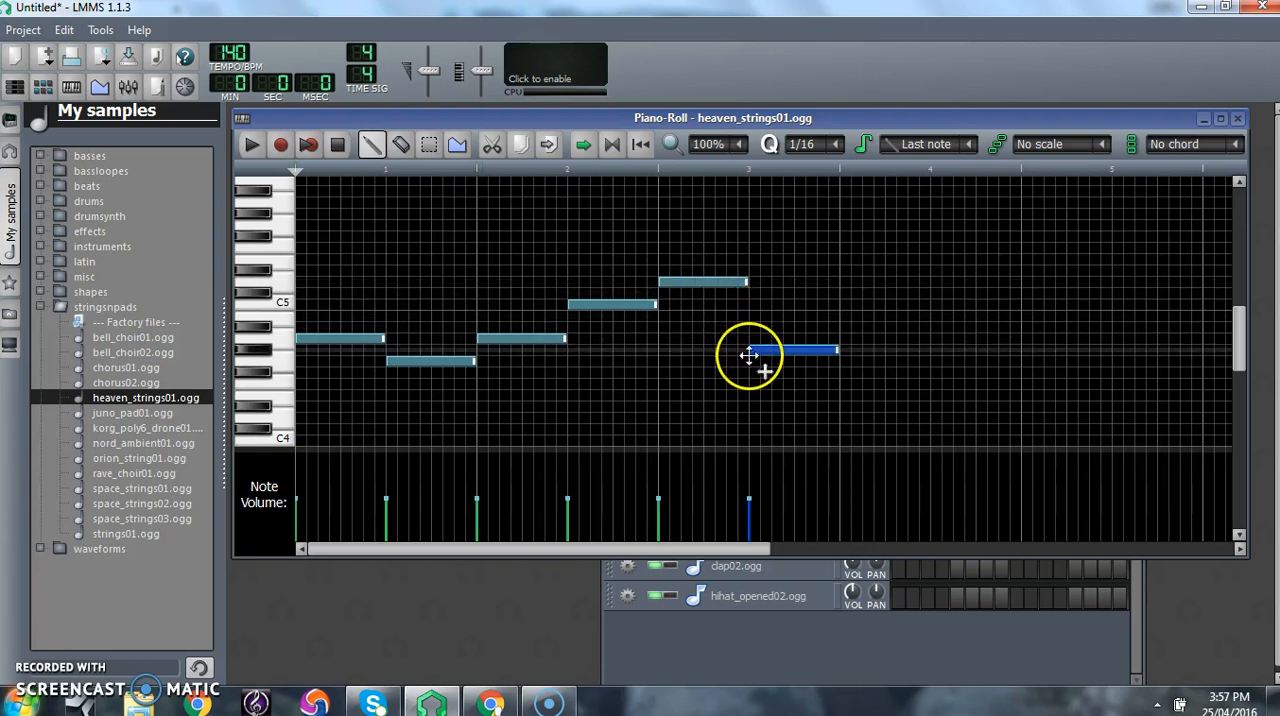
pyautogui.click(840, 338)
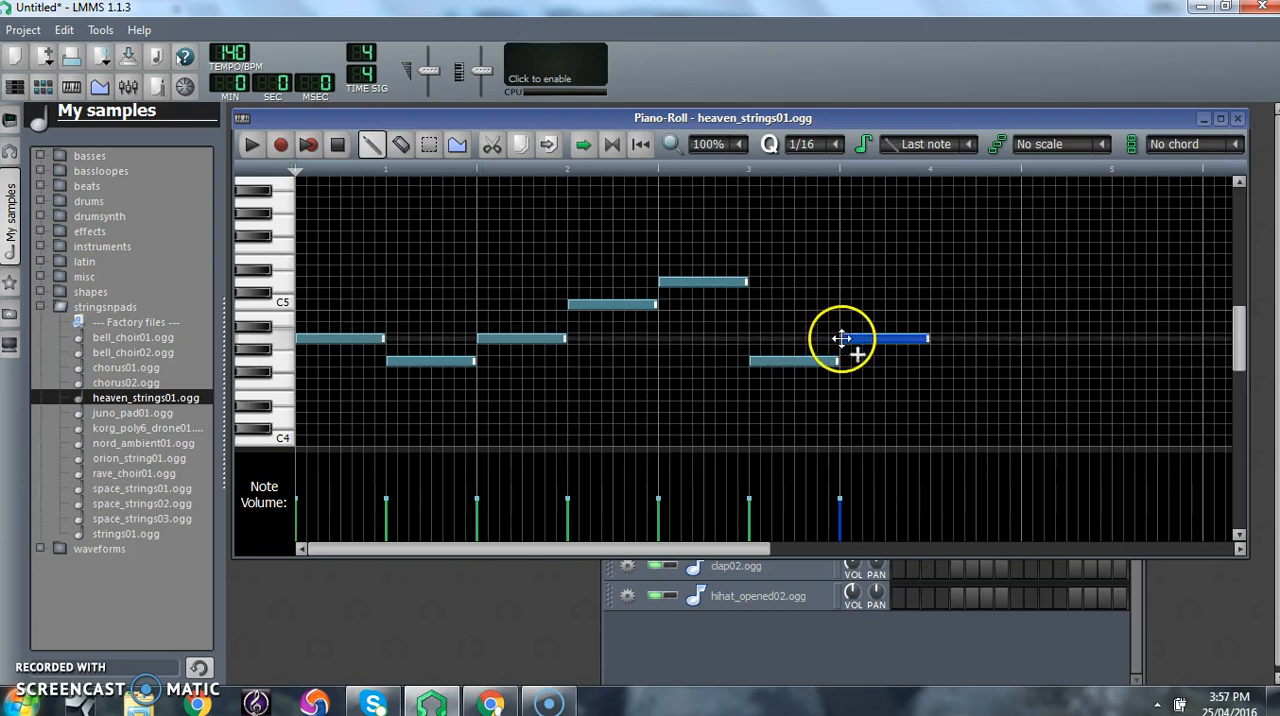
pyautogui.moveTo(928, 339); pyautogui.dragTo(1020, 339)
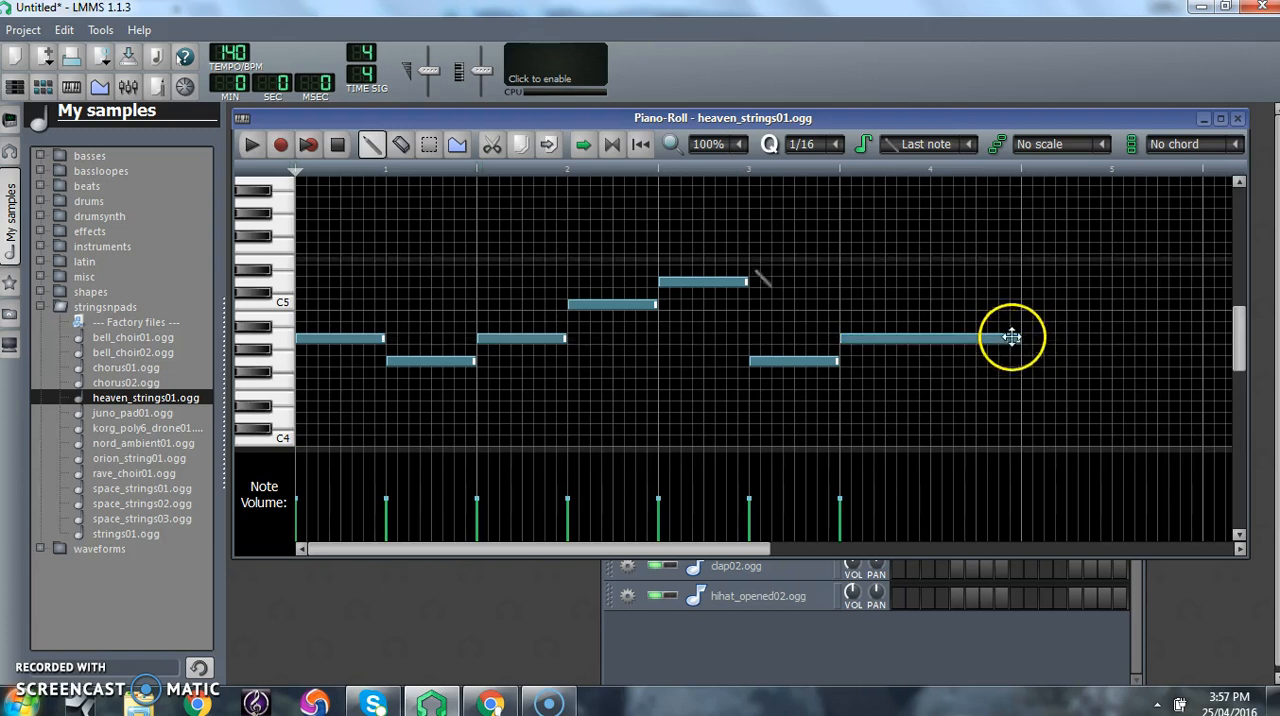
# - Listen to the strings melody on its own, close the Piano-Roll, and play the song with the new track
pyautogui.click(251, 147)
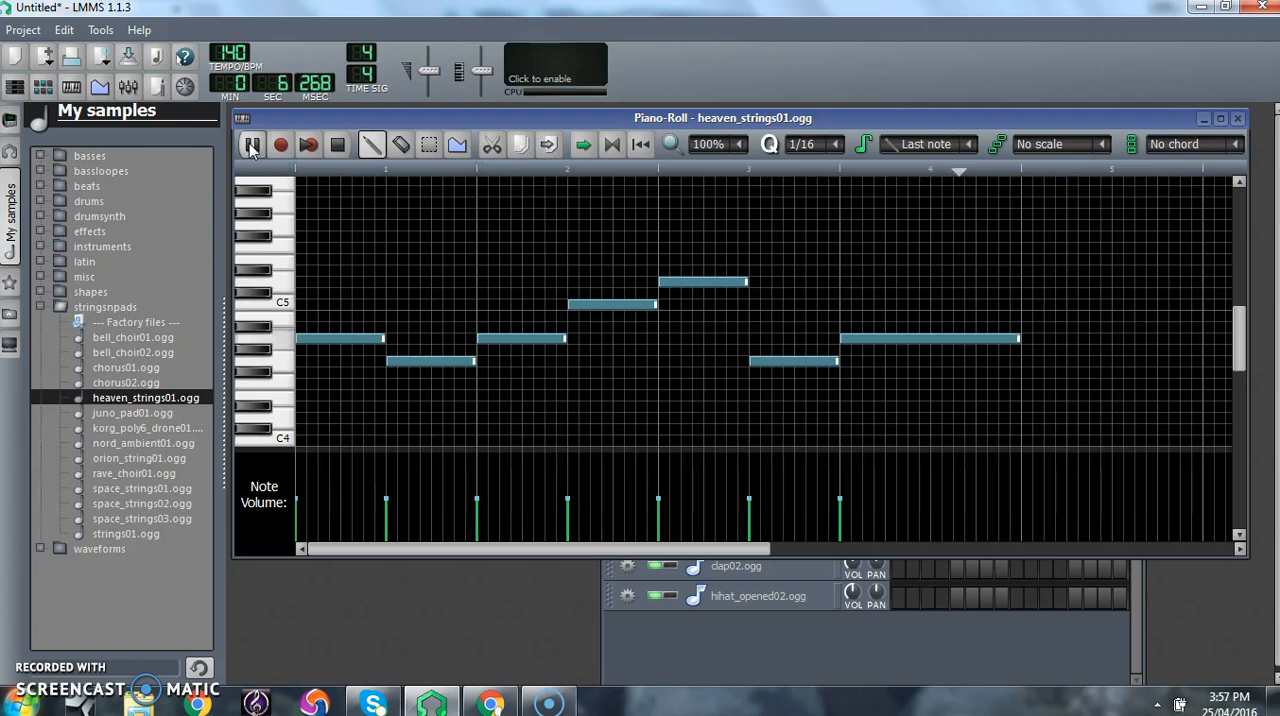
pyautogui.click(338, 146)
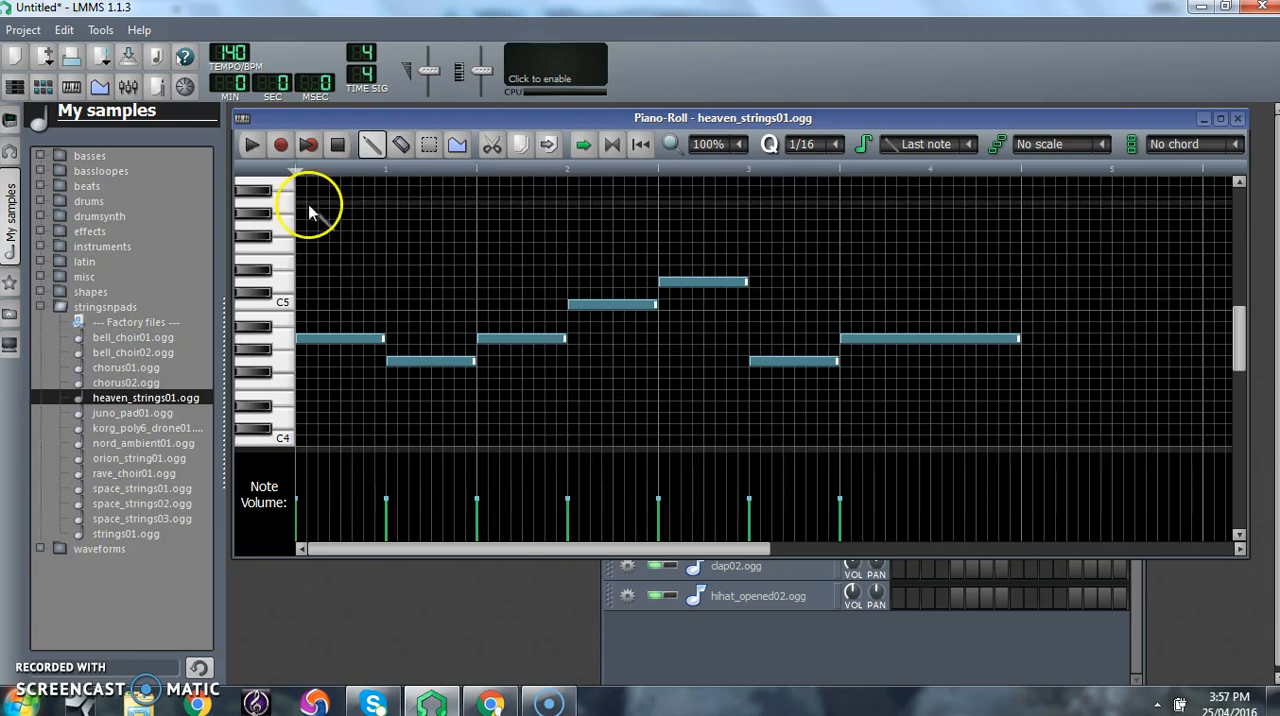
pyautogui.click(1238, 119)
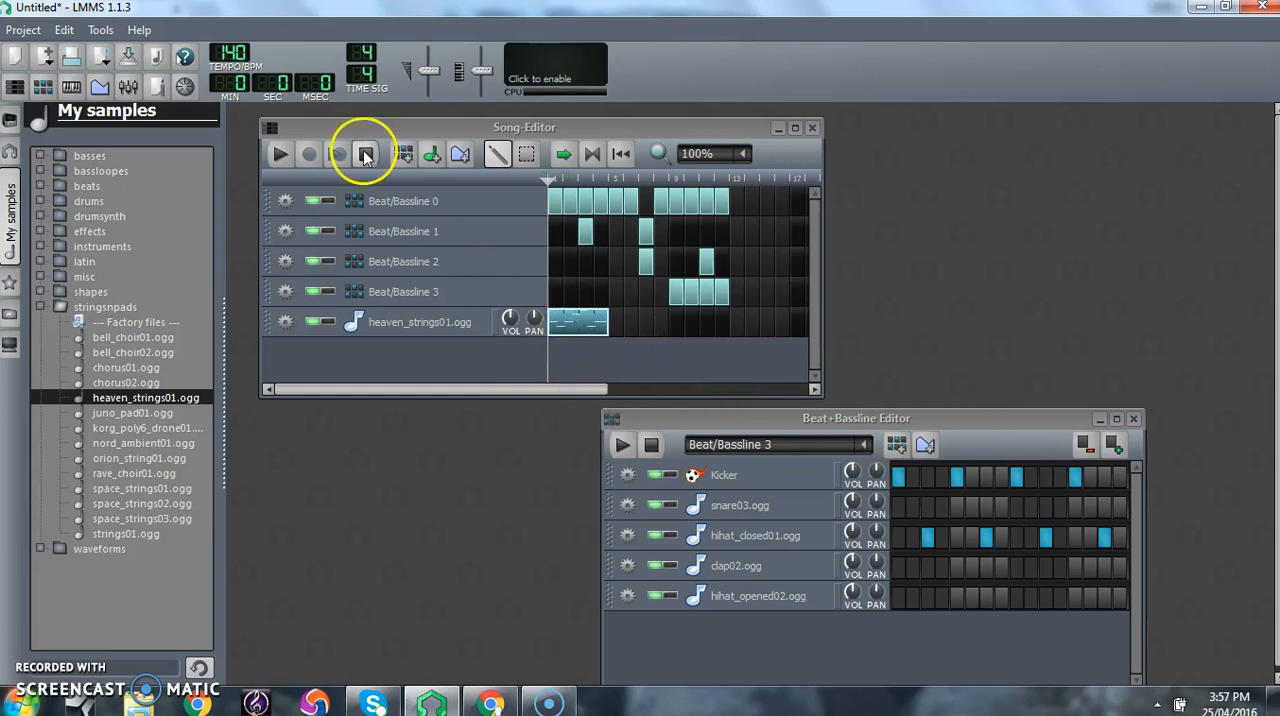
pyautogui.click(280, 154)
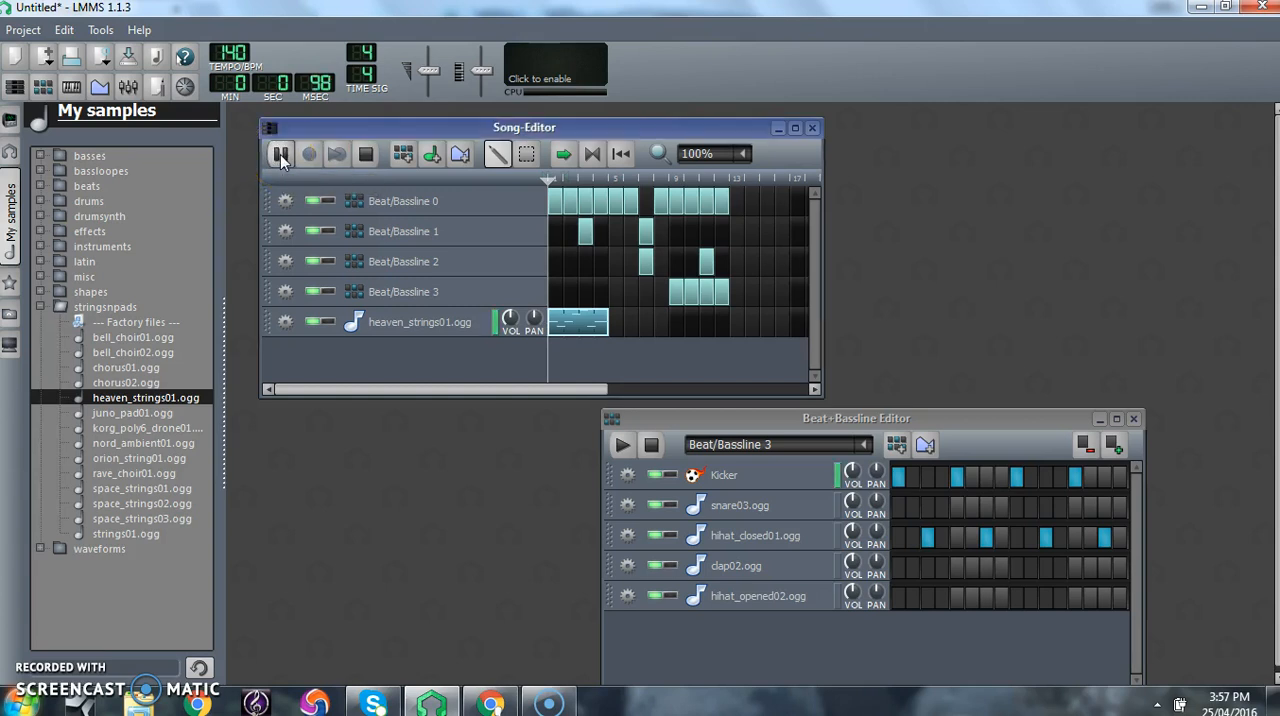
pyautogui.click(366, 154)
# - Copy the four-bar heaven_strings01.ogg pattern and paste it at bars 5 and 9 of the same track
pyautogui.click(583, 326)
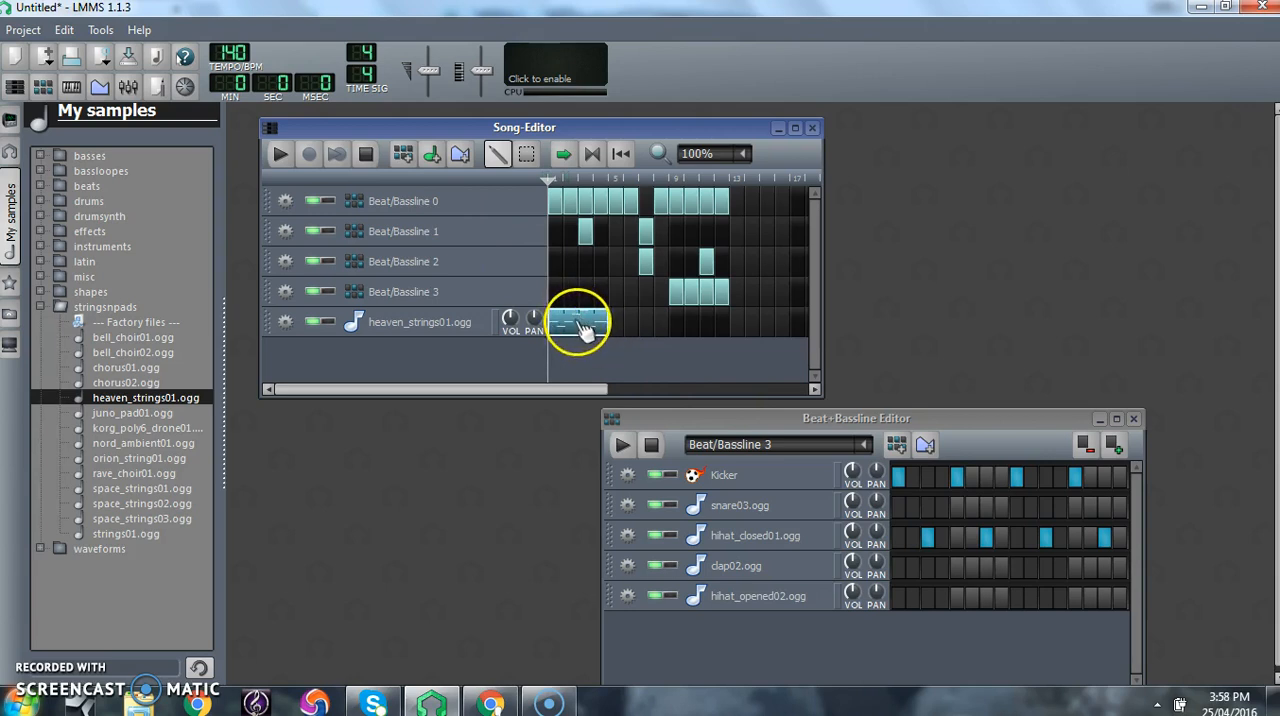
pyautogui.rightClick(583, 326)
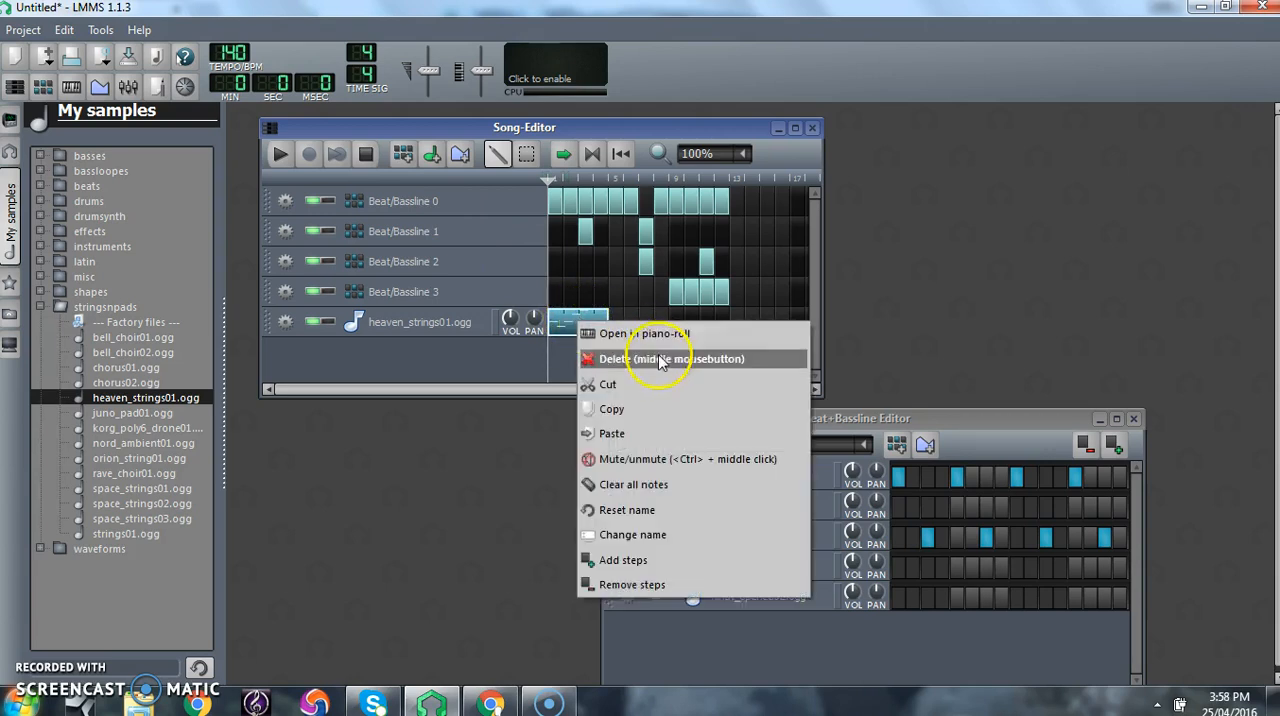
pyautogui.click(637, 412)
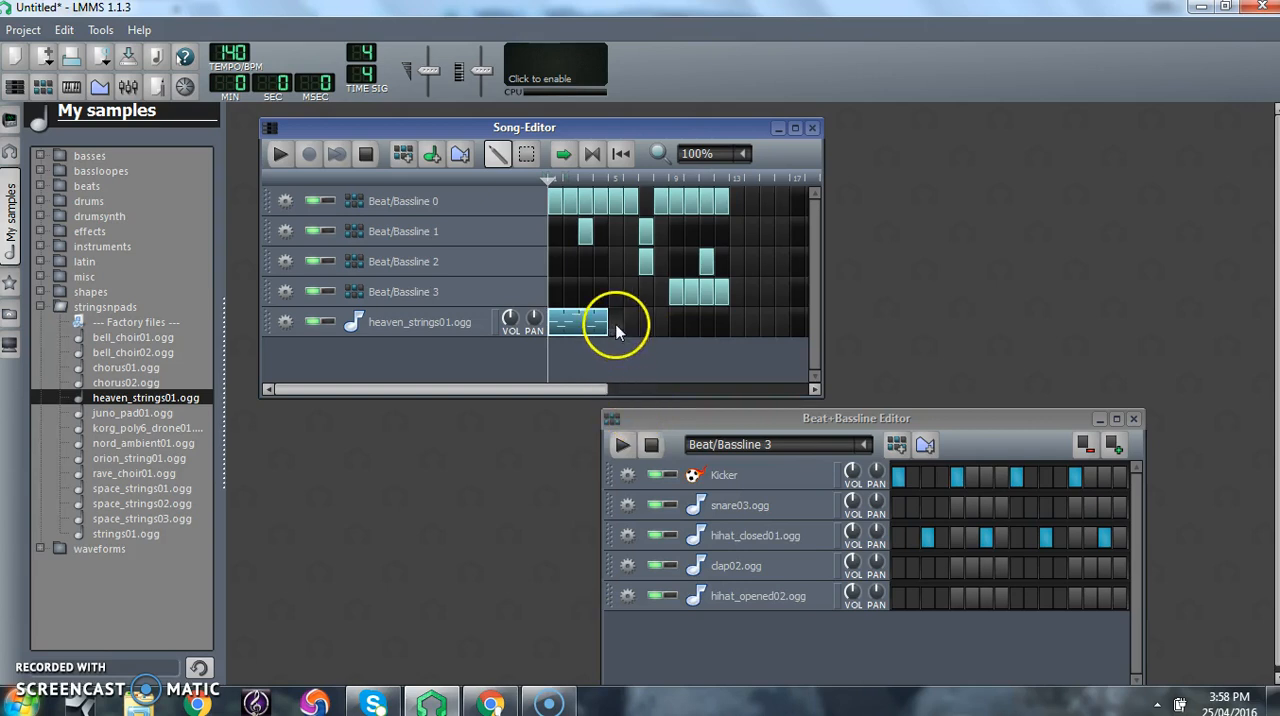
pyautogui.rightClick(618, 326)
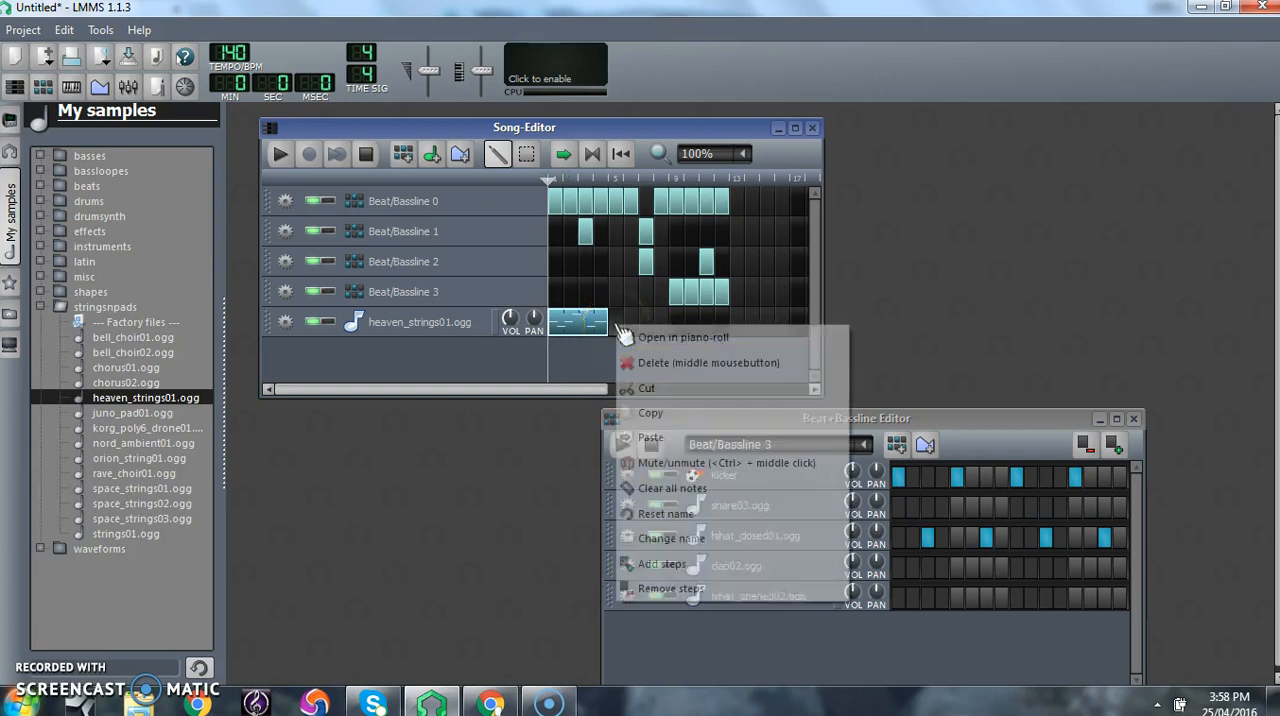
pyautogui.click(679, 432)
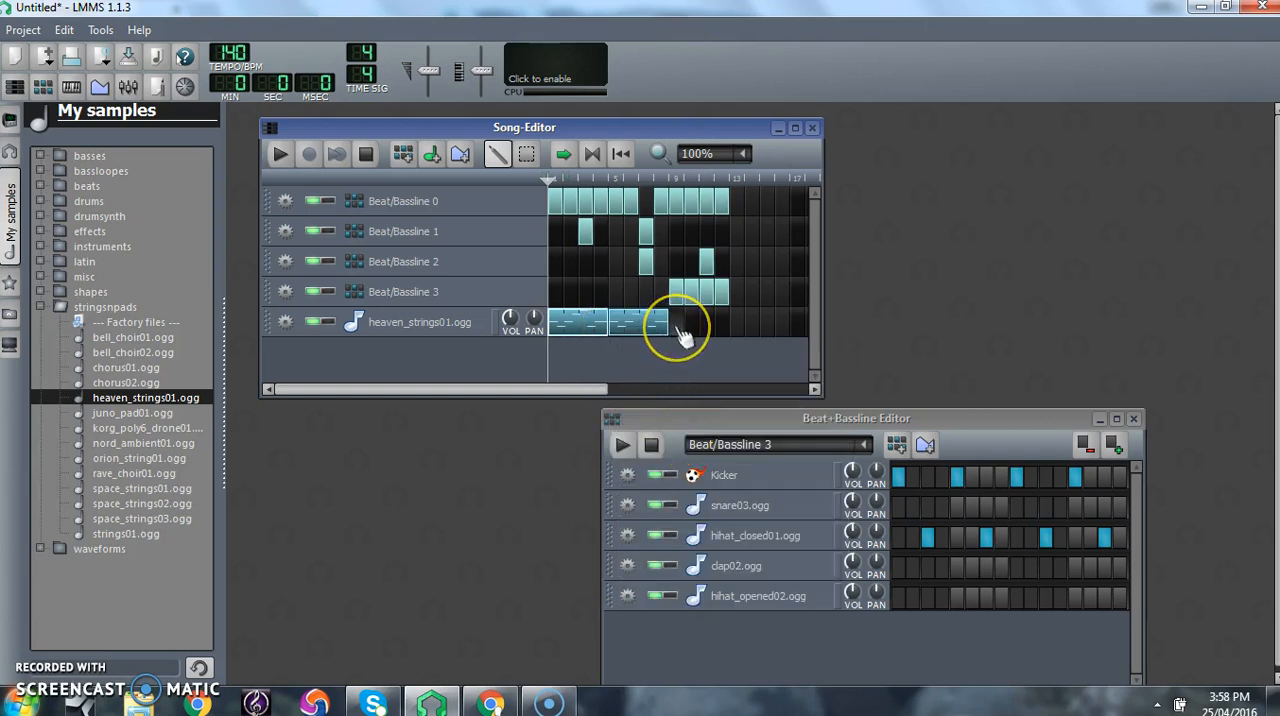
pyautogui.rightClick(679, 326)
pyautogui.click(712, 430)
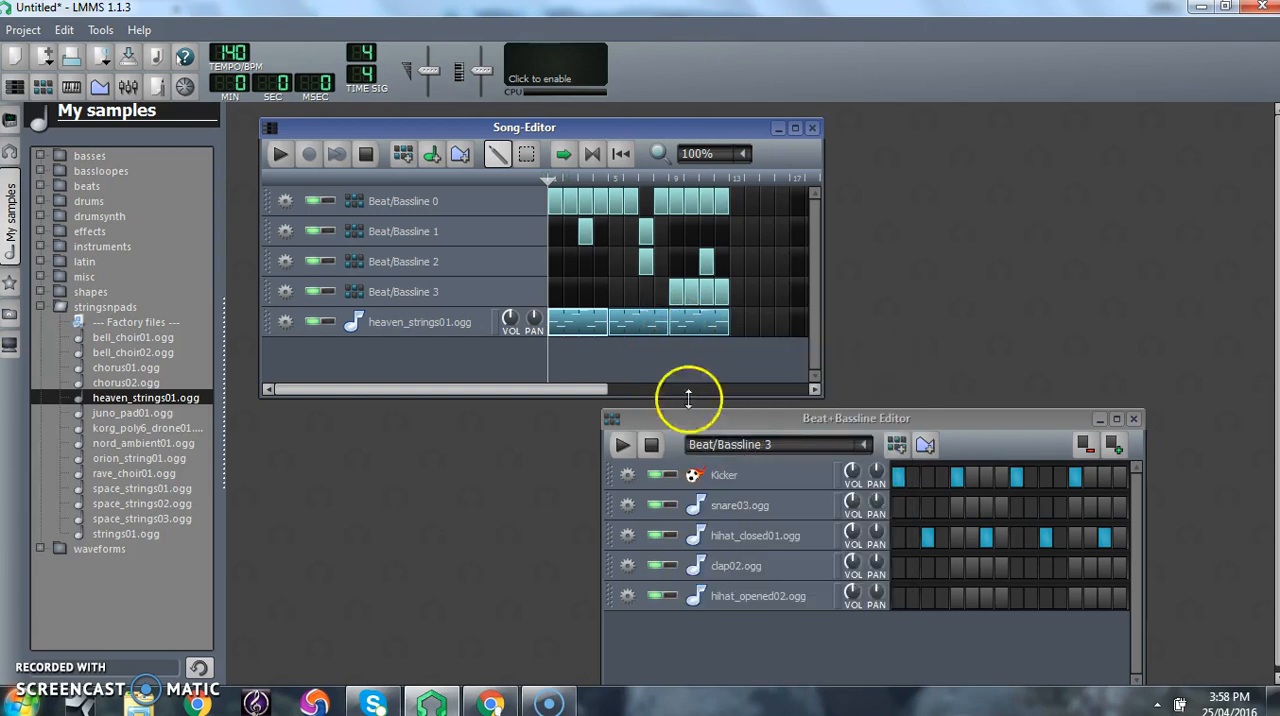
# - Play the song with the repeated strings from the start, stop it, and move the Beat+Bassline Editor slightly aside
pyautogui.click(282, 157)
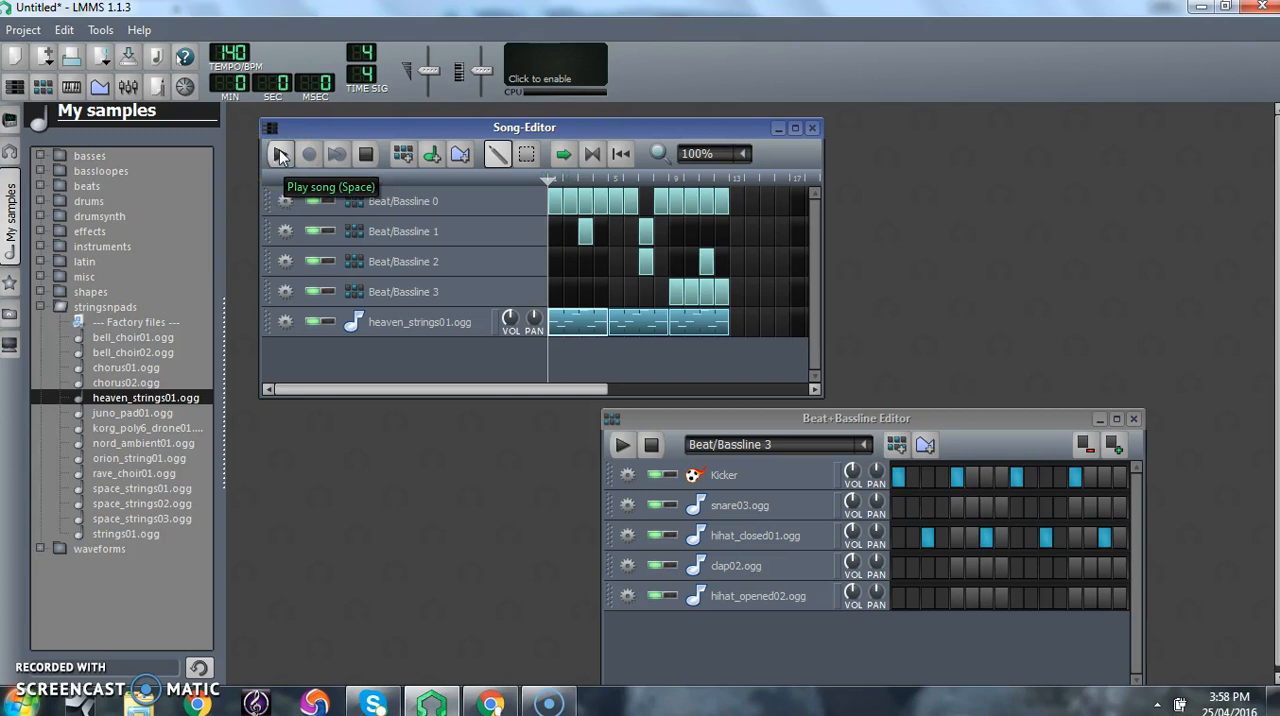
pyautogui.click(281, 157)
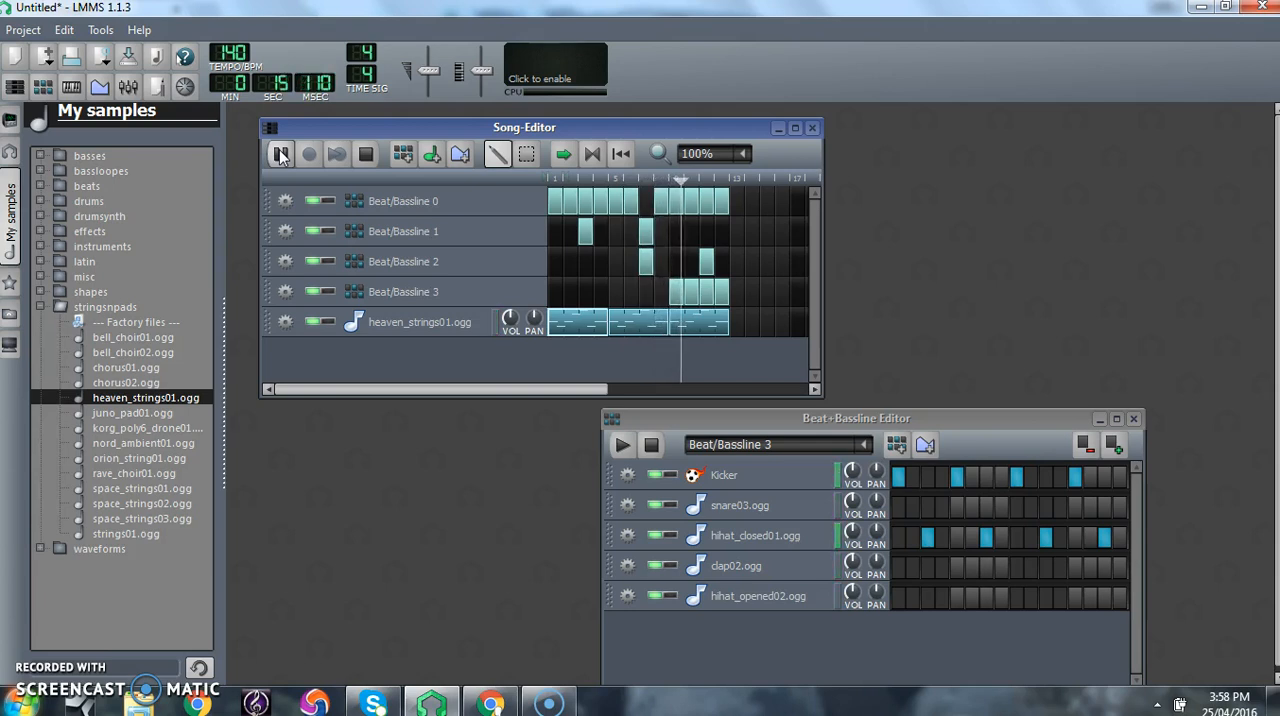
pyautogui.click(366, 154)
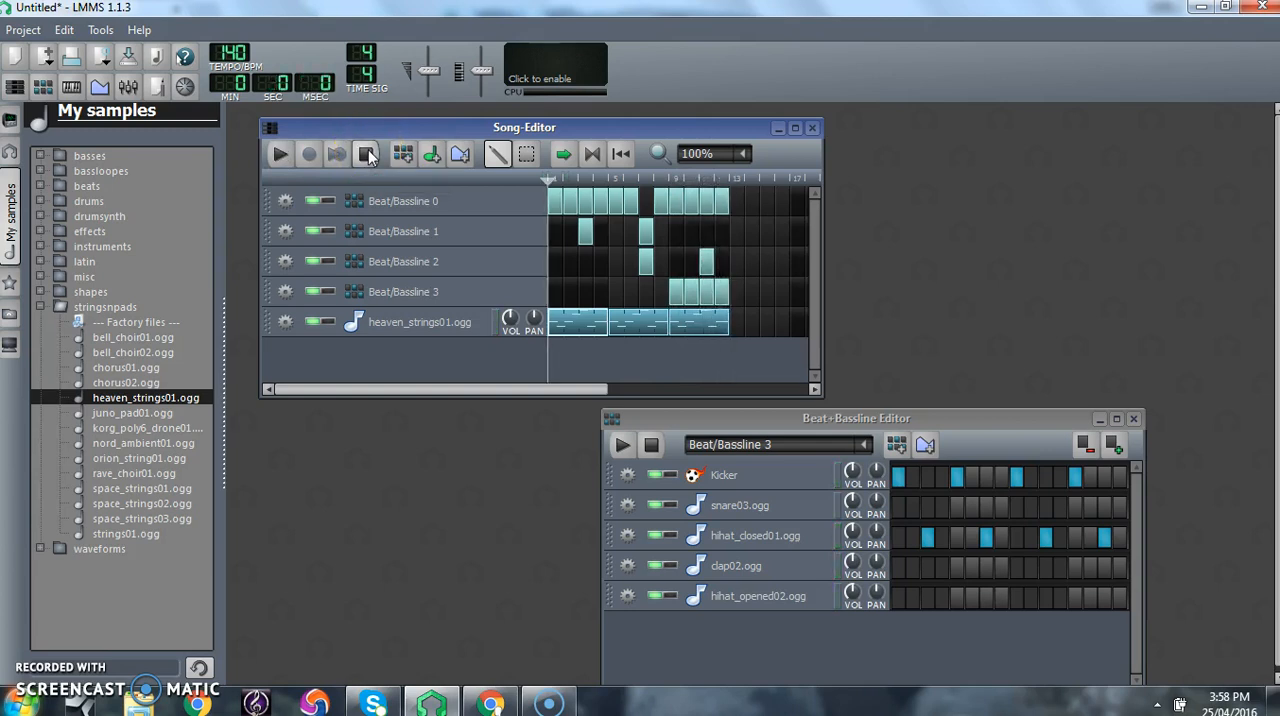
pyautogui.moveTo(999, 424); pyautogui.dragTo(1030, 418)
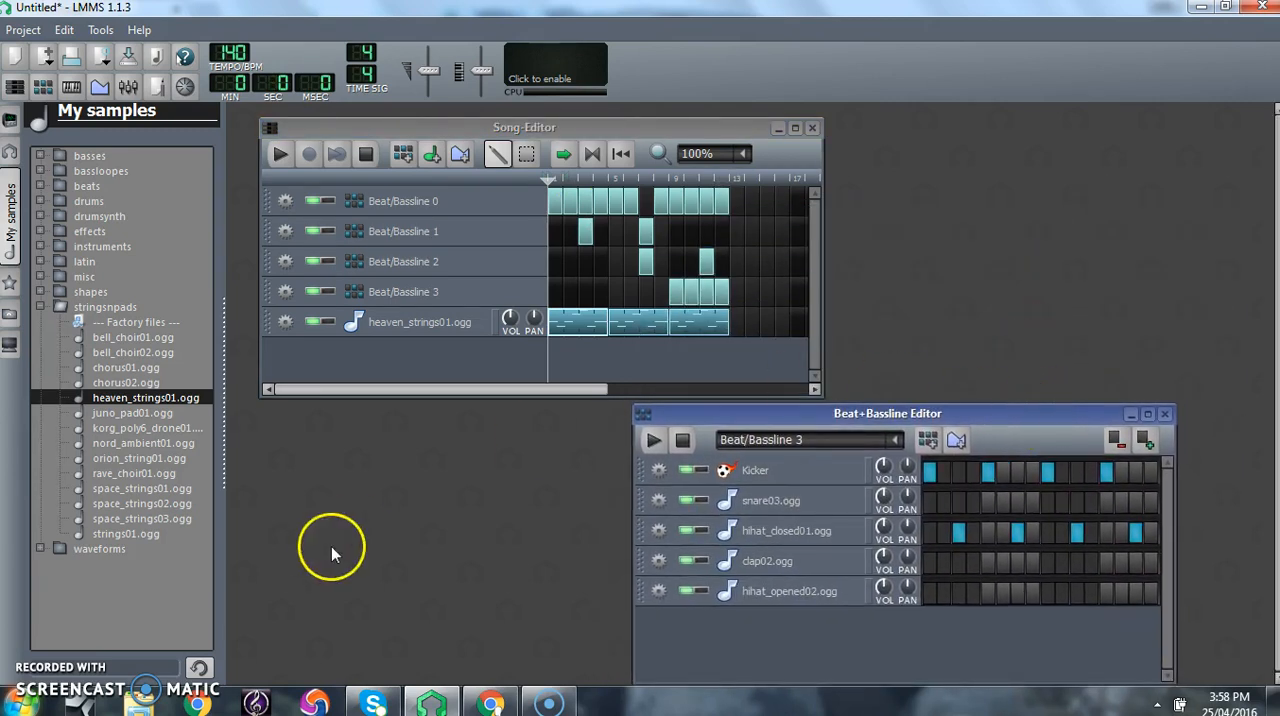